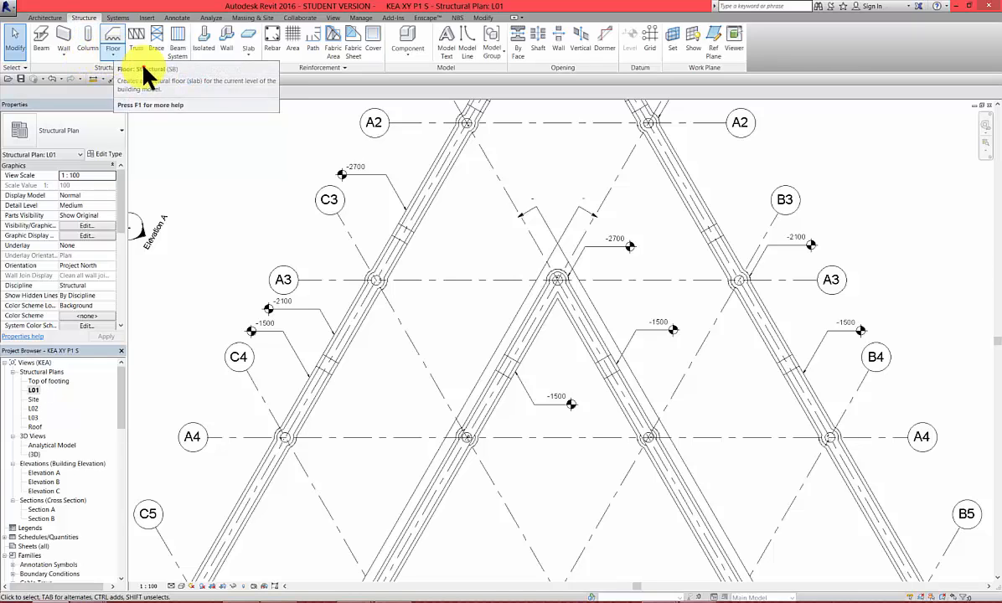
Step: Start a structural floor on level L01 and duplicate the Generic 300mm floor type as KEA Generic 300mm
{"action": "left_click", "coordinate": [114, 52]}
{"action": "left_click", "coordinate": [141, 72]}
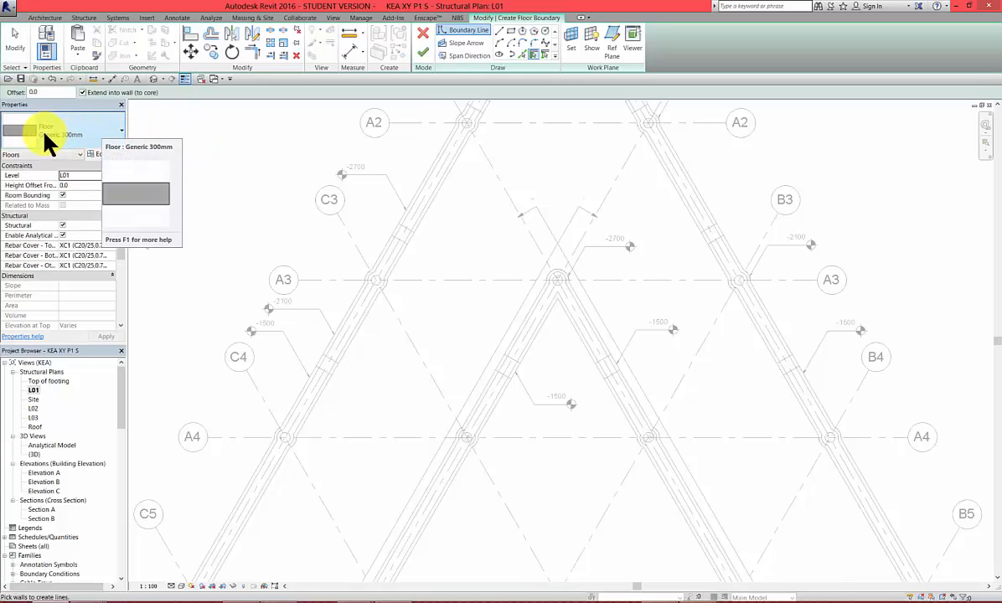
{"action": "left_click", "coordinate": [121, 132]}
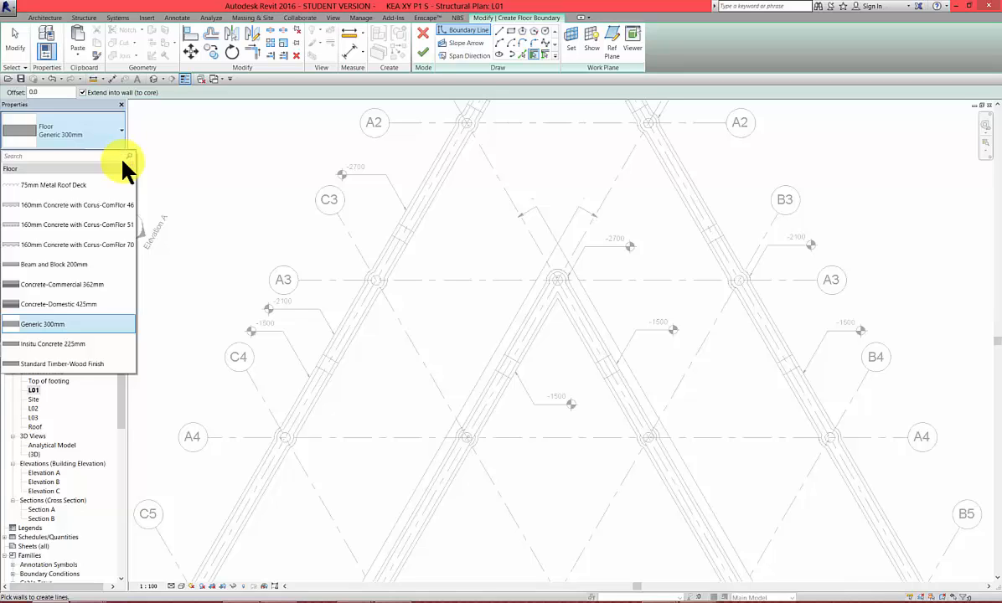
{"action": "left_click", "coordinate": [84, 323]}
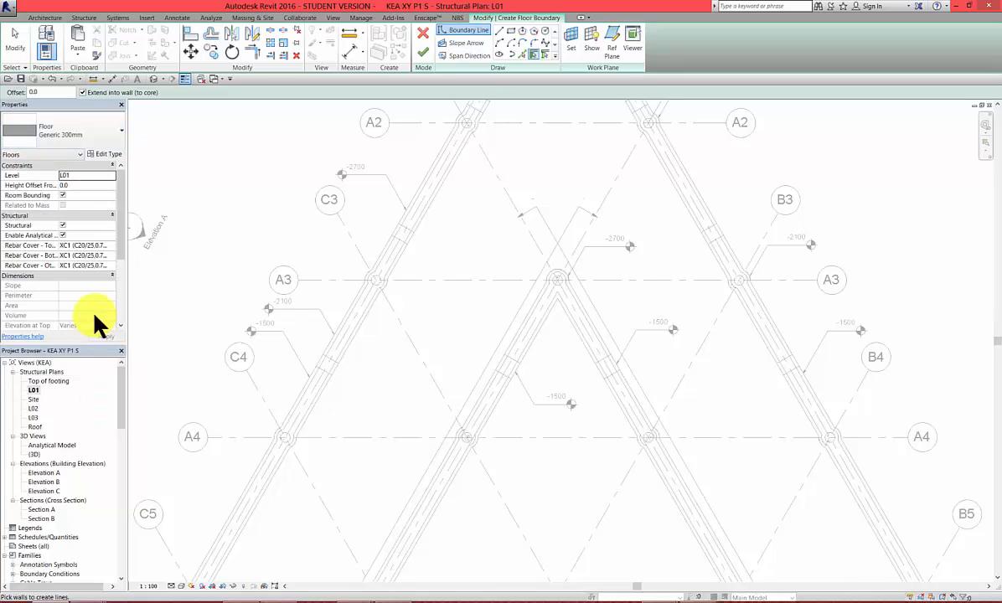
{"action": "left_click", "coordinate": [134, 196]}
{"action": "left_click", "coordinate": [107, 154]}
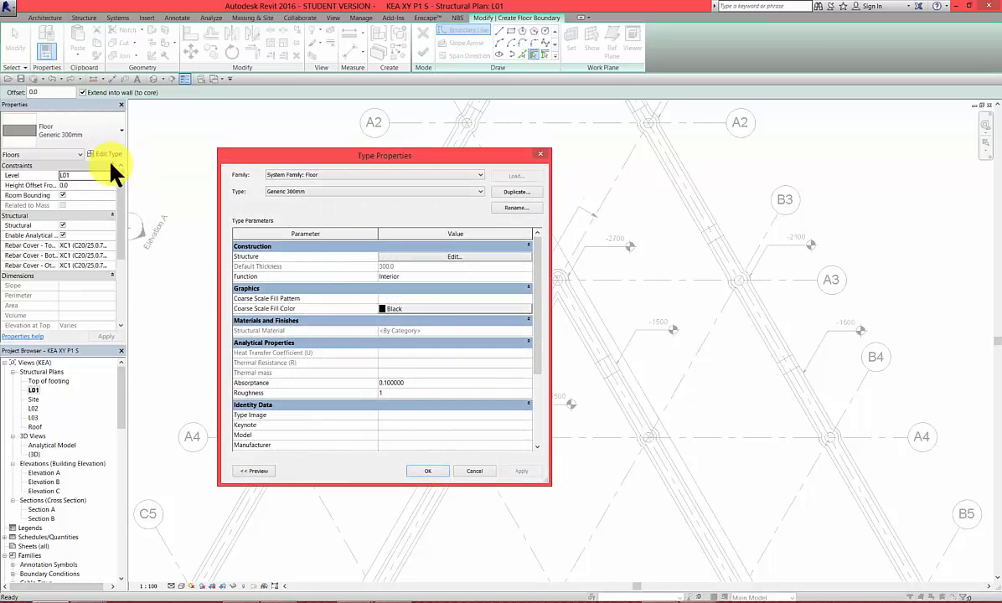
{"action": "left_click", "coordinate": [516, 192]}
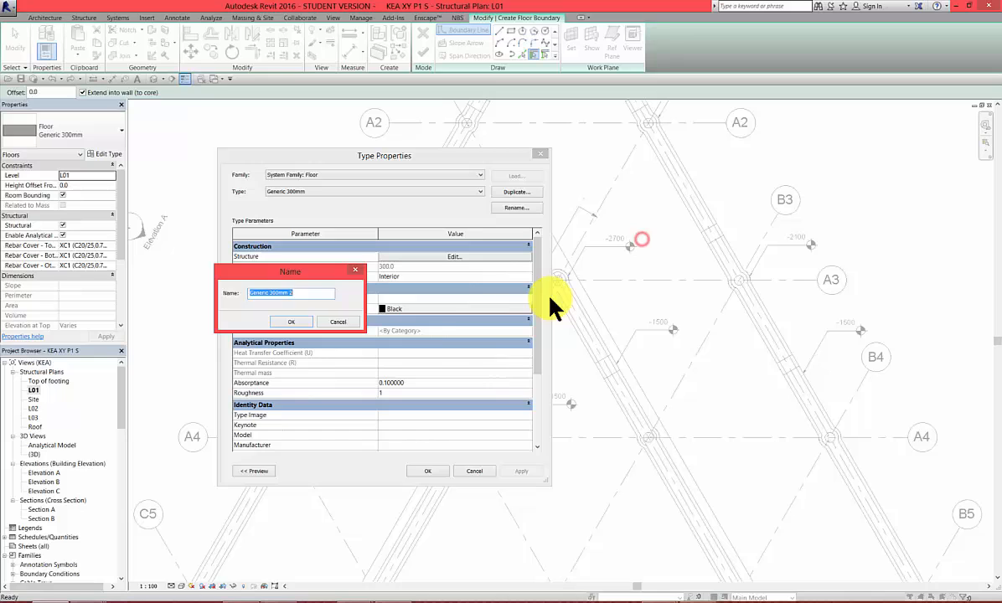
{"action": "left_click", "coordinate": [248, 292]}
{"action": "type", "text": "KEA"}
{"action": "double_click", "coordinate": [316, 292]}
{"action": "left_click", "coordinate": [293, 321]}
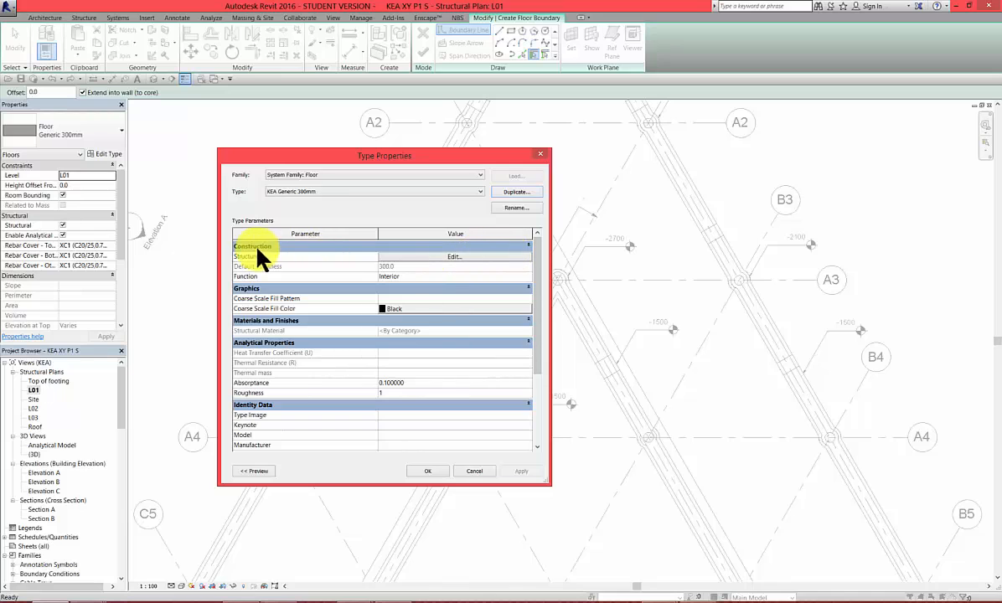
Step: Assign the KEA Concrete material to the structure layer of the KEA Generic 300mm floor type
{"action": "left_click", "coordinate": [395, 257]}
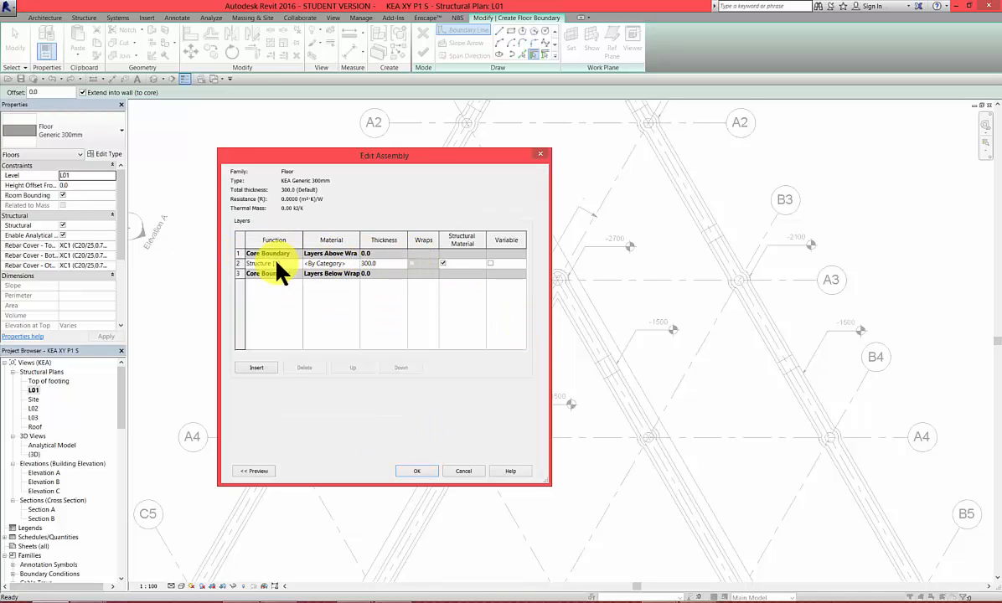
{"action": "left_click", "coordinate": [337, 265]}
{"action": "left_click", "coordinate": [353, 263]}
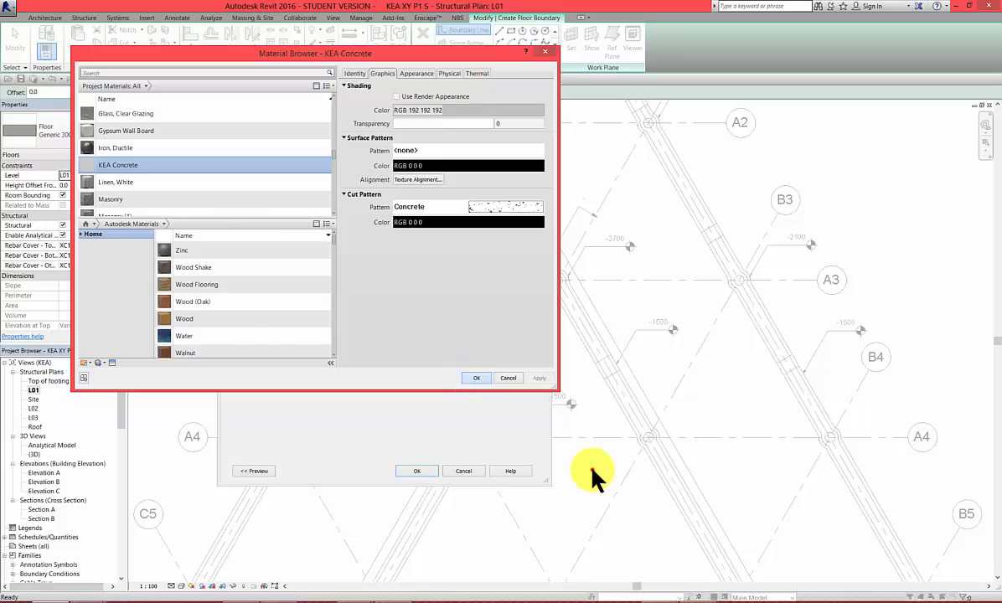
{"action": "left_click", "coordinate": [476, 377]}
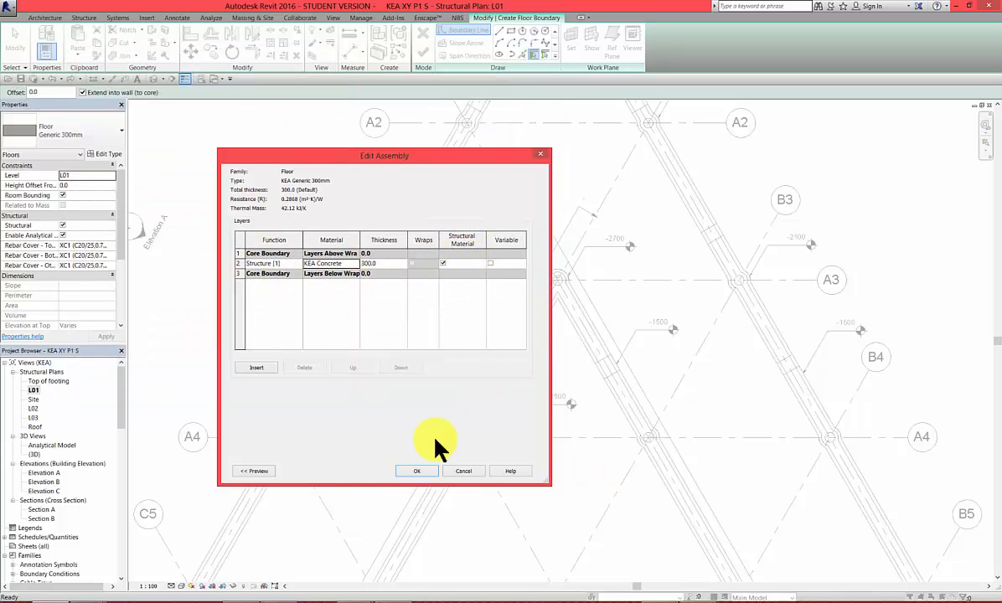
{"action": "left_click", "coordinate": [419, 471]}
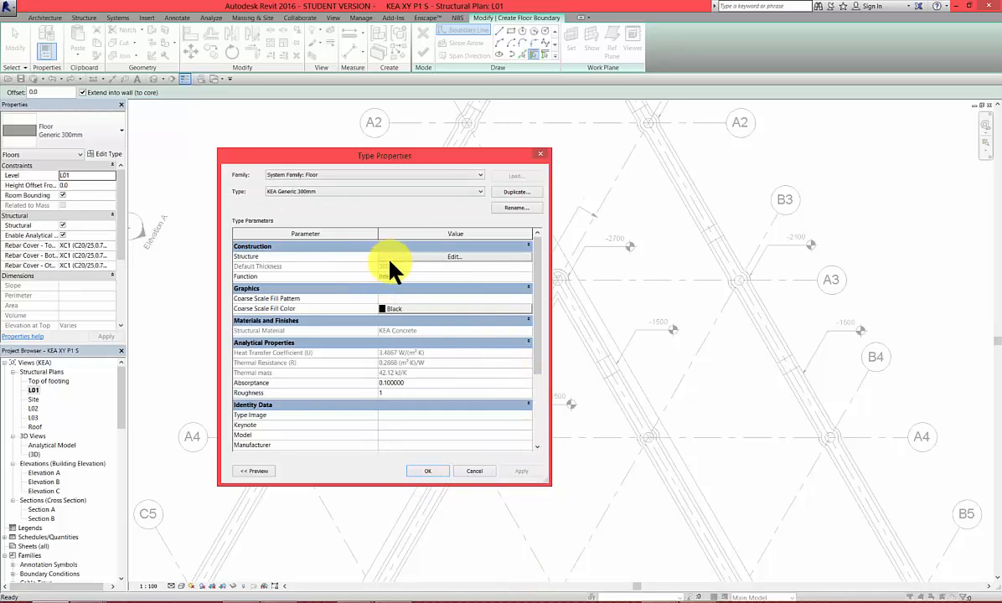
{"action": "left_click", "coordinate": [429, 472]}
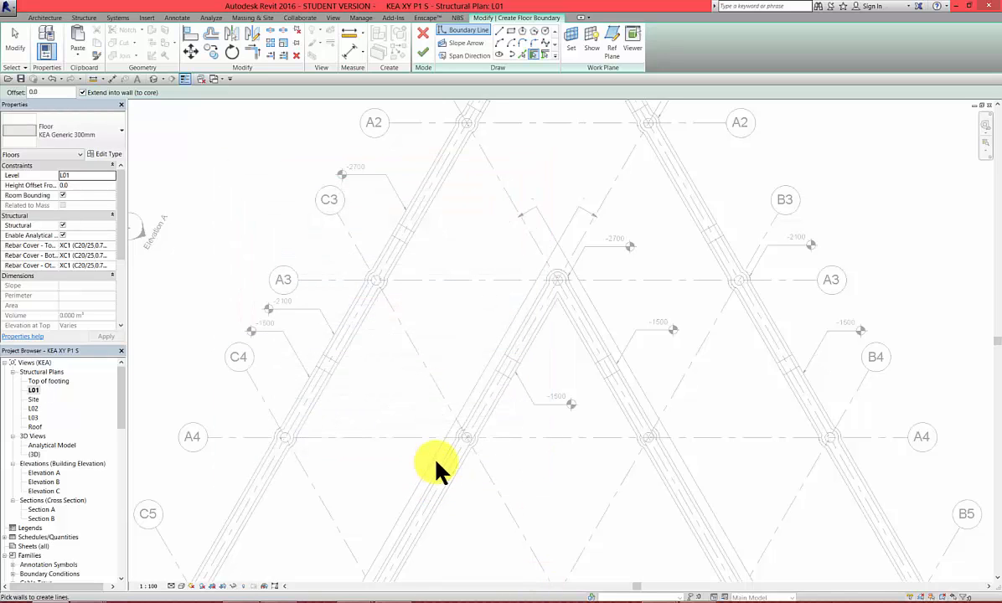
Step: Pick the outer edges of the three perimeter foundation walls as boundary lines for the floor
{"action": "left_click", "coordinate": [523, 53]}
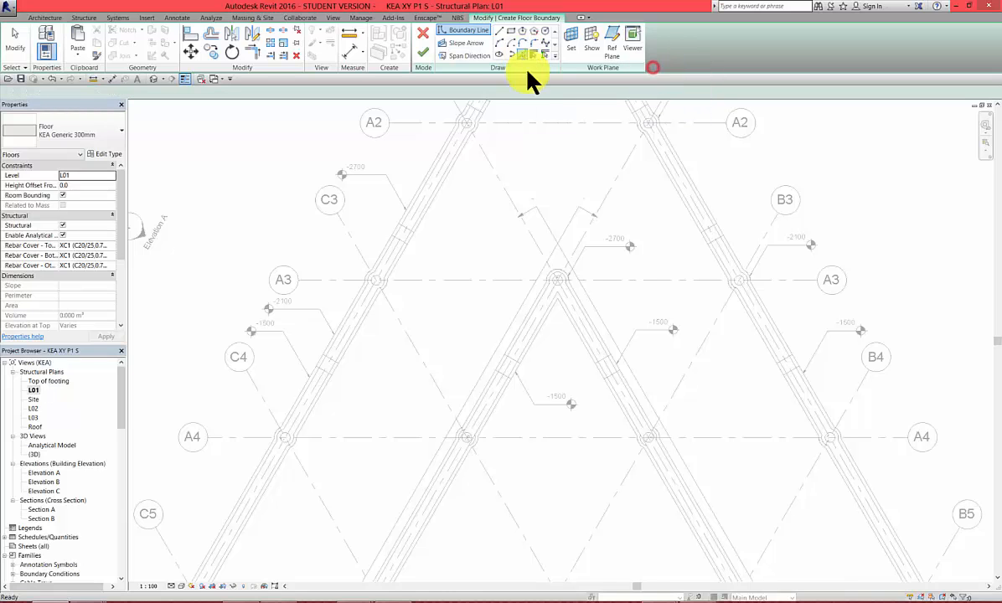
{"action": "scroll", "coordinate": [486, 270], "scroll_direction": "down", "scroll_amount": 5}
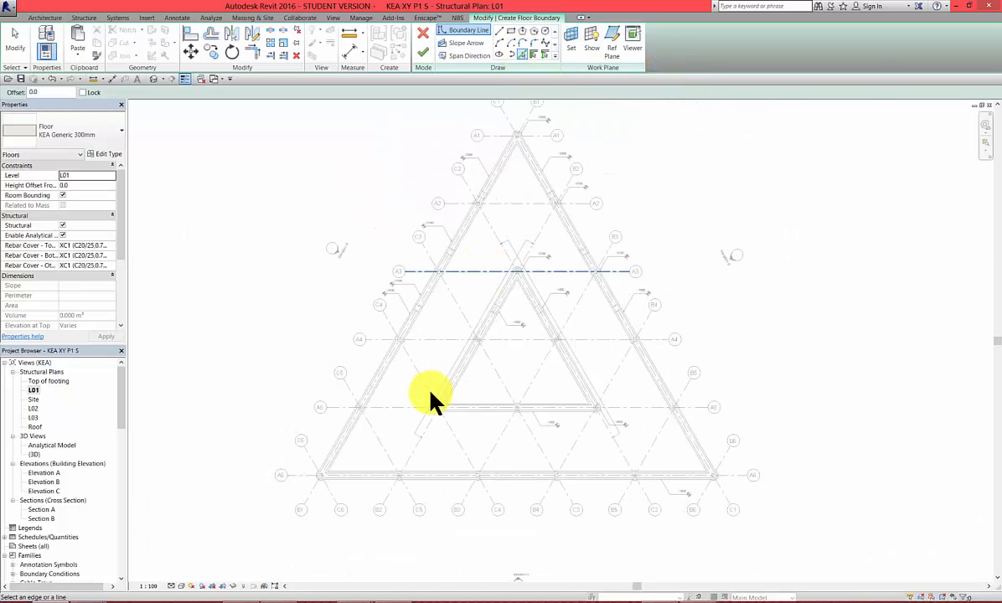
{"action": "scroll", "coordinate": [350, 470], "scroll_direction": "up", "scroll_amount": 5}
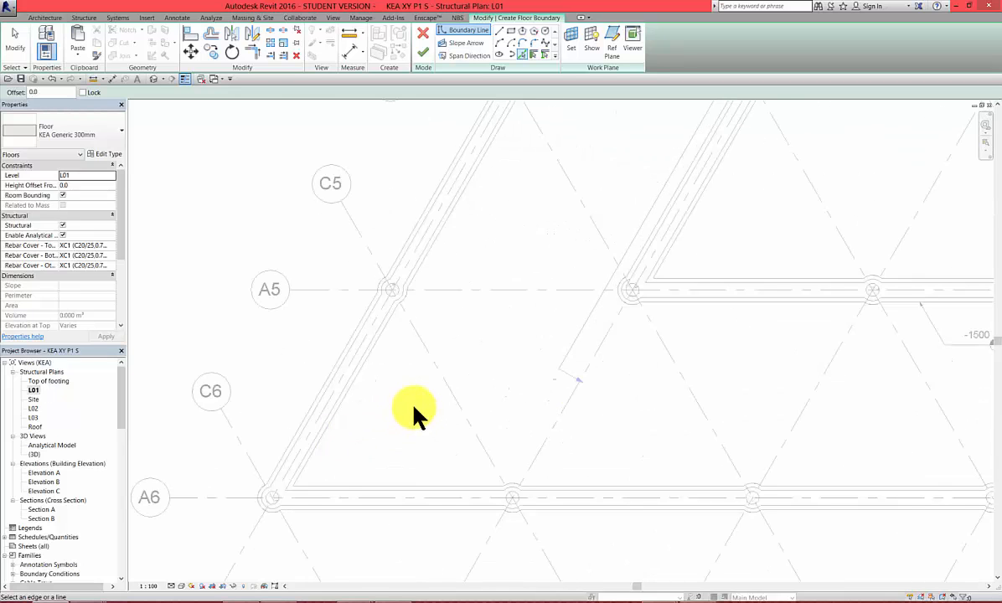
{"action": "scroll", "coordinate": [415, 410], "scroll_direction": "up", "scroll_amount": 3}
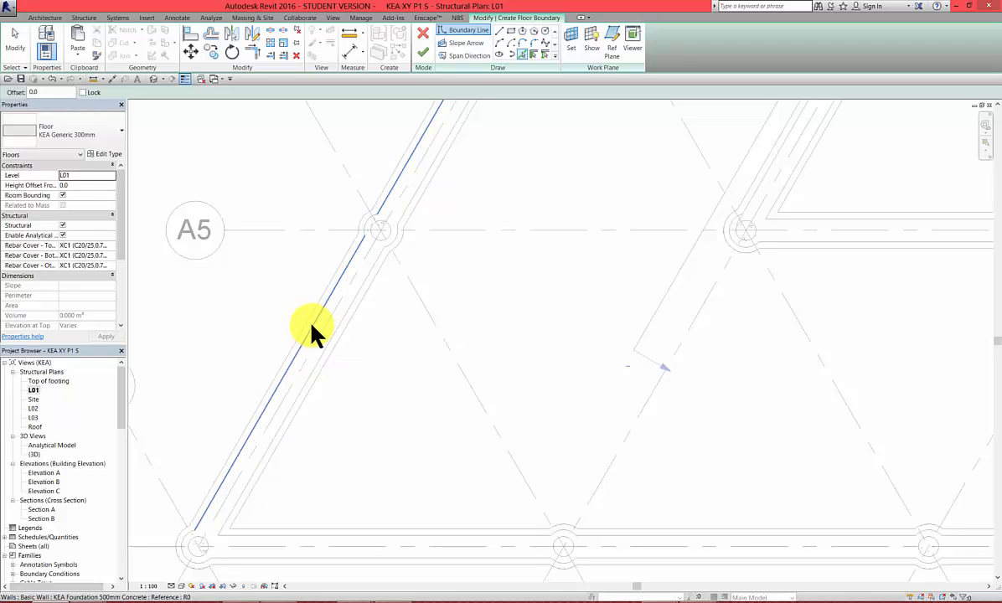
{"action": "left_click", "coordinate": [311, 329]}
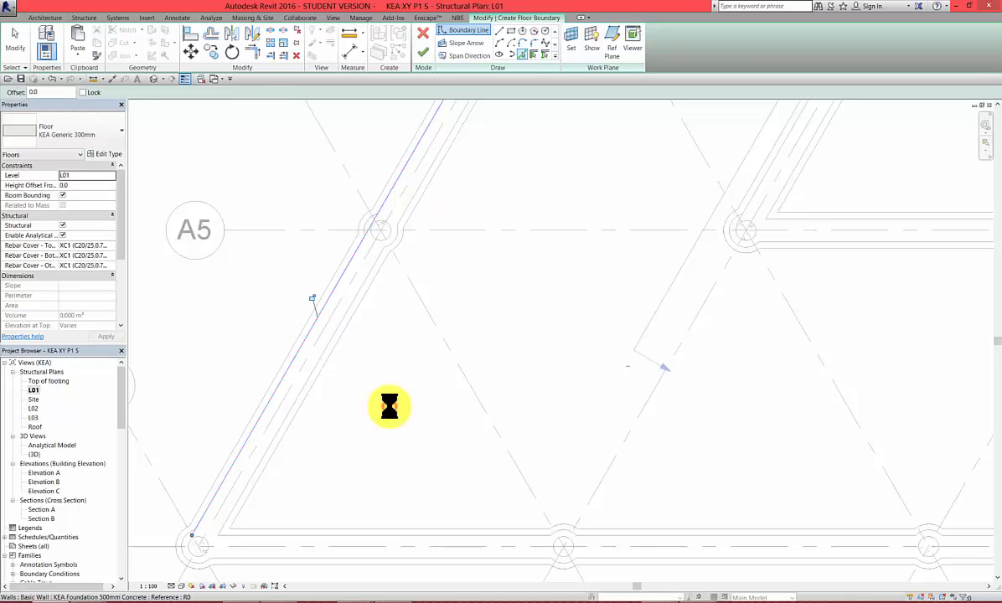
{"action": "left_click", "coordinate": [317, 553]}
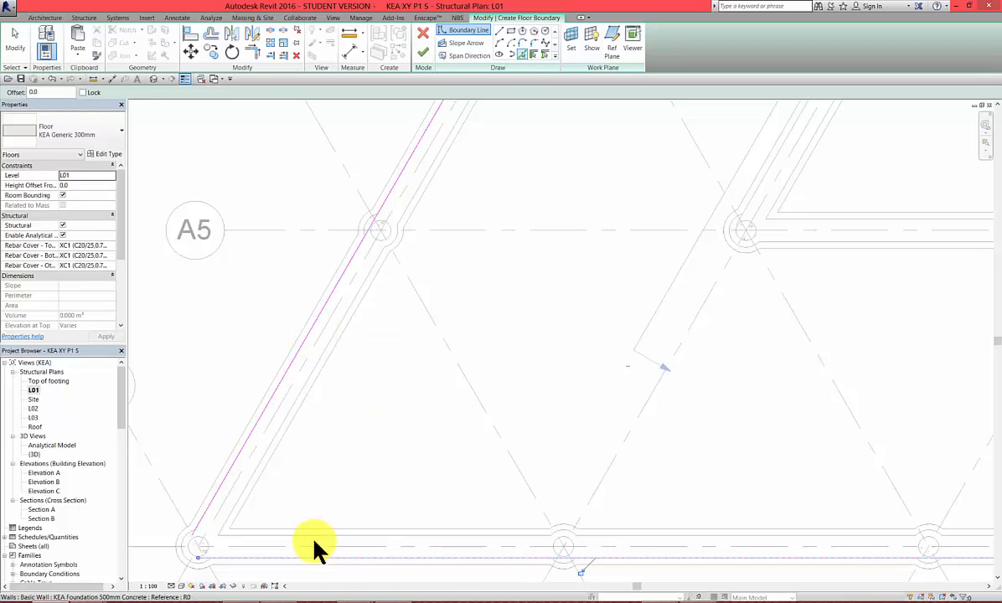
{"action": "scroll", "coordinate": [308, 546], "scroll_direction": "down", "scroll_amount": 1}
{"action": "scroll", "coordinate": [308, 543], "scroll_direction": "down", "scroll_amount": 3}
{"action": "scroll", "coordinate": [596, 411], "scroll_direction": "down", "scroll_amount": 2}
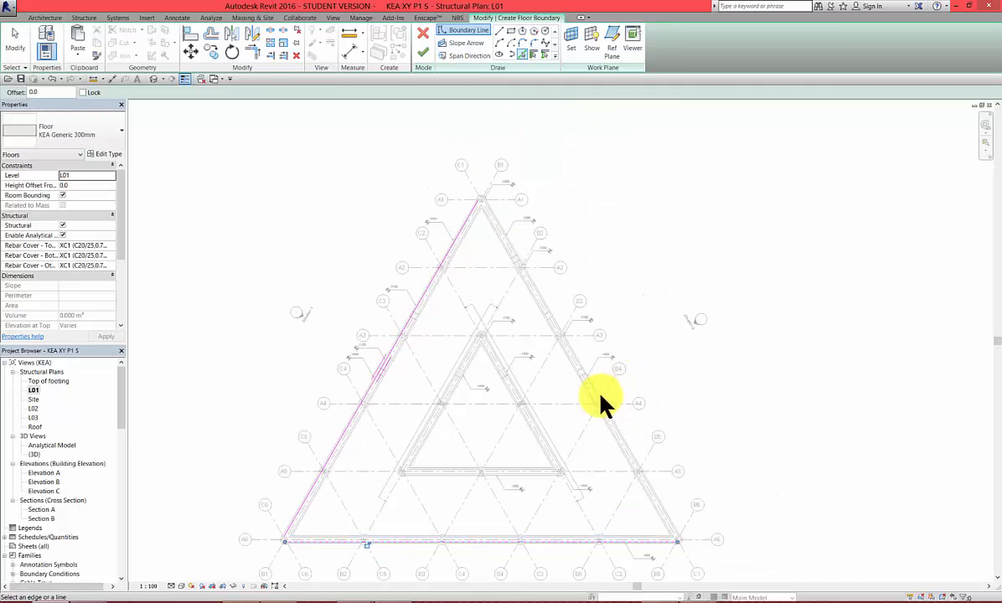
{"action": "scroll", "coordinate": [592, 393], "scroll_direction": "up", "scroll_amount": 4}
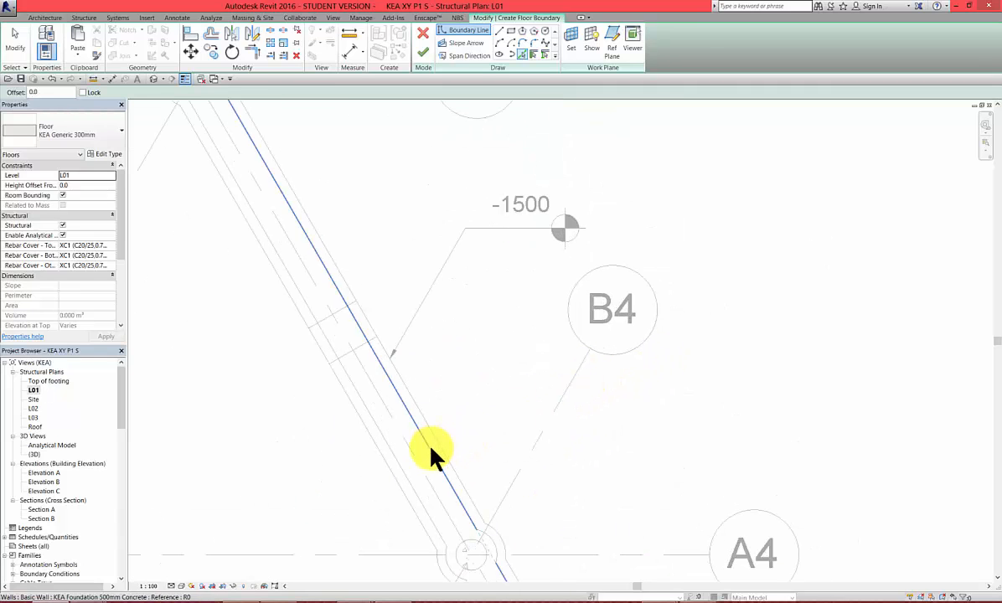
Step: Join the two sloping boundary lines at the A1 apex with a fillet arc of radius 250
{"action": "scroll", "coordinate": [518, 392], "scroll_direction": "down", "scroll_amount": 5}
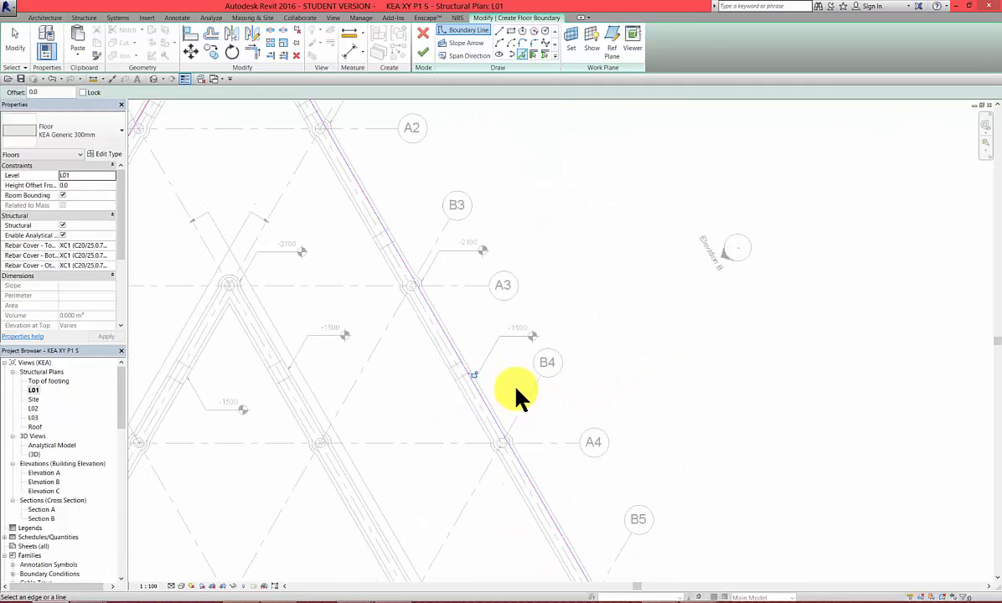
{"action": "scroll", "coordinate": [390, 473], "scroll_direction": "down", "scroll_amount": 2}
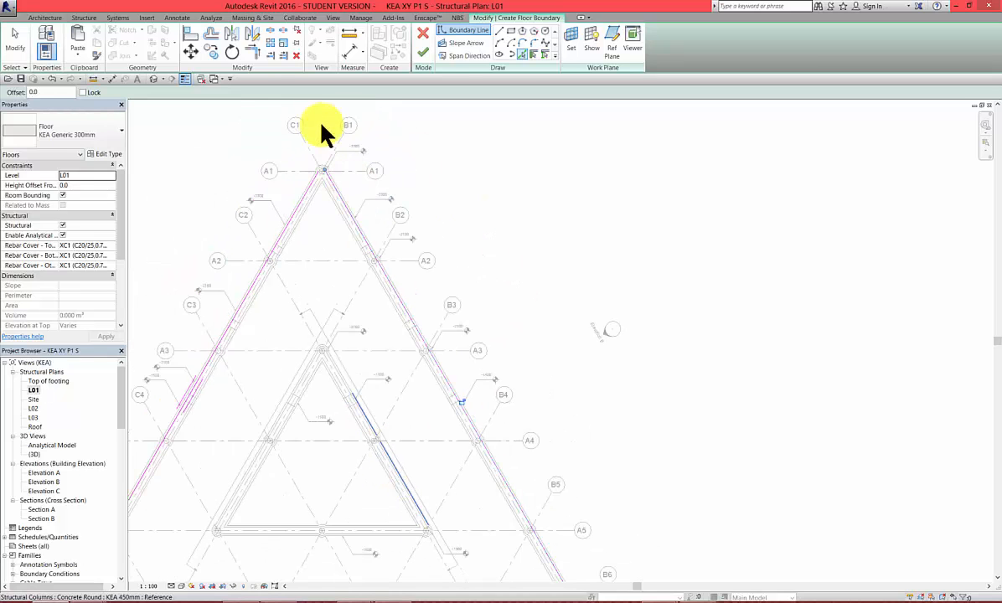
{"action": "scroll", "coordinate": [333, 178], "scroll_direction": "up", "scroll_amount": 5}
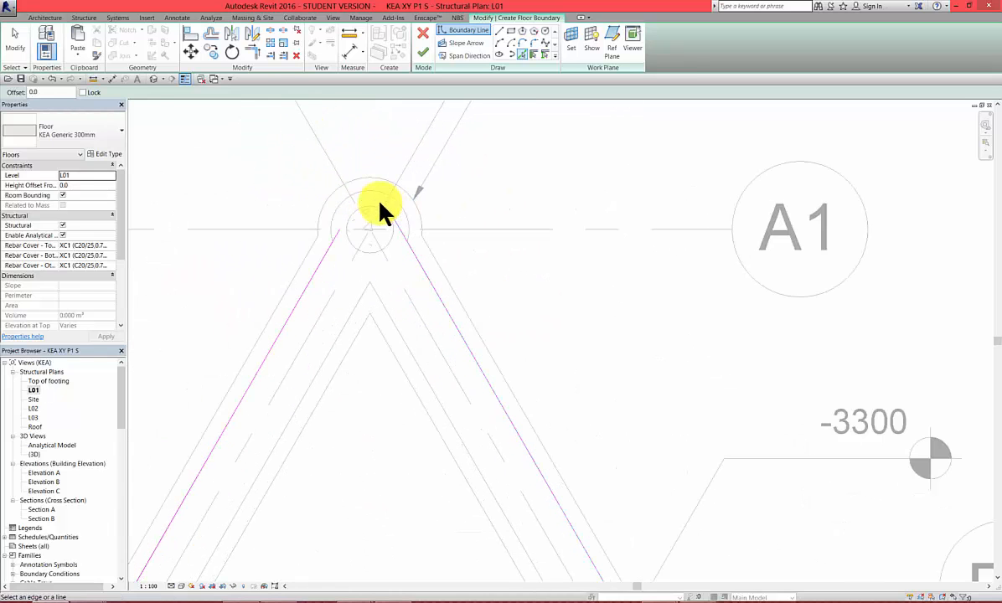
{"action": "scroll", "coordinate": [367, 222], "scroll_direction": "up", "scroll_amount": 1}
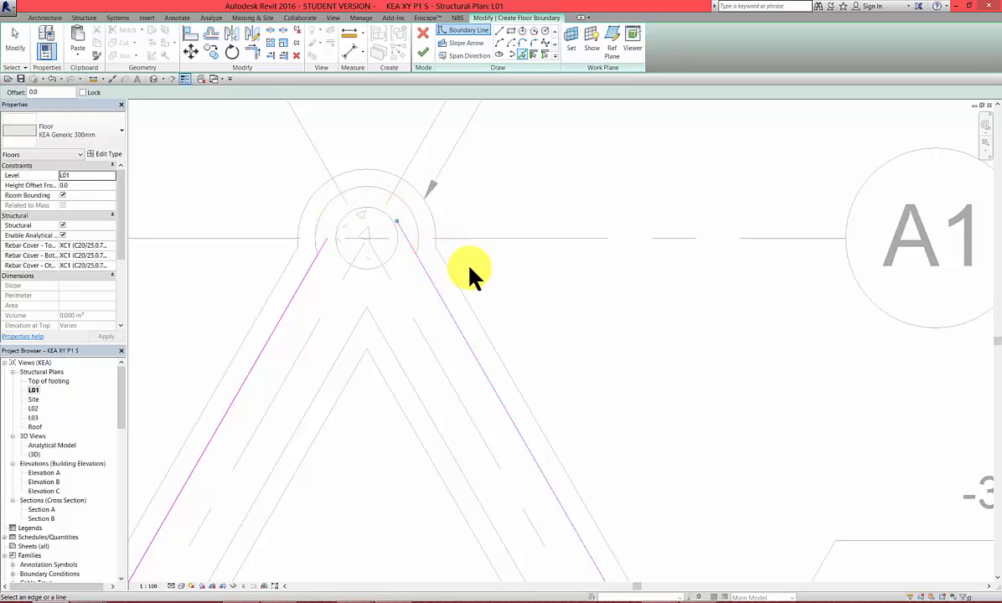
{"action": "left_click", "coordinate": [533, 44]}
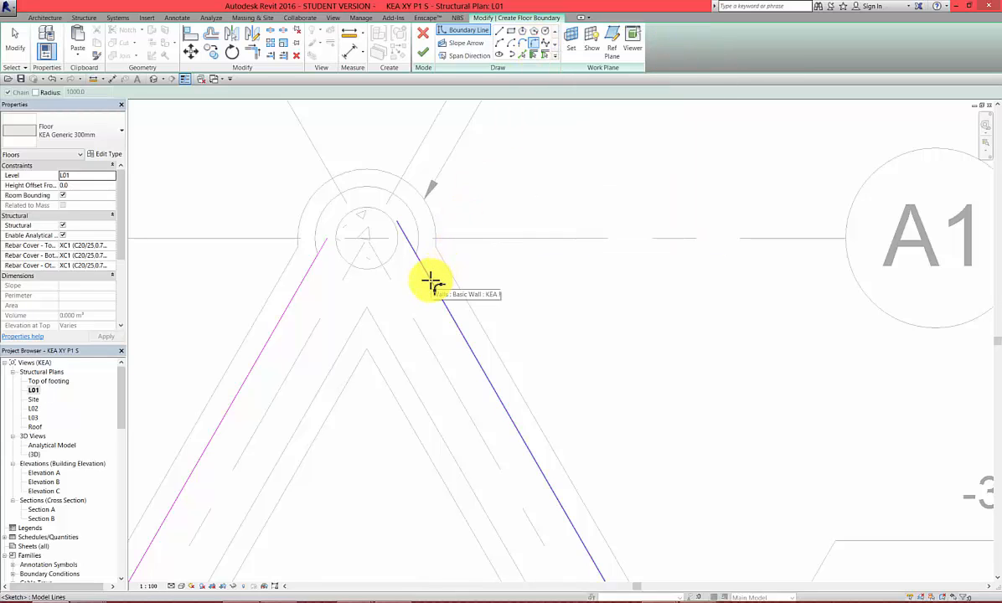
{"action": "left_click", "coordinate": [303, 286]}
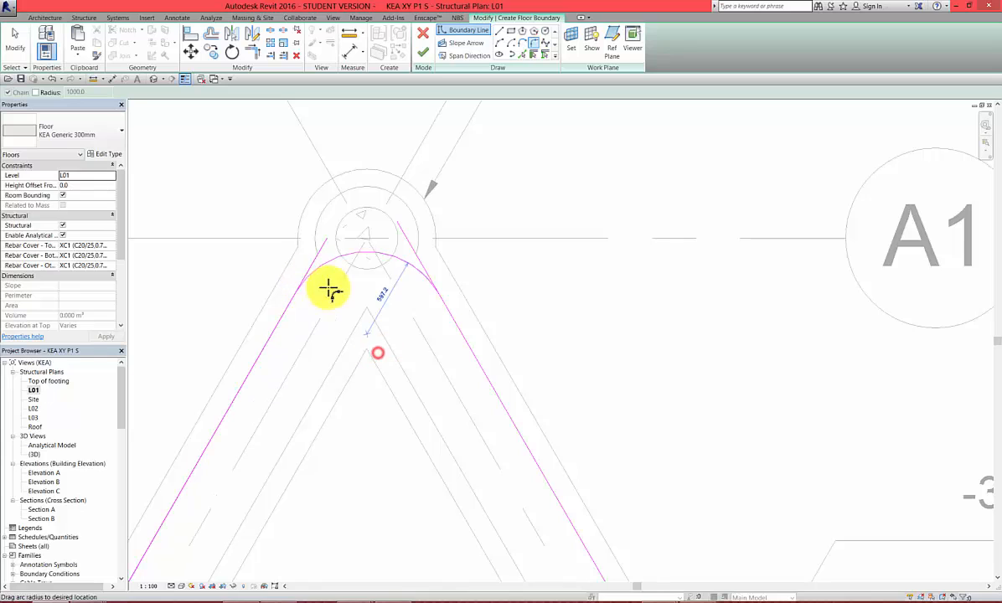
{"action": "left_click", "coordinate": [462, 275]}
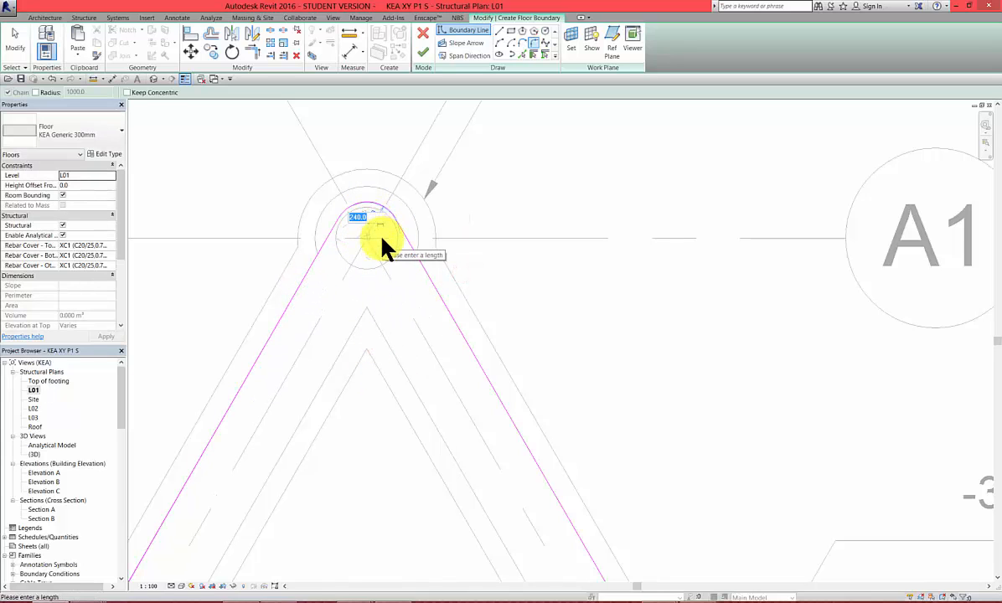
{"action": "type", "text": "250"}
{"action": "key", "text": "Return"}
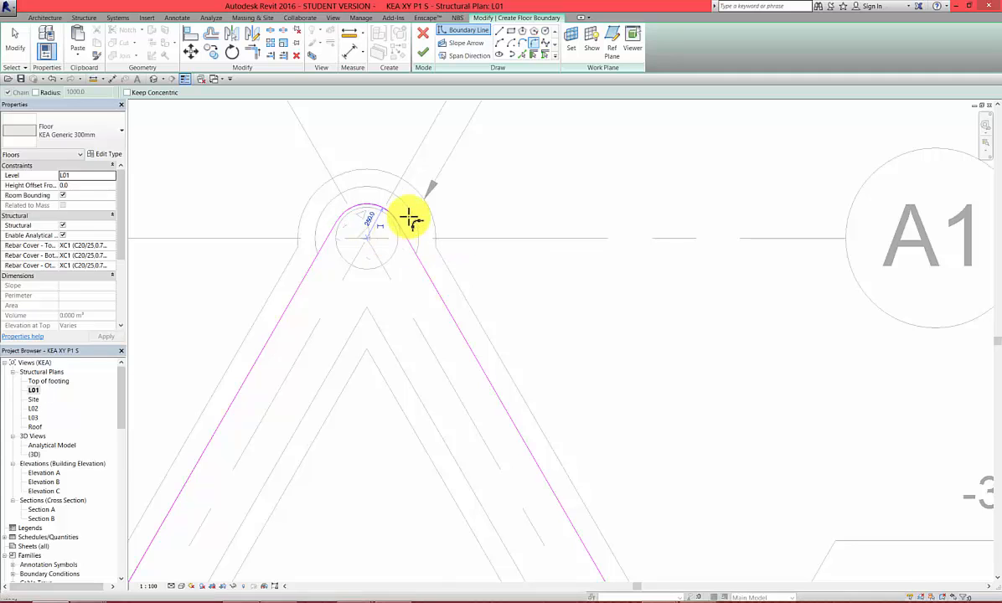
Step: Join the sloping and horizontal boundary lines at the A6/B1 corner with a fillet arc of radius 250
{"action": "scroll", "coordinate": [414, 205], "scroll_direction": "down", "scroll_amount": 6}
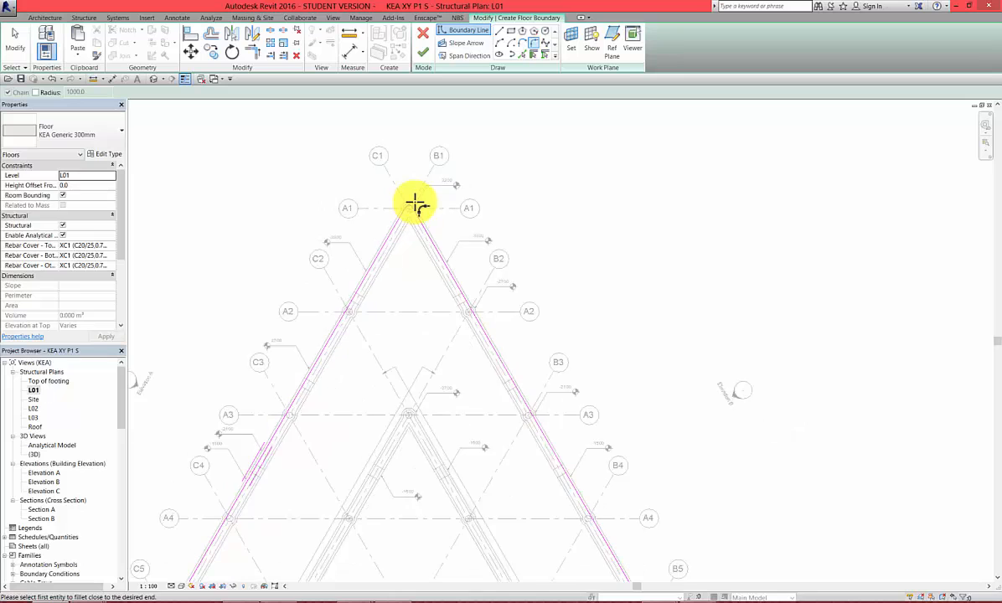
{"action": "scroll", "coordinate": [423, 314], "scroll_direction": "down", "scroll_amount": 2}
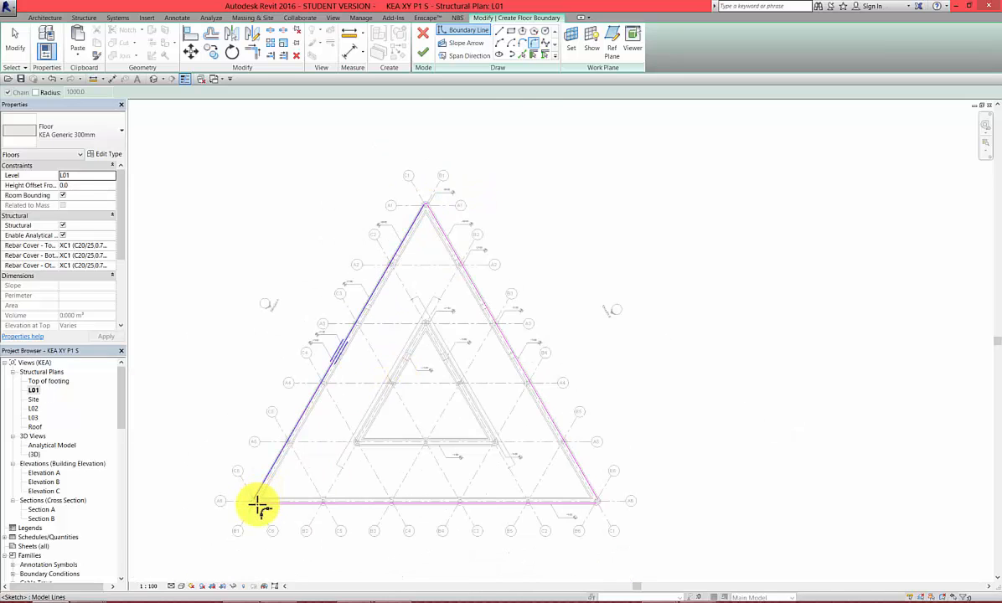
{"action": "scroll", "coordinate": [251, 511], "scroll_direction": "up", "scroll_amount": 2}
{"action": "scroll", "coordinate": [239, 465], "scroll_direction": "up", "scroll_amount": 3}
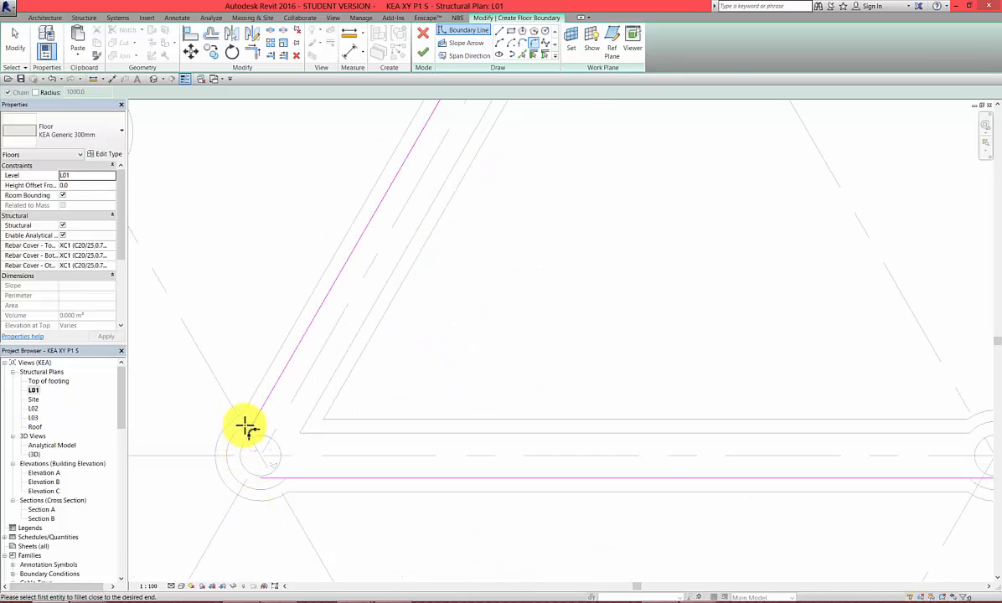
{"action": "left_click", "coordinate": [252, 425]}
{"action": "left_click", "coordinate": [265, 479]}
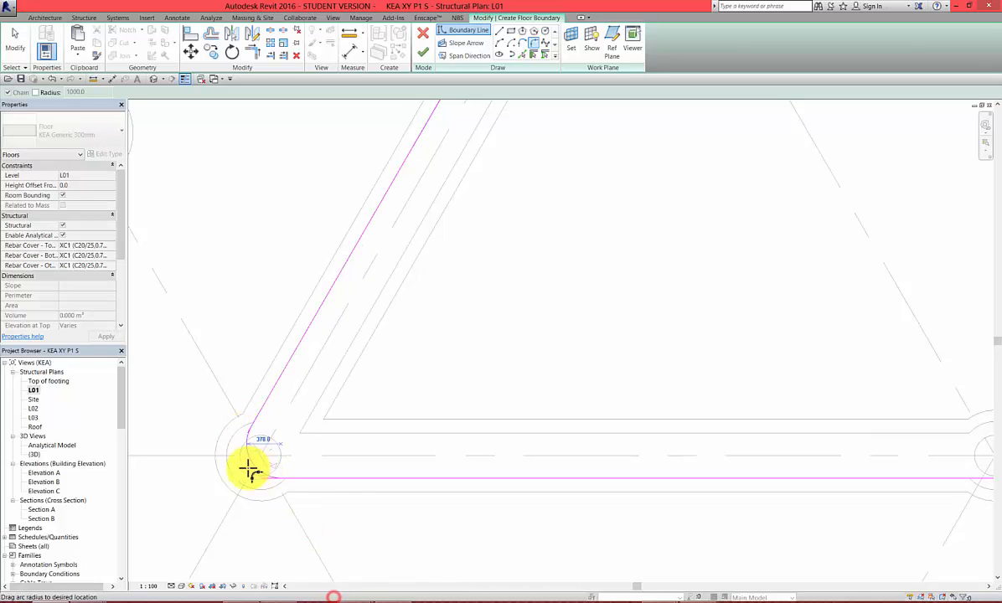
{"action": "left_click", "coordinate": [248, 465]}
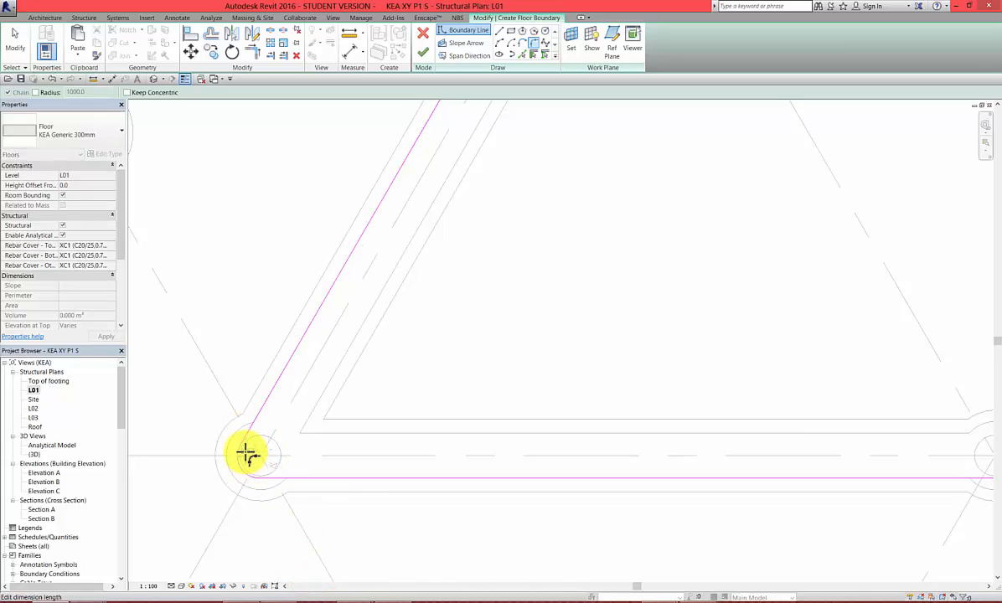
{"action": "left_click", "coordinate": [247, 461]}
{"action": "double_click", "coordinate": [253, 463]}
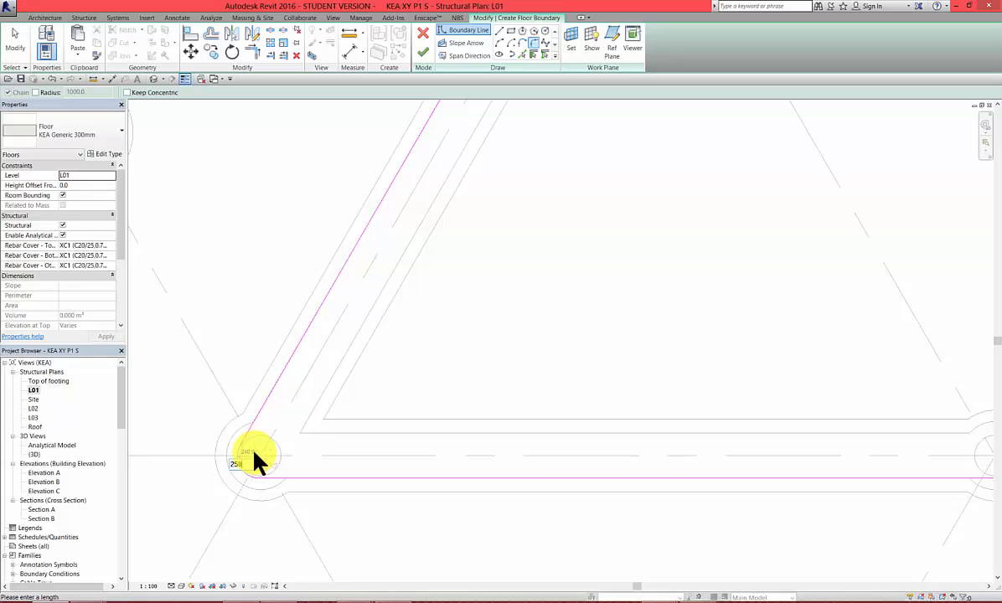
{"action": "type", "text": "250"}
{"action": "key", "text": "Return"}
{"action": "scroll", "coordinate": [298, 480], "scroll_direction": "down", "scroll_amount": 2}
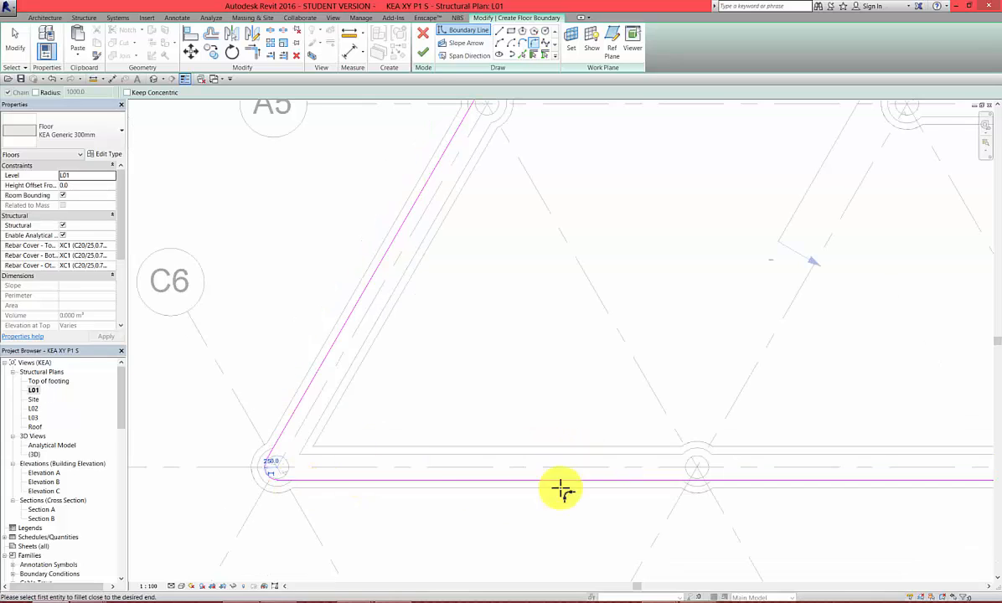
{"action": "scroll", "coordinate": [420, 501], "scroll_direction": "down", "scroll_amount": 5}
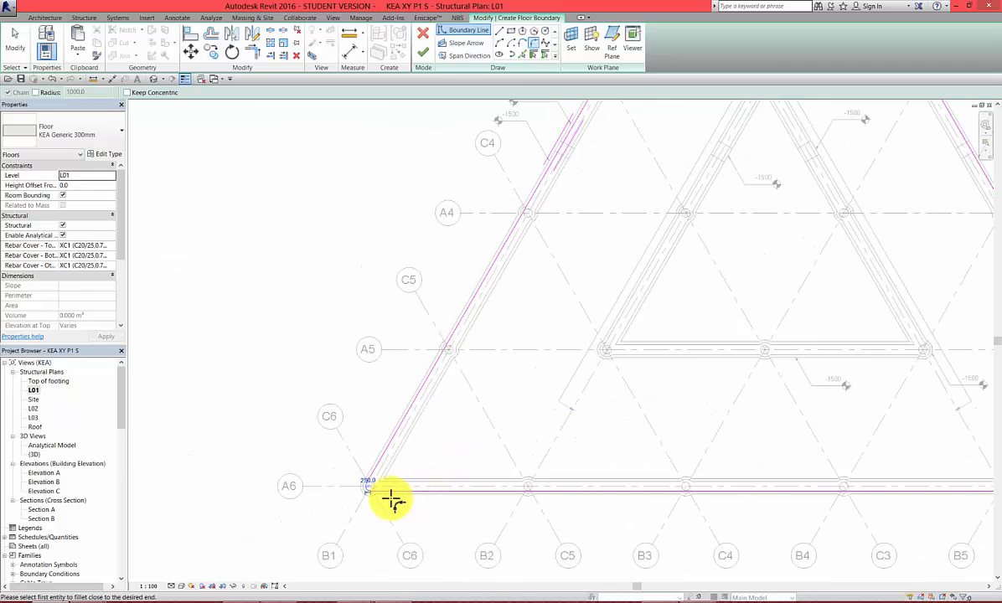
Step: Join the horizontal and sloping boundary lines at the A6/B6 corner with a fillet arc of radius 250
{"action": "scroll", "coordinate": [392, 500], "scroll_direction": "down", "scroll_amount": 2}
{"action": "scroll", "coordinate": [967, 496], "scroll_direction": "up", "scroll_amount": 6}
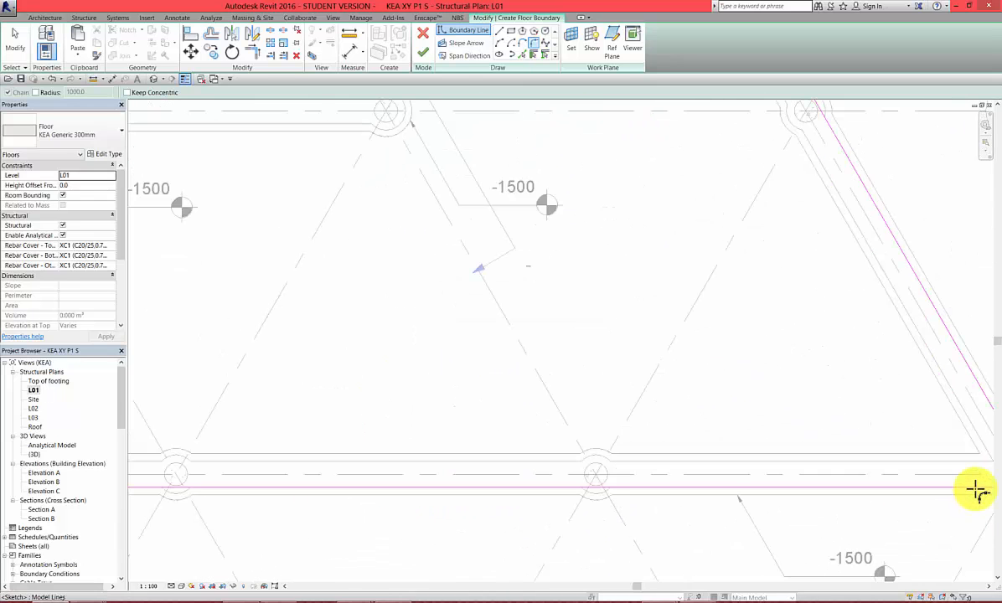
{"action": "left_click", "coordinate": [976, 489]}
{"action": "left_click", "coordinate": [986, 400]}
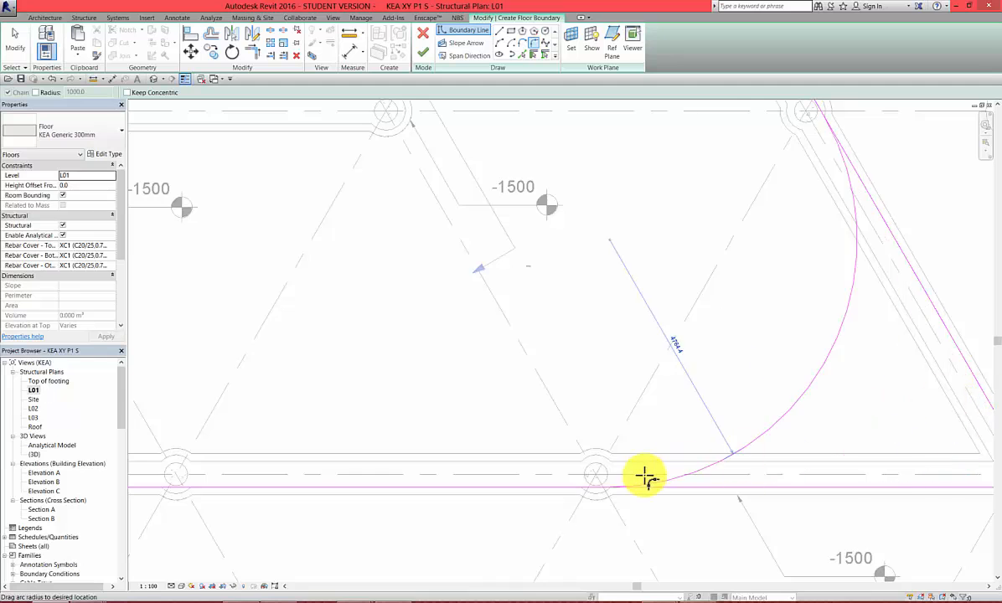
{"action": "scroll", "coordinate": [645, 477], "scroll_direction": "down", "scroll_amount": 2}
{"action": "scroll", "coordinate": [414, 457], "scroll_direction": "down", "scroll_amount": 2}
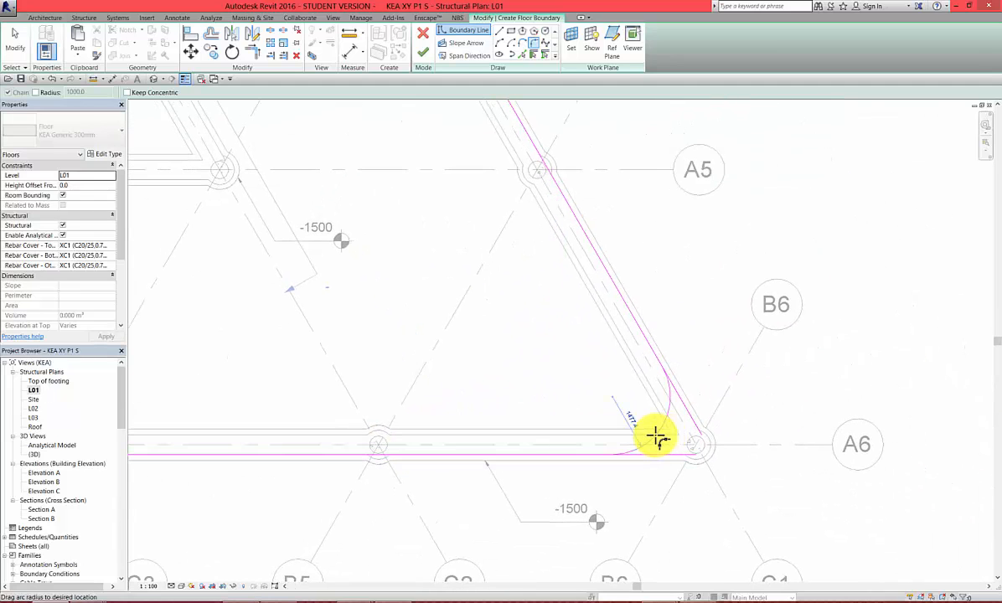
{"action": "left_click", "coordinate": [658, 436]}
{"action": "left_click", "coordinate": [632, 416]}
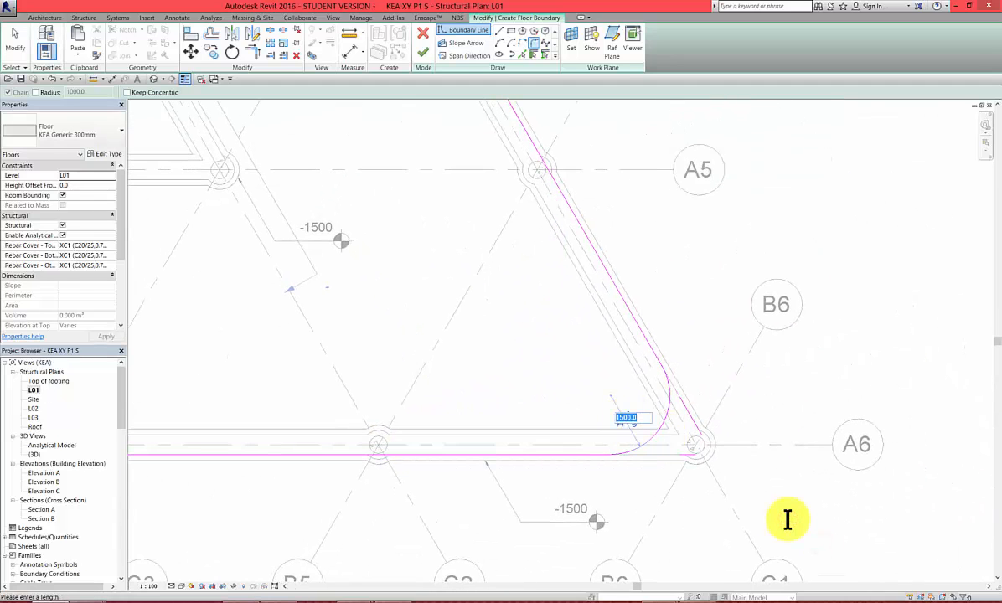
{"action": "type", "text": "250"}
{"action": "key", "text": "Return"}
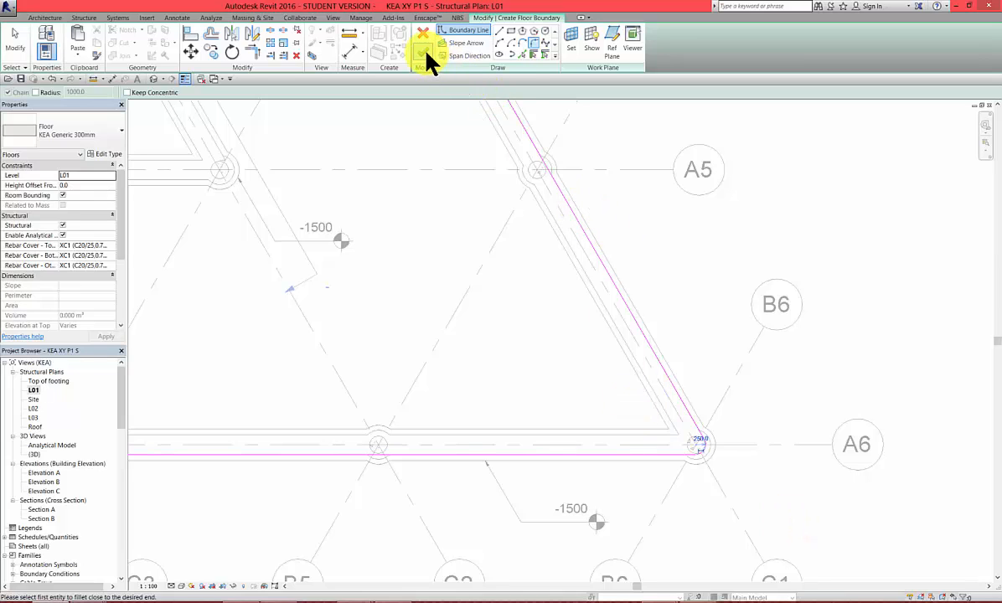
Step: Finish the floor boundary, decline attaching the walls to the floor's bottom, and deselect the new floor
{"action": "left_click", "coordinate": [532, 67]}
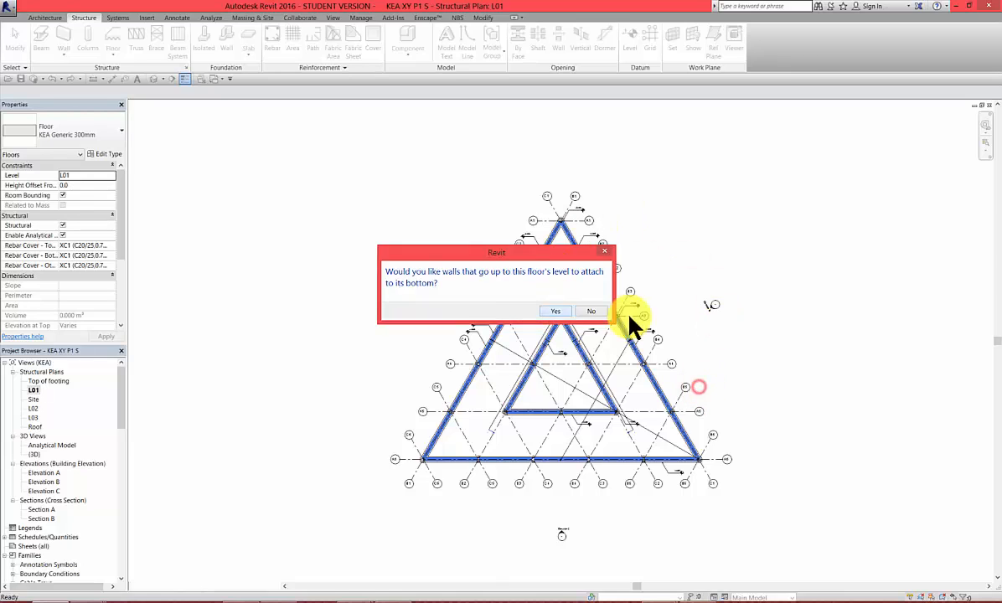
{"action": "left_click", "coordinate": [591, 311]}
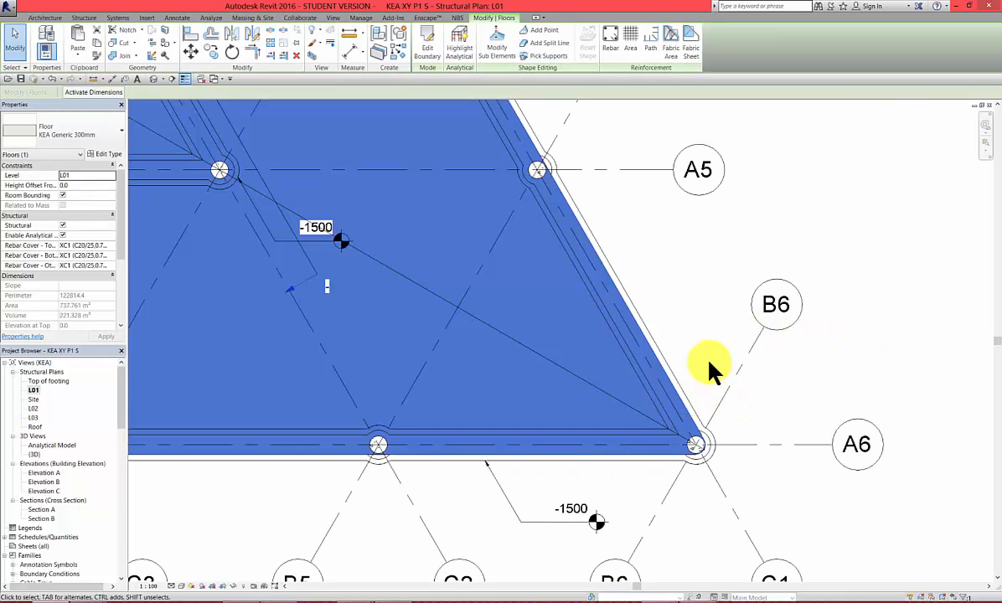
{"action": "left_click", "coordinate": [827, 418]}
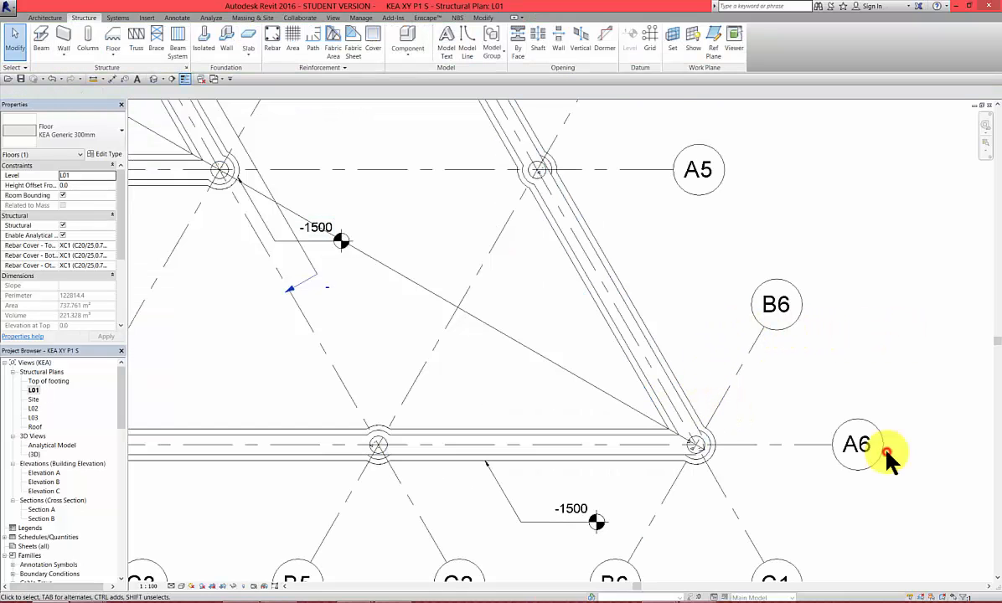
Step: Open the 3D view and examine the floor slab and the stepped footings around the foundation's corner
{"action": "left_click", "coordinate": [154, 79]}
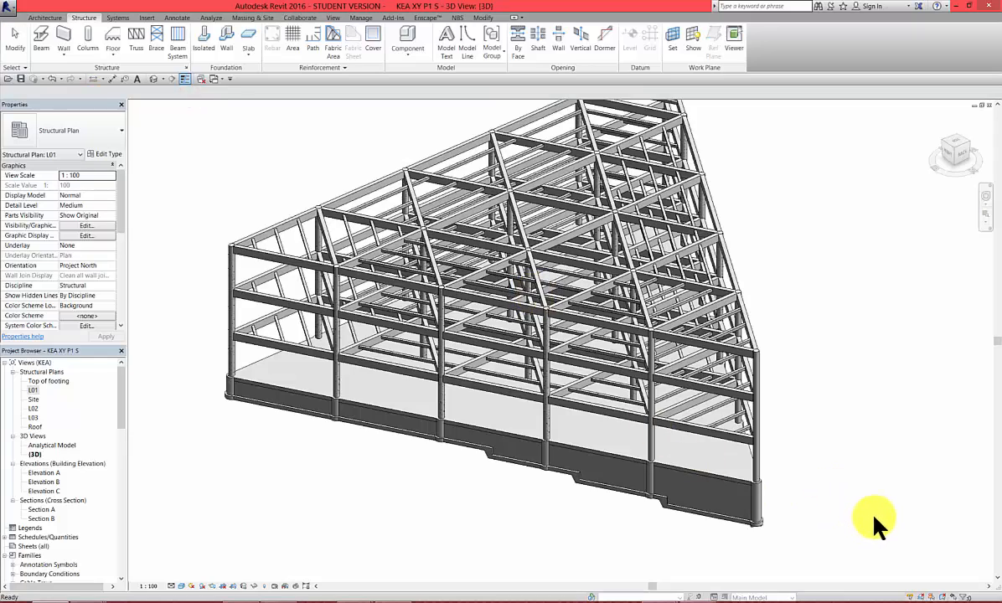
{"action": "middle_click_drag", "start_coordinate": [811, 435], "coordinate": [738, 320], "text": "shift"}
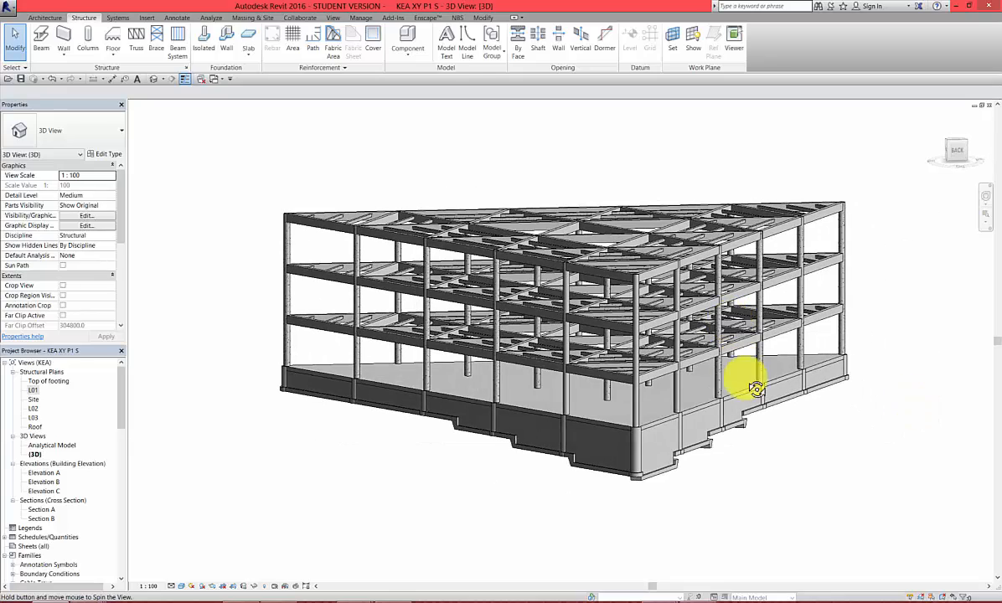
{"action": "scroll", "coordinate": [682, 469], "scroll_direction": "up", "scroll_amount": 5}
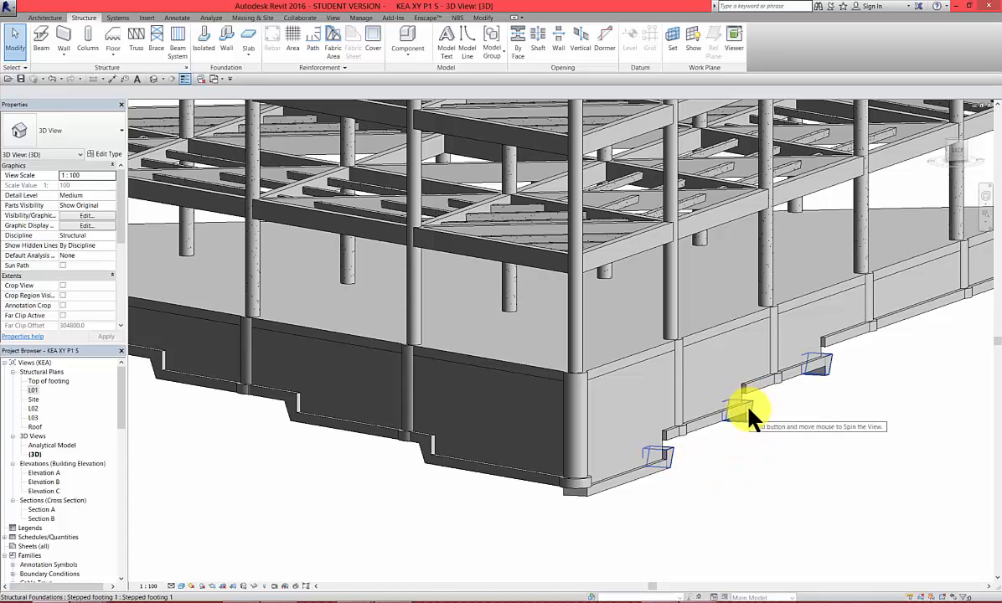
{"action": "scroll", "coordinate": [608, 461], "scroll_direction": "down", "scroll_amount": 6}
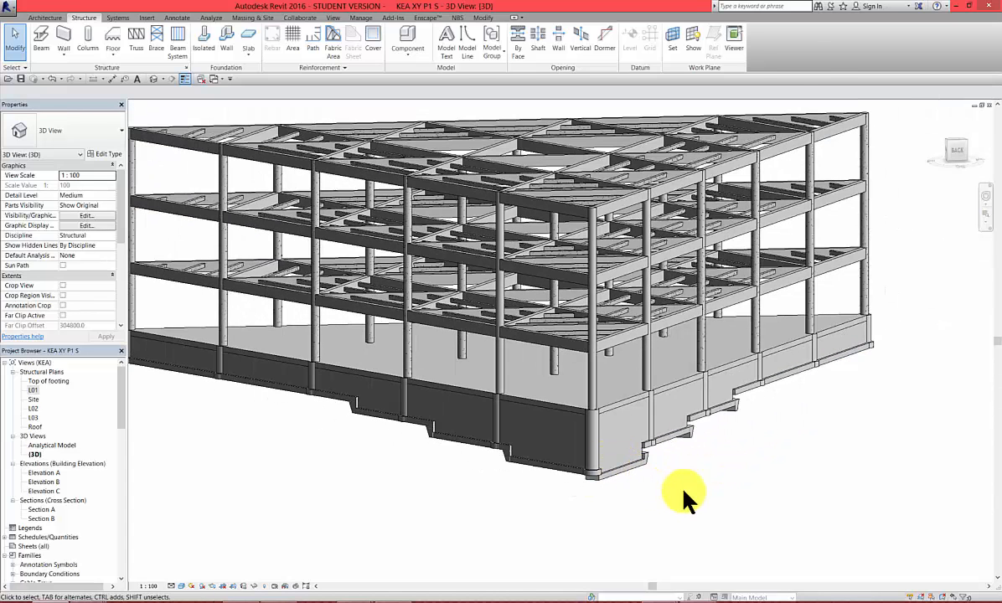
{"action": "middle_click_drag", "start_coordinate": [683, 494], "coordinate": [553, 417], "text": "shift"}
{"action": "middle_click_drag", "start_coordinate": [578, 459], "coordinate": [574, 436], "text": "shift"}
{"action": "scroll", "coordinate": [572, 434], "scroll_direction": "up", "scroll_amount": 4}
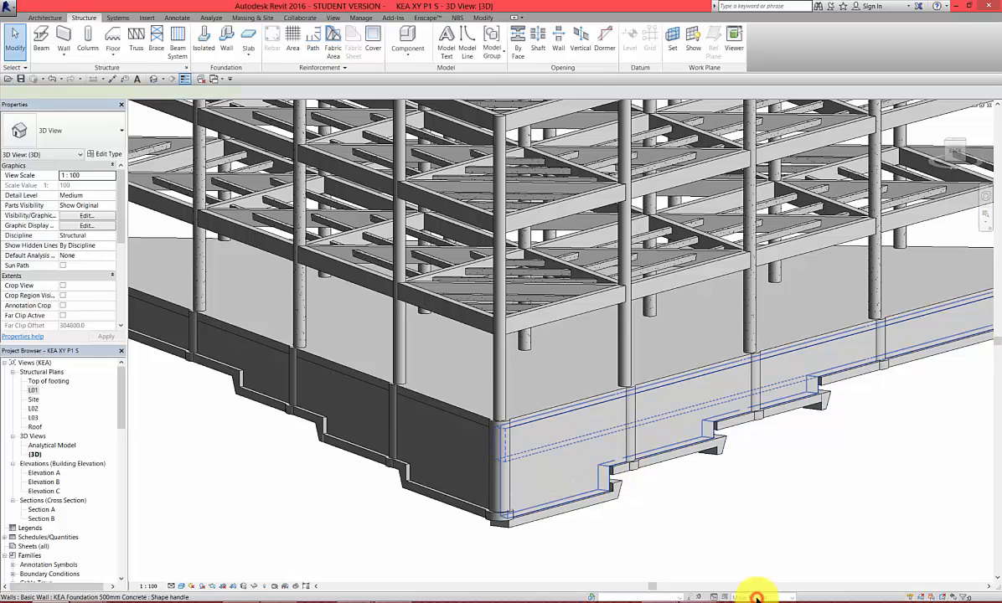
Step: Open the profile of the outer foundation wall beside the corner column for editing, accepting removal of its top and base attachments
{"action": "left_click", "coordinate": [606, 482]}
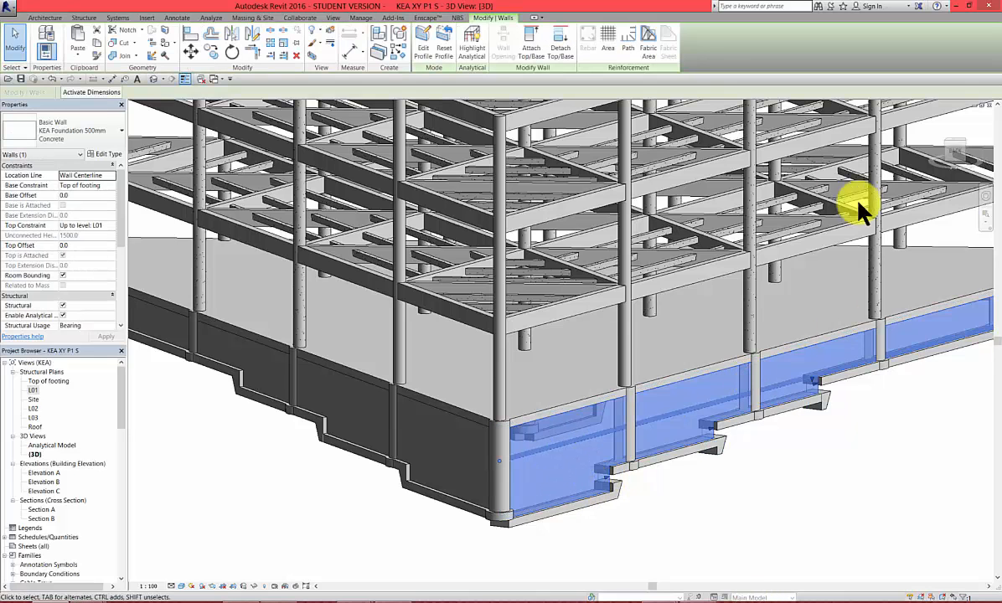
{"action": "left_click", "coordinate": [420, 46]}
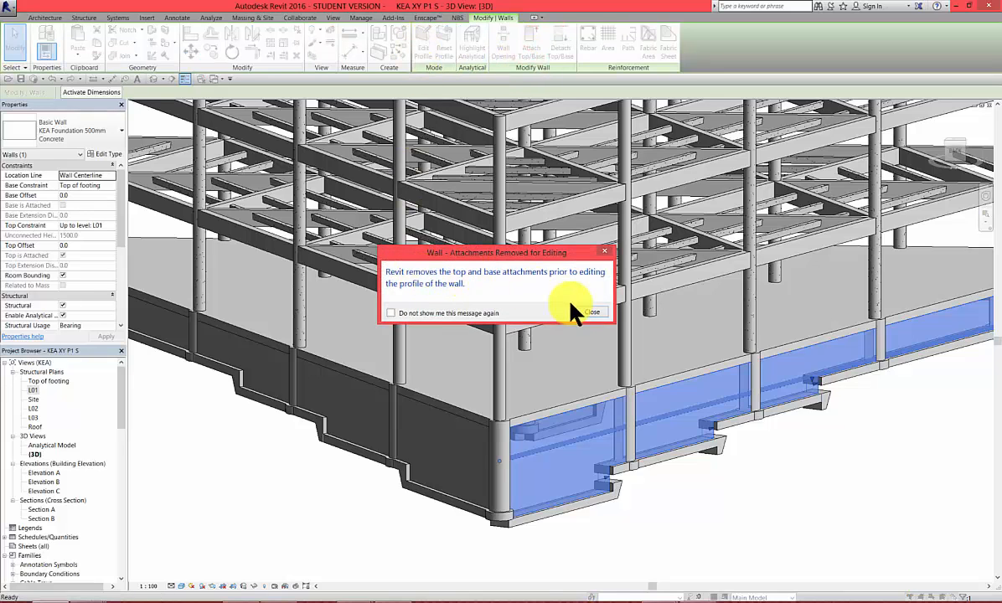
{"action": "double_click", "coordinate": [731, 390]}
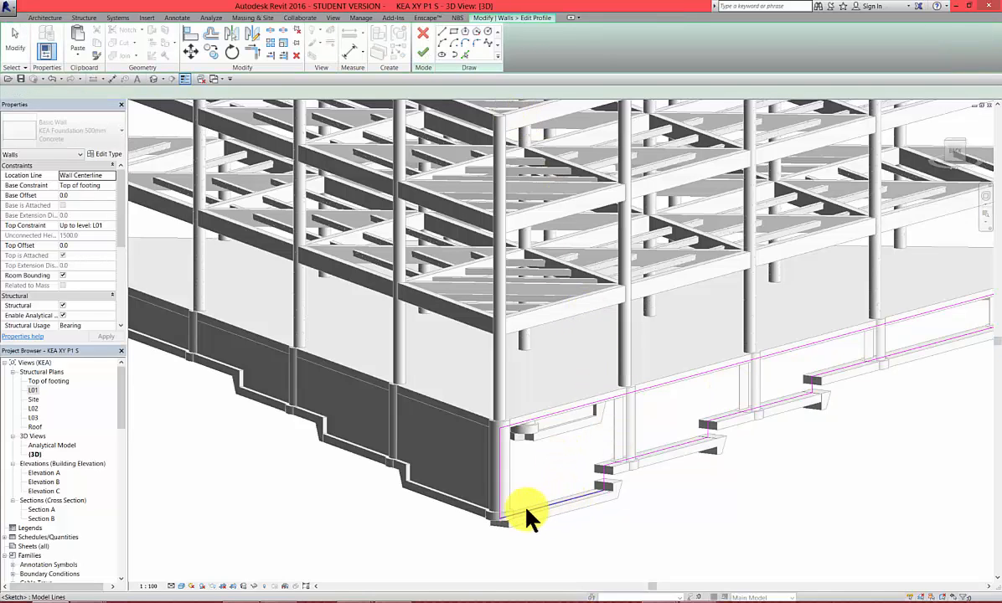
{"action": "key", "text": "Escape"}
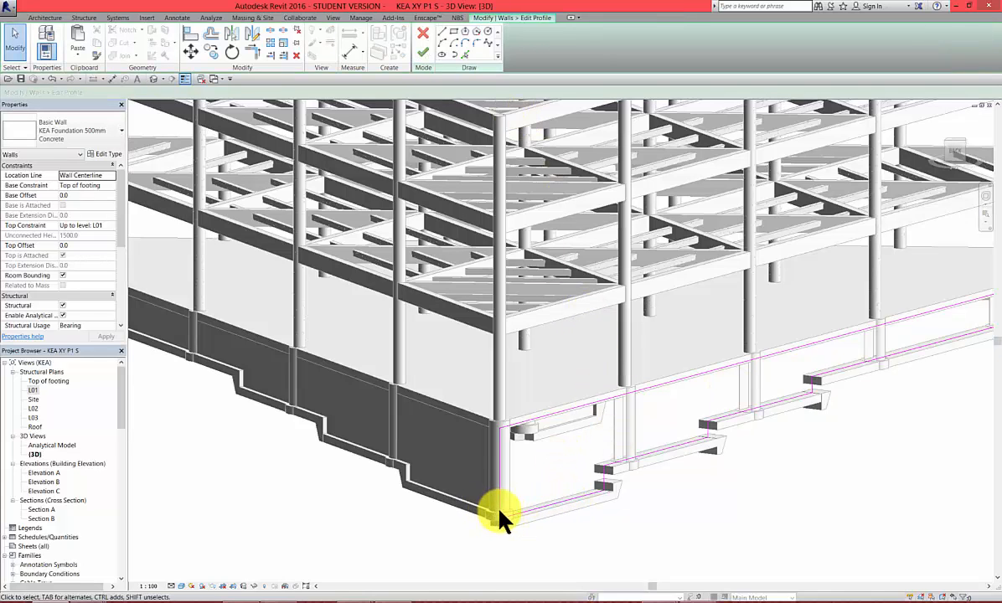
Step: Align the lowest bottom line of the outer wall's profile to the top face of the round corner footing and finish the profile
{"action": "left_click", "coordinate": [190, 33]}
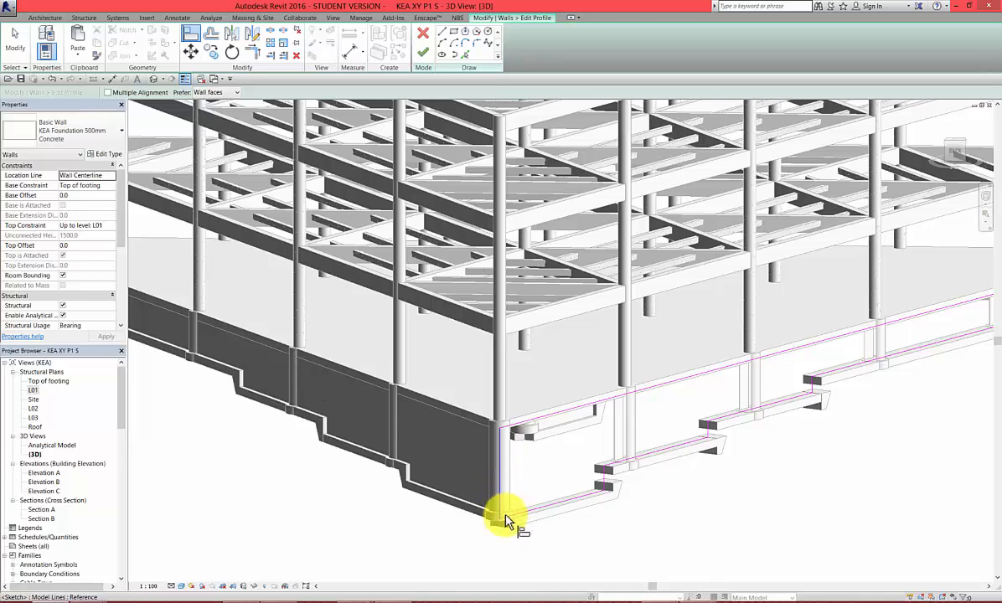
{"action": "scroll", "coordinate": [505, 519], "scroll_direction": "up", "scroll_amount": 5}
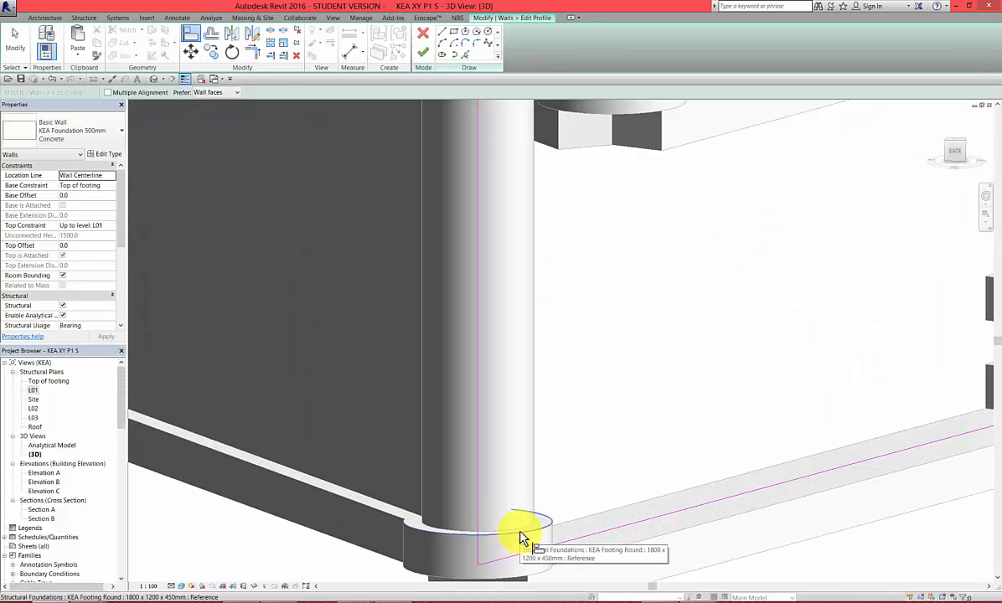
{"action": "left_click", "coordinate": [520, 536]}
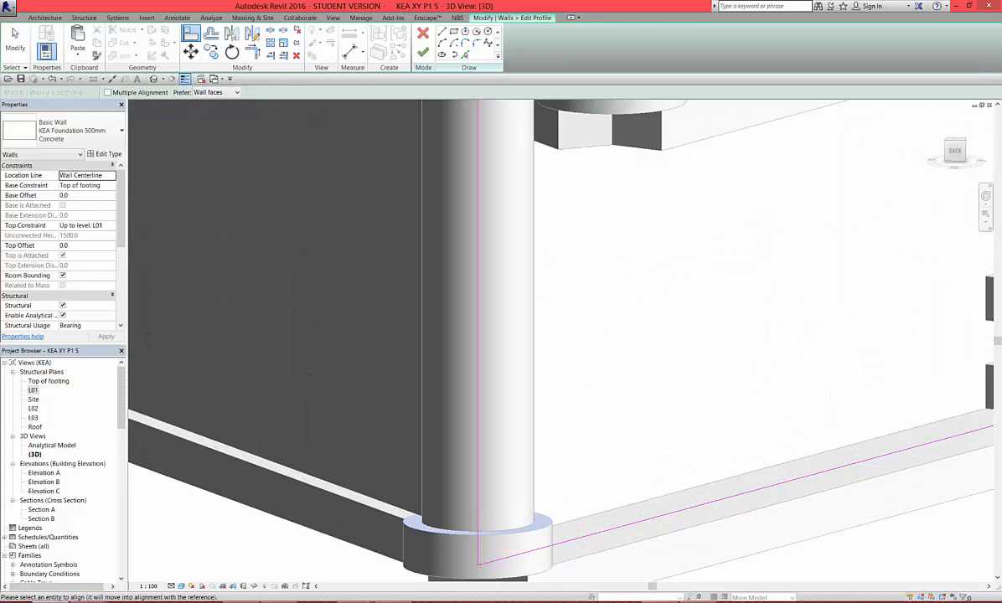
{"action": "left_click", "coordinate": [584, 542]}
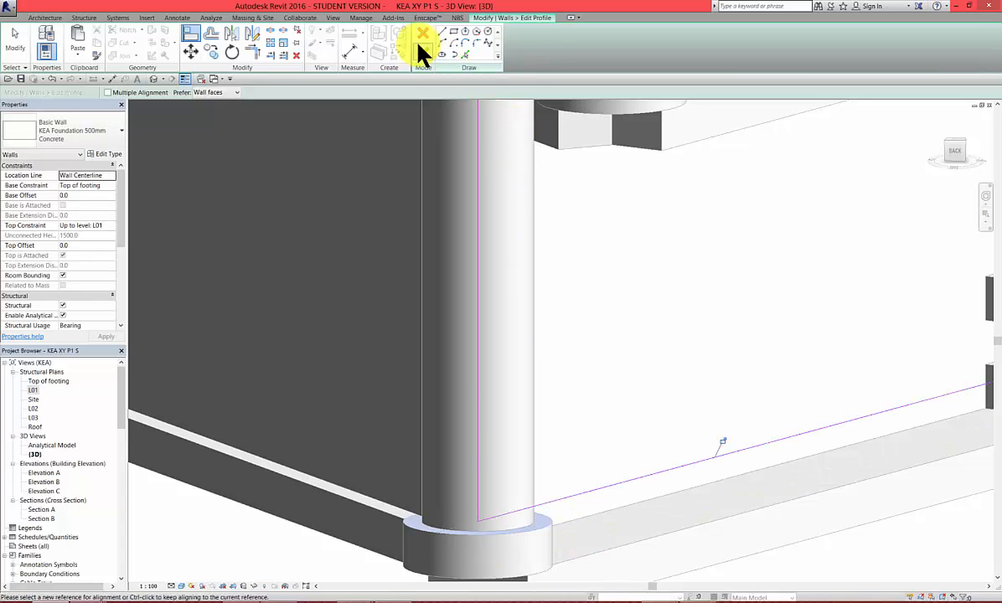
{"action": "left_click", "coordinate": [524, 65]}
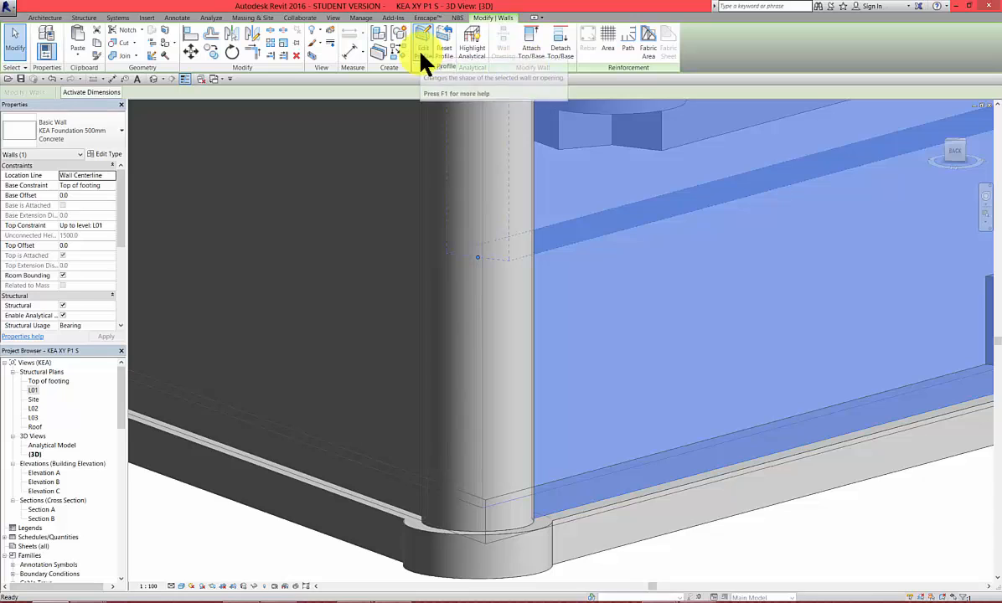
{"action": "key", "text": "Escape"}
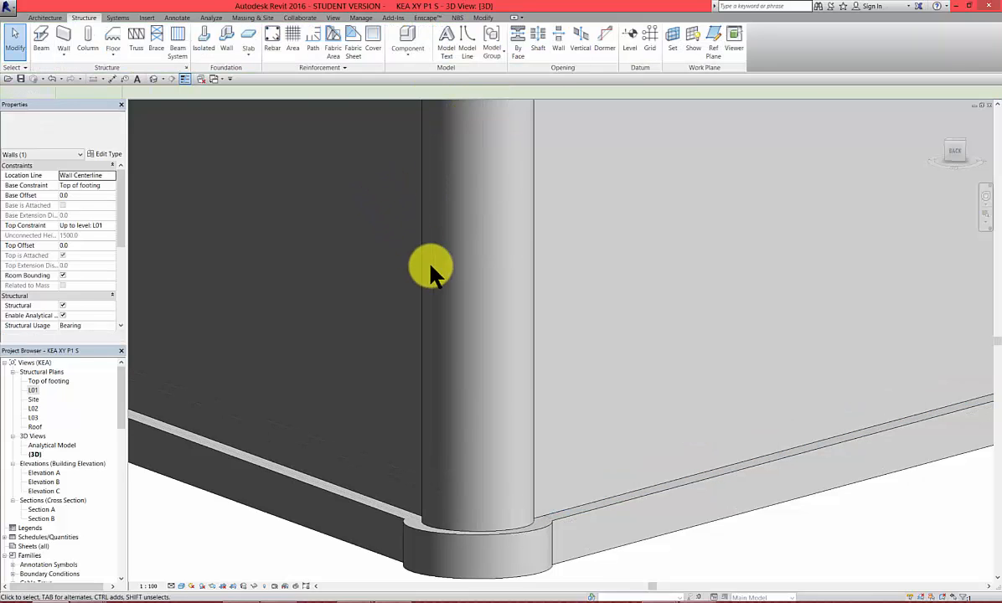
Step: Open the profile of the inner triangle's stepped foundation wall for editing, accepting removal of its attachments
{"action": "scroll", "coordinate": [466, 413], "scroll_direction": "down", "scroll_amount": 5}
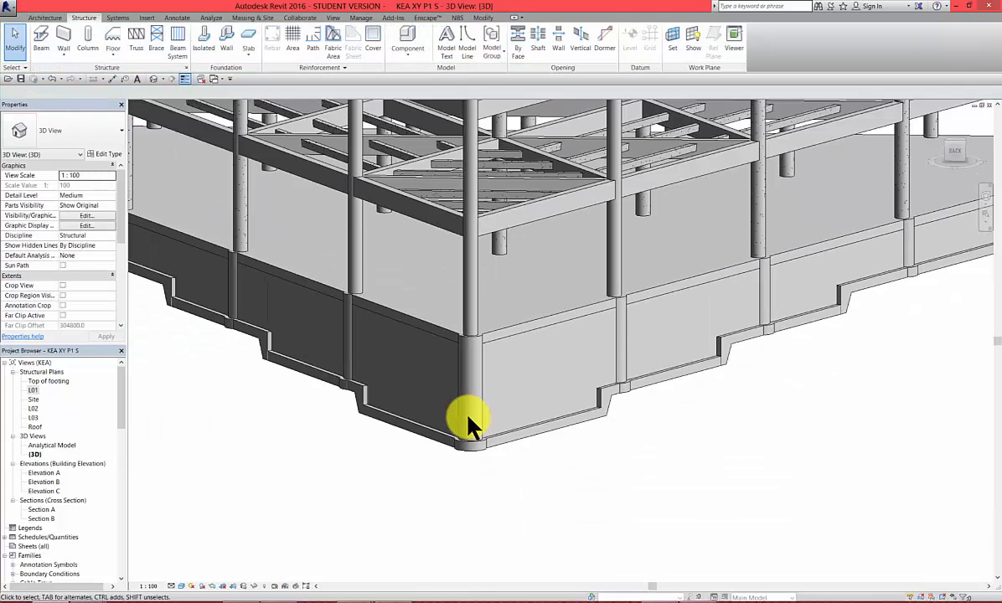
{"action": "scroll", "coordinate": [737, 376], "scroll_direction": "up", "scroll_amount": 4}
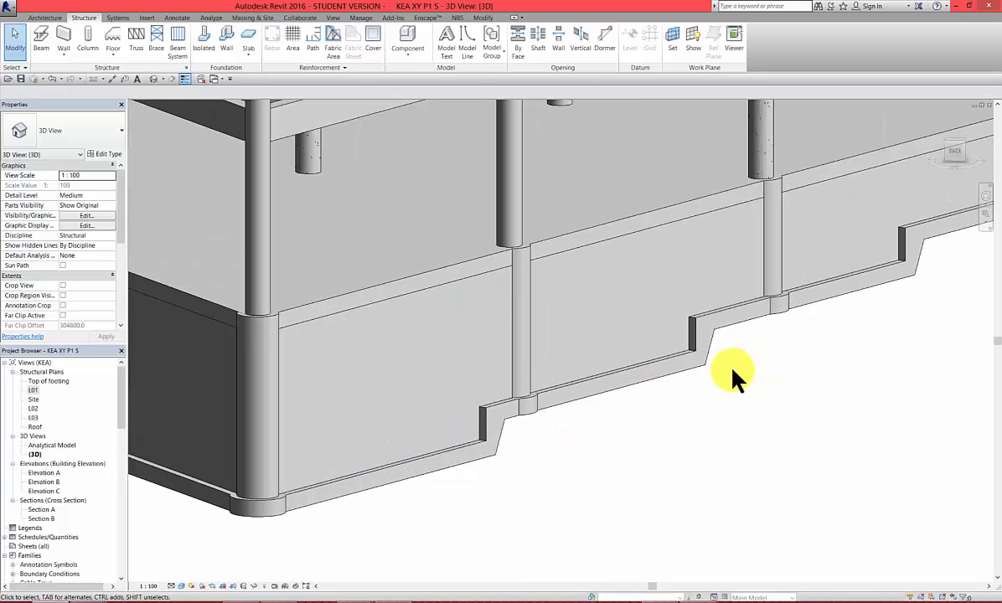
{"action": "scroll", "coordinate": [695, 379], "scroll_direction": "down", "scroll_amount": 5}
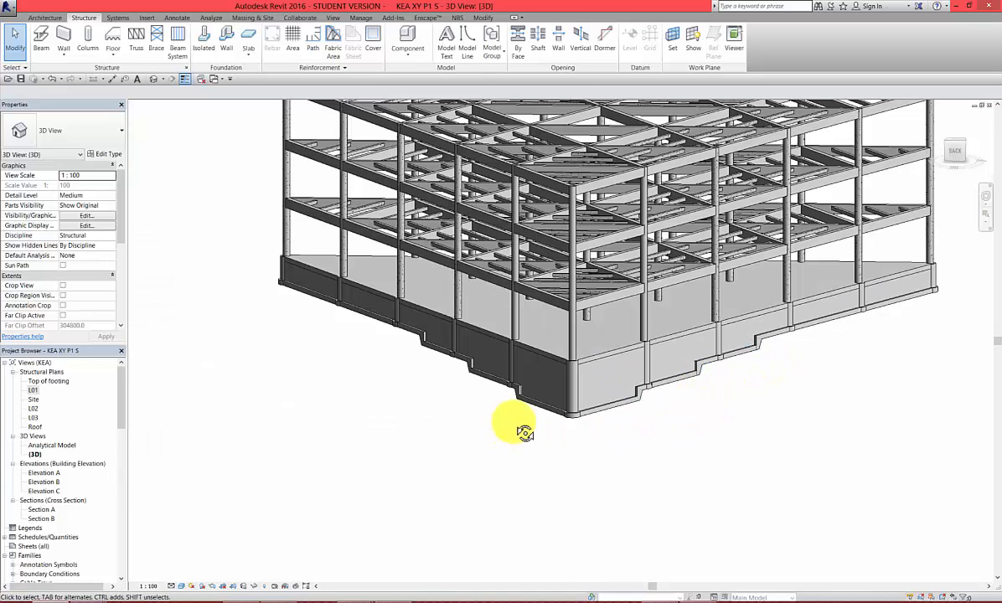
{"action": "middle_click_drag", "start_coordinate": [524, 432], "coordinate": [547, 279], "text": "shift"}
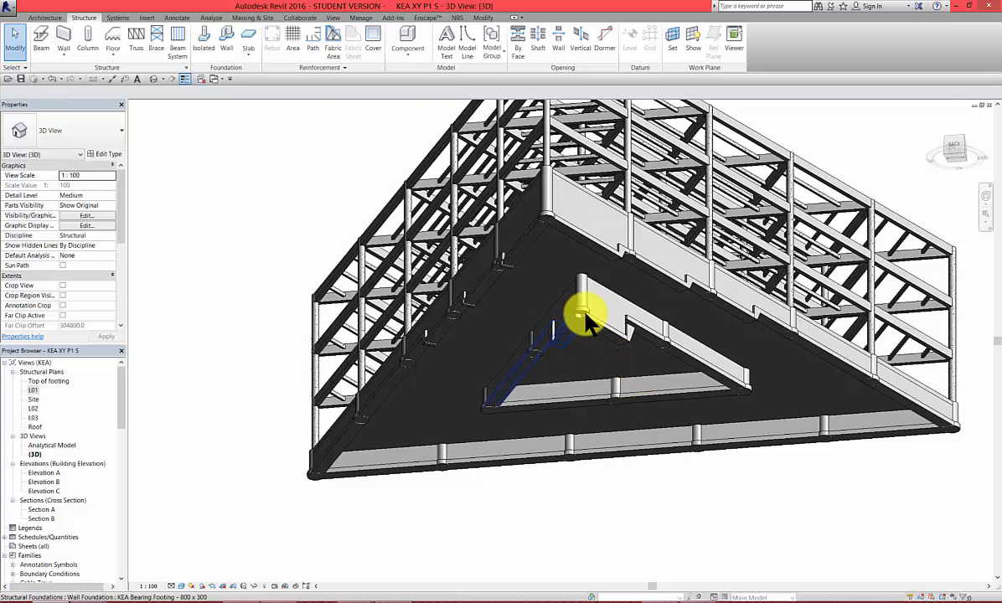
{"action": "scroll", "coordinate": [586, 320], "scroll_direction": "up", "scroll_amount": 5}
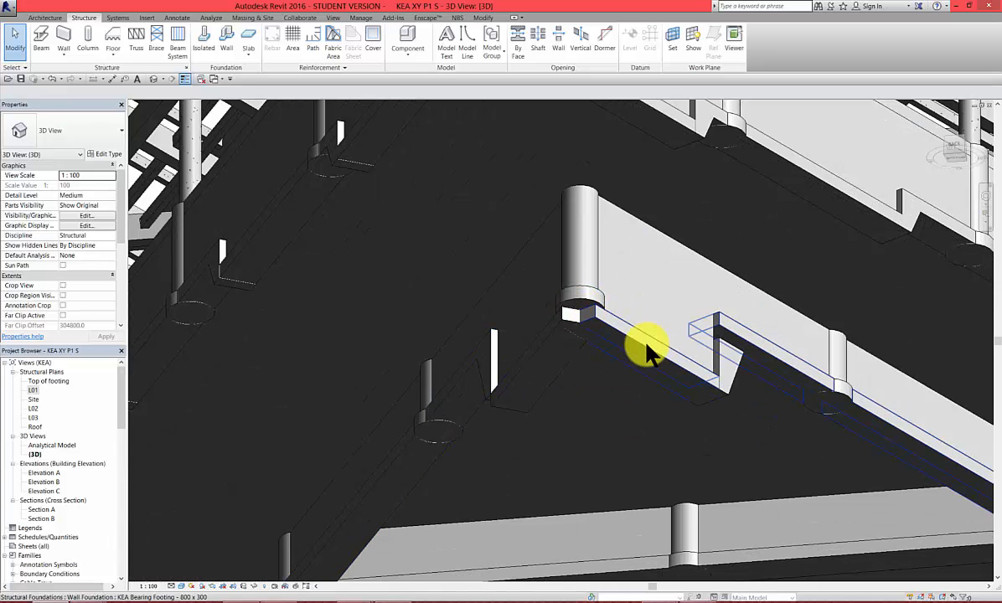
{"action": "middle_click_drag", "start_coordinate": [646, 344], "coordinate": [684, 349], "text": "shift"}
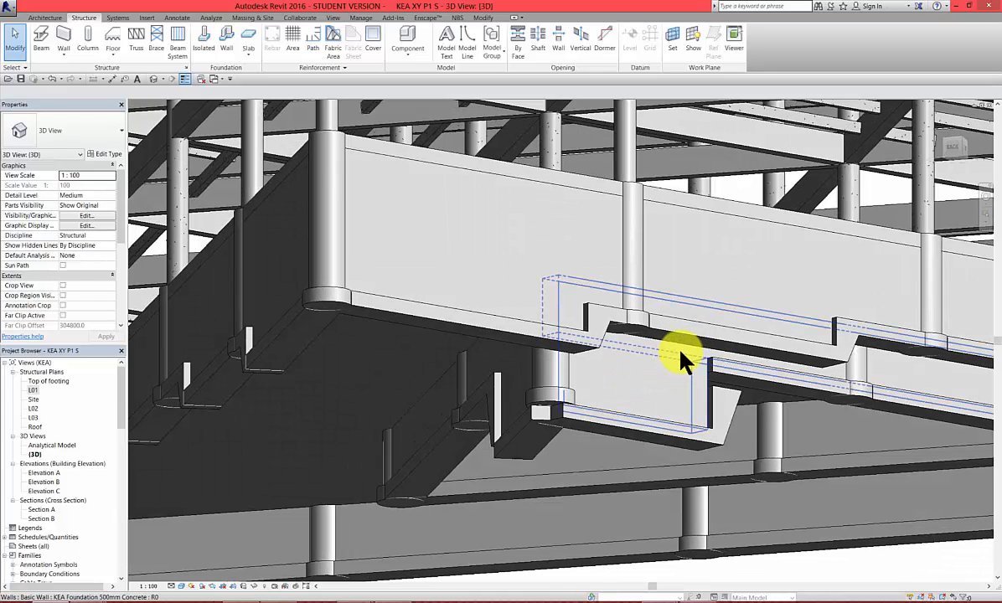
{"action": "left_click", "coordinate": [793, 408]}
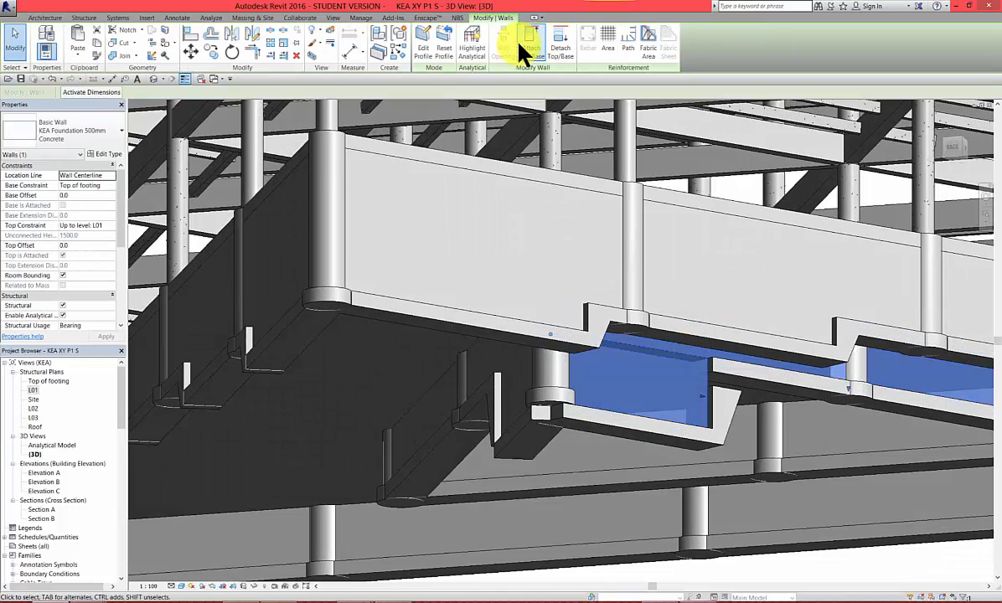
{"action": "left_click", "coordinate": [424, 49]}
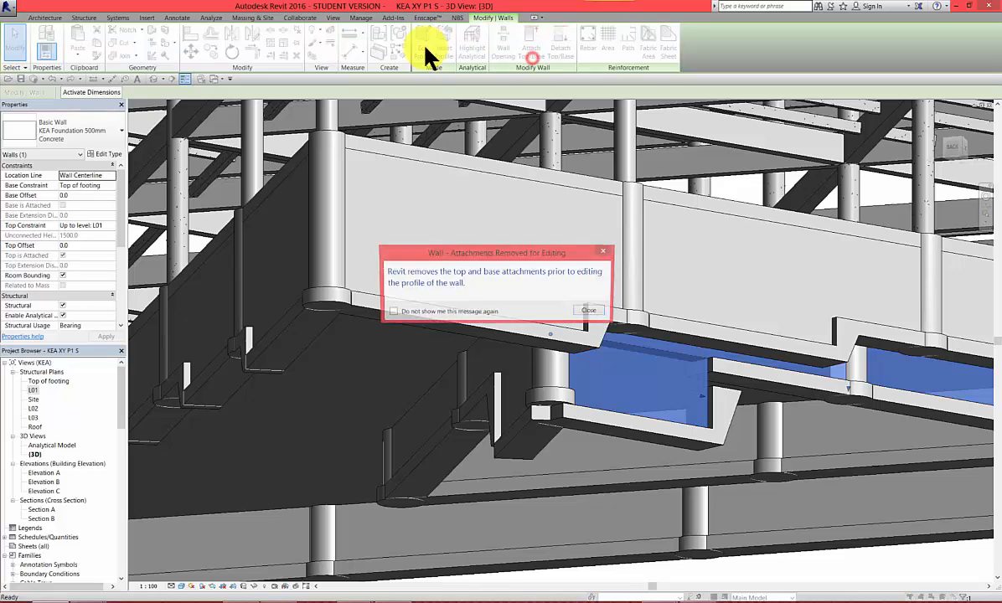
{"action": "left_click", "coordinate": [591, 312]}
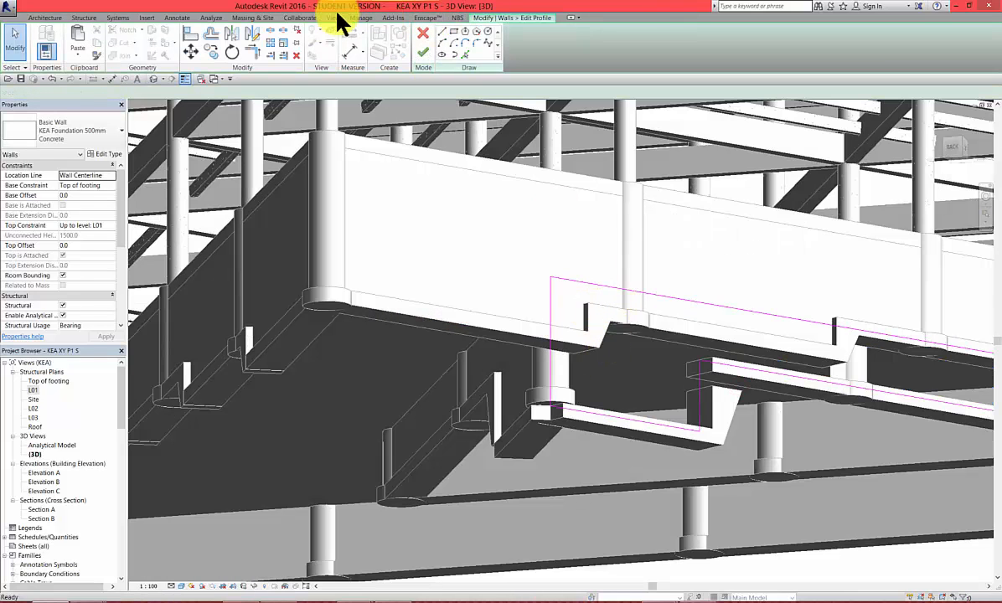
{"action": "left_click", "coordinate": [192, 38]}
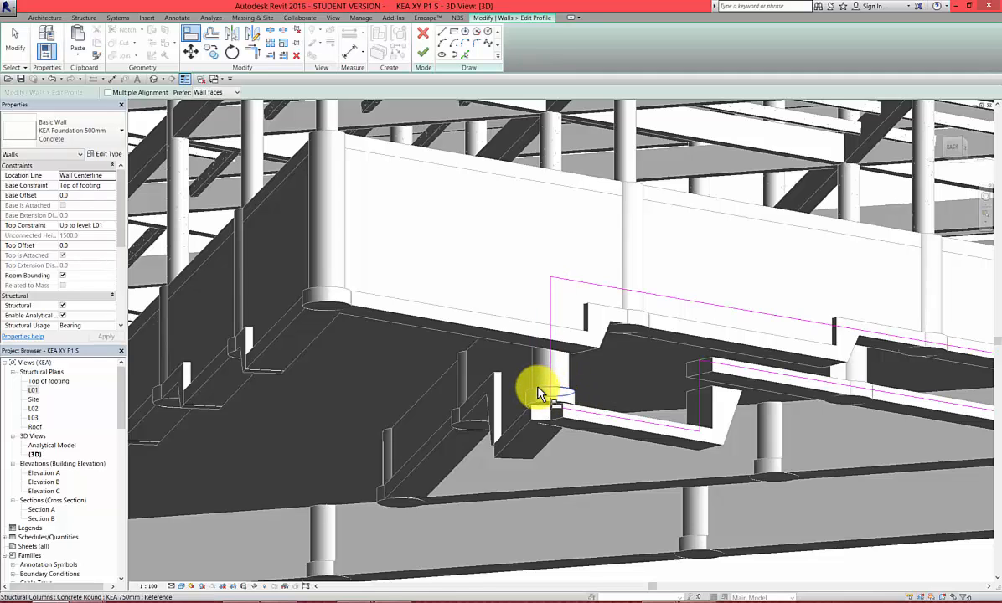
{"action": "left_click", "coordinate": [538, 394]}
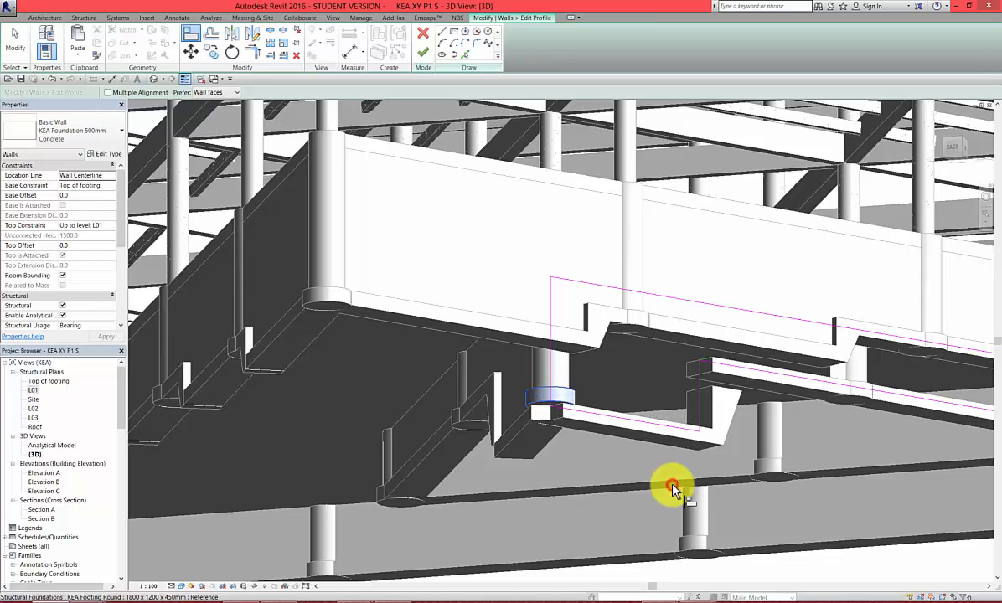
{"action": "key", "text": "Escape"}
{"action": "key", "text": "Escape"}
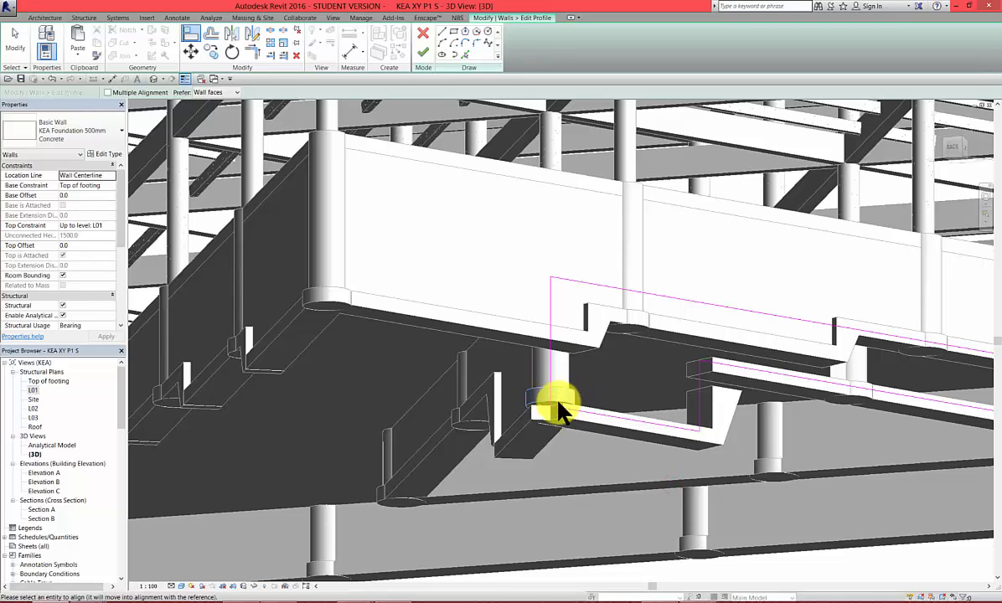
Step: Align the lowest bottom line of the inner stepped wall's profile to the top face of the round corner footing and finish the profile
{"action": "scroll", "coordinate": [549, 400], "scroll_direction": "up", "scroll_amount": 3}
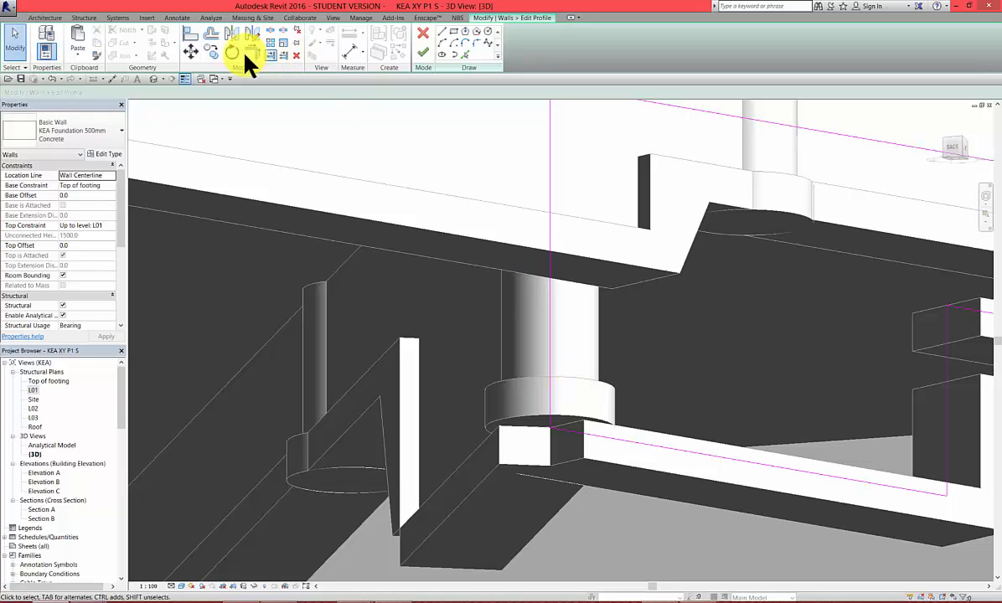
{"action": "left_click", "coordinate": [200, 37]}
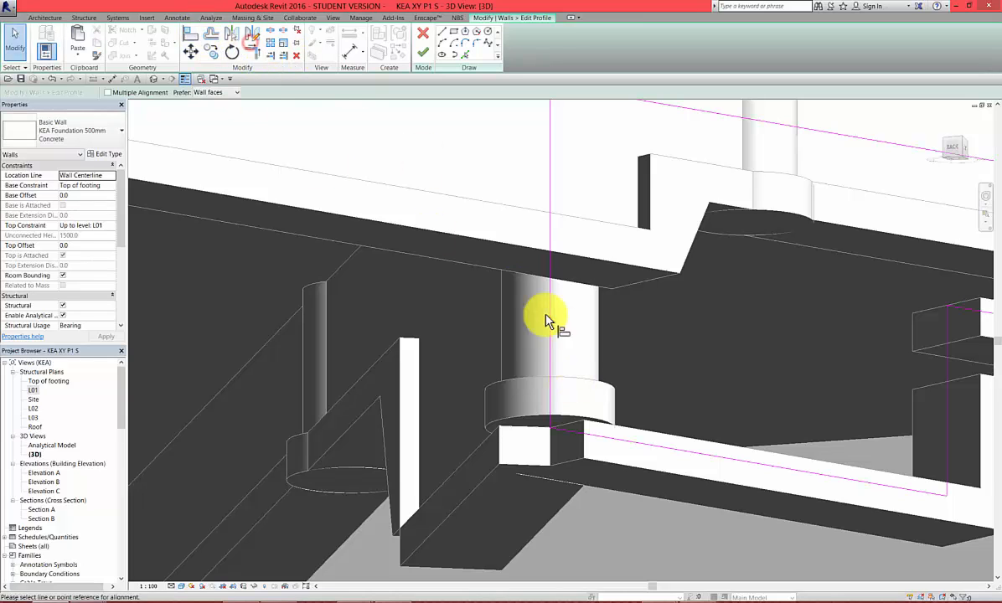
{"action": "left_click", "coordinate": [587, 385]}
{"action": "left_click", "coordinate": [615, 439]}
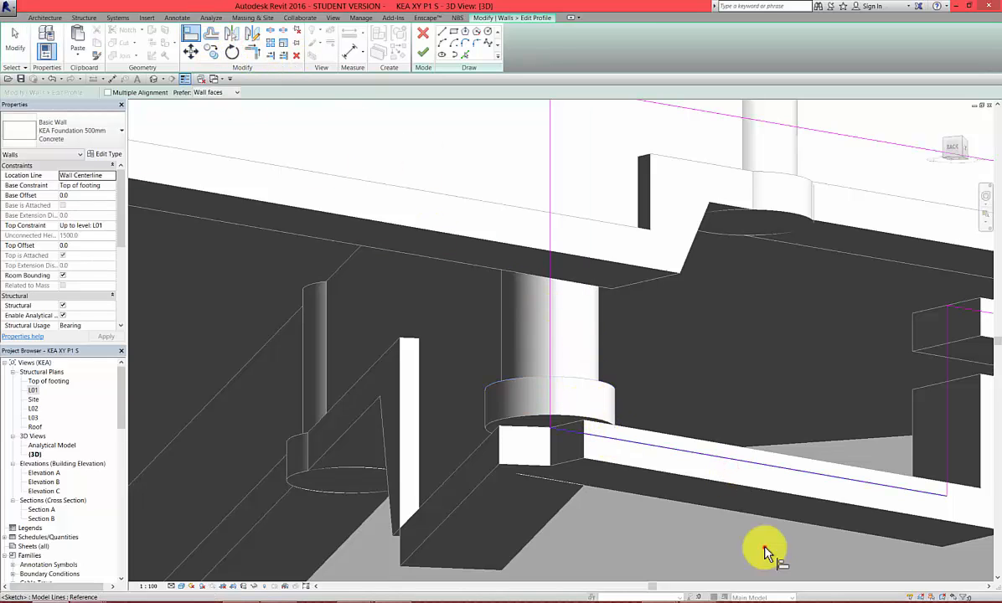
{"action": "left_click", "coordinate": [764, 547]}
{"action": "left_click", "coordinate": [420, 51]}
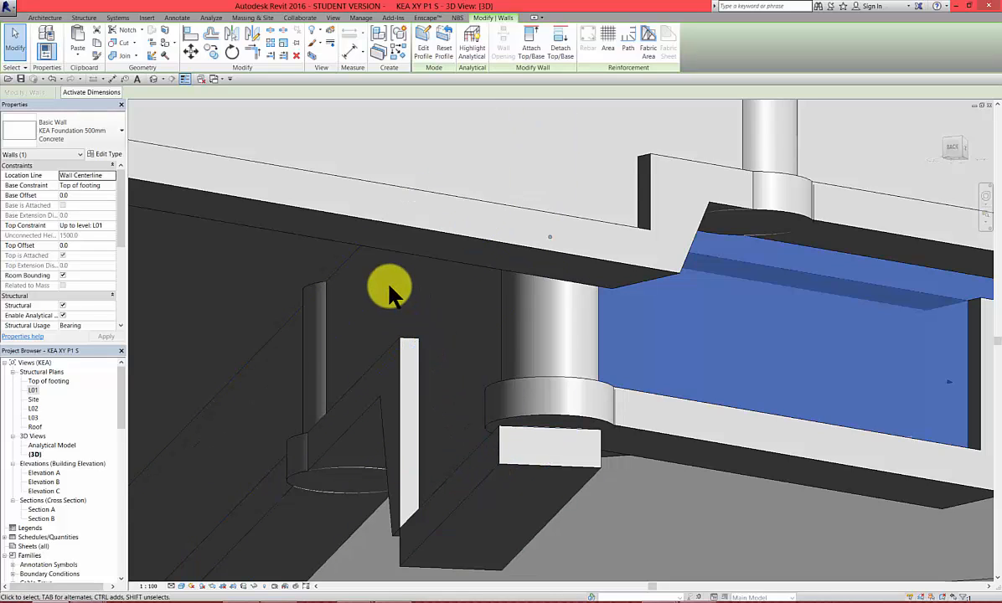
Step: Edit the profile of the adjoining inner foundation wall, aligning its bottom line beside the column to the top face of the round footing
{"action": "left_click", "coordinate": [440, 320]}
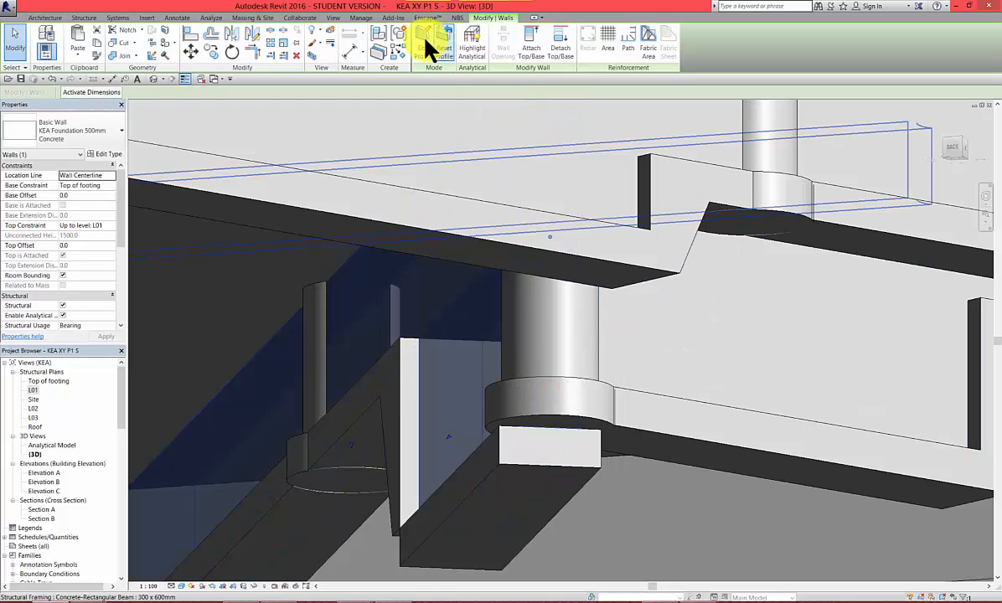
{"action": "left_click", "coordinate": [423, 41]}
{"action": "left_click", "coordinate": [591, 312]}
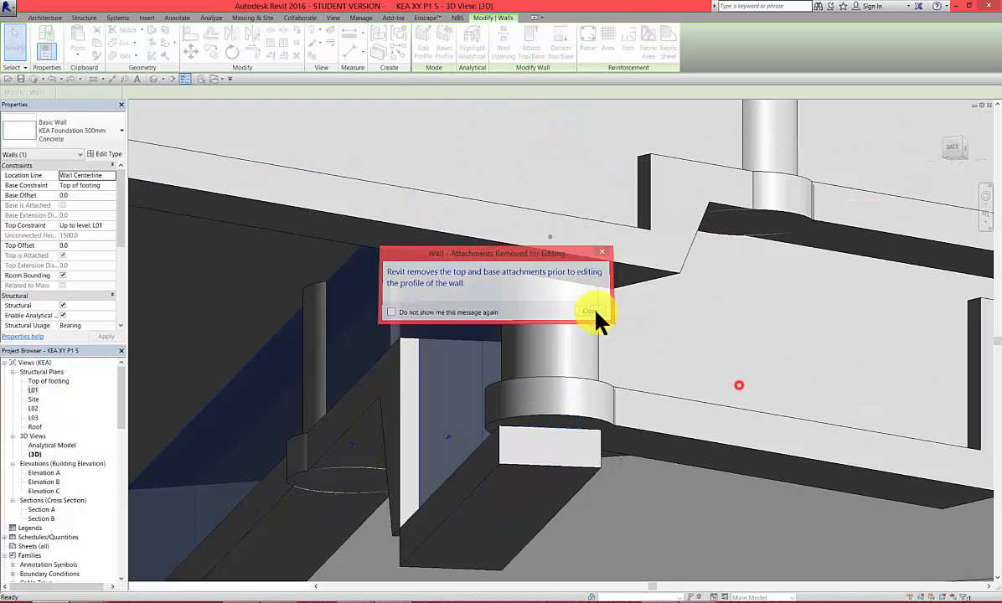
{"action": "left_click", "coordinate": [191, 36]}
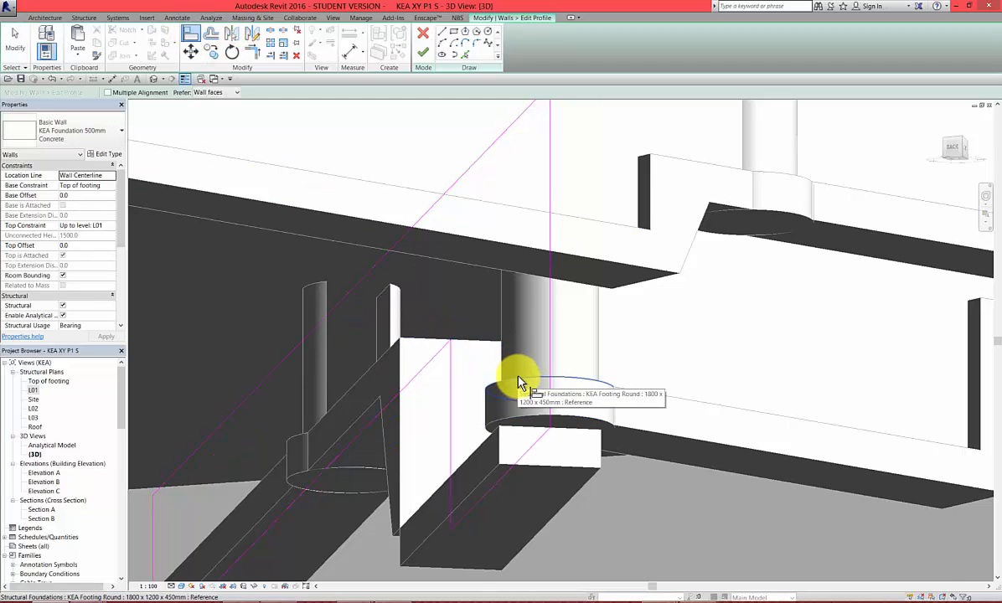
{"action": "left_click", "coordinate": [646, 471]}
{"action": "left_click", "coordinate": [491, 501]}
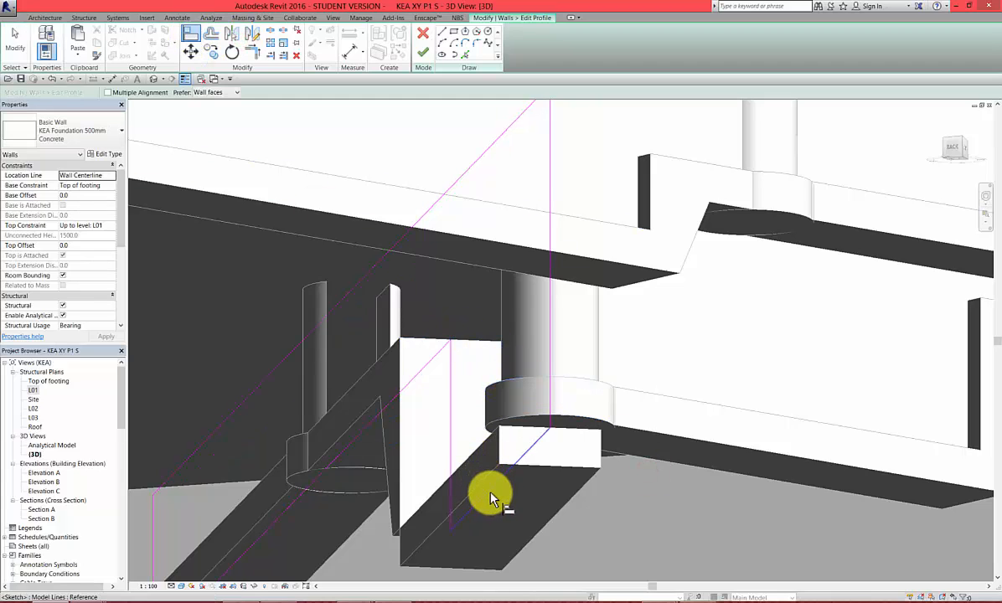
{"action": "left_click", "coordinate": [527, 62]}
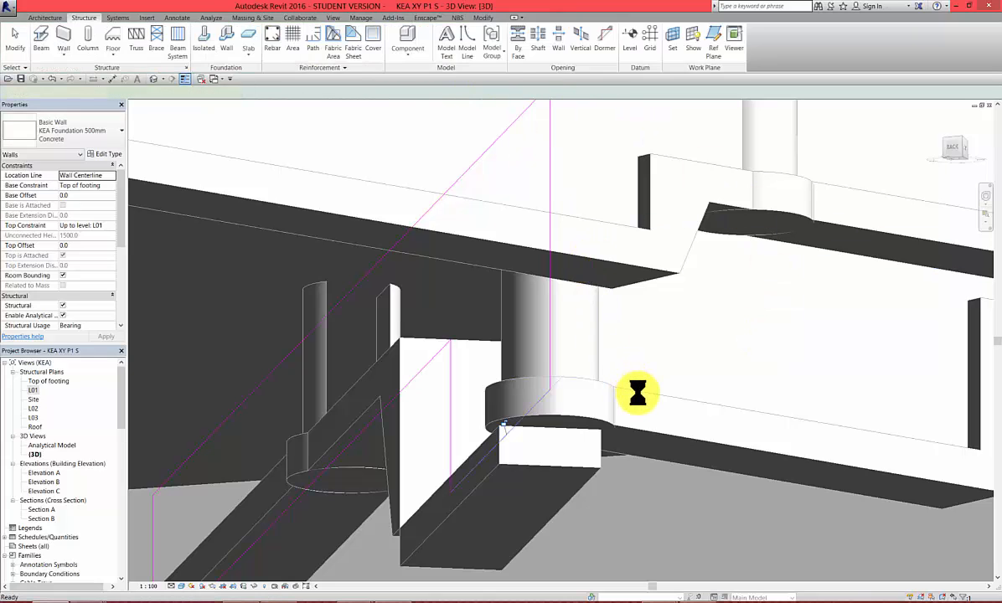
{"action": "key", "text": "Escape"}
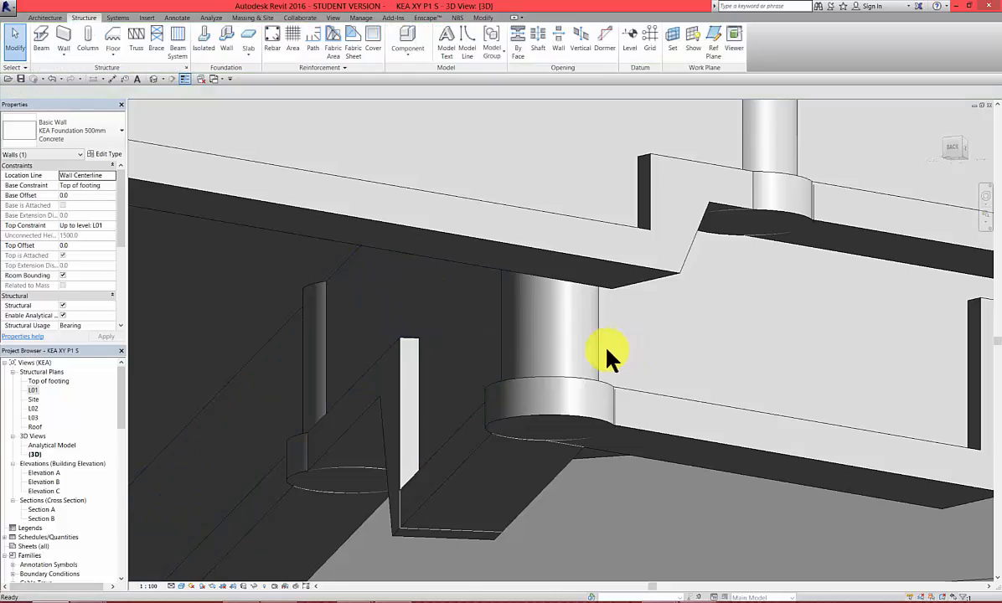
Step: Review the whole structure in 3D, open the L02 structural plan and start a structural floor on it
{"action": "scroll", "coordinate": [528, 335], "scroll_direction": "down", "scroll_amount": 8}
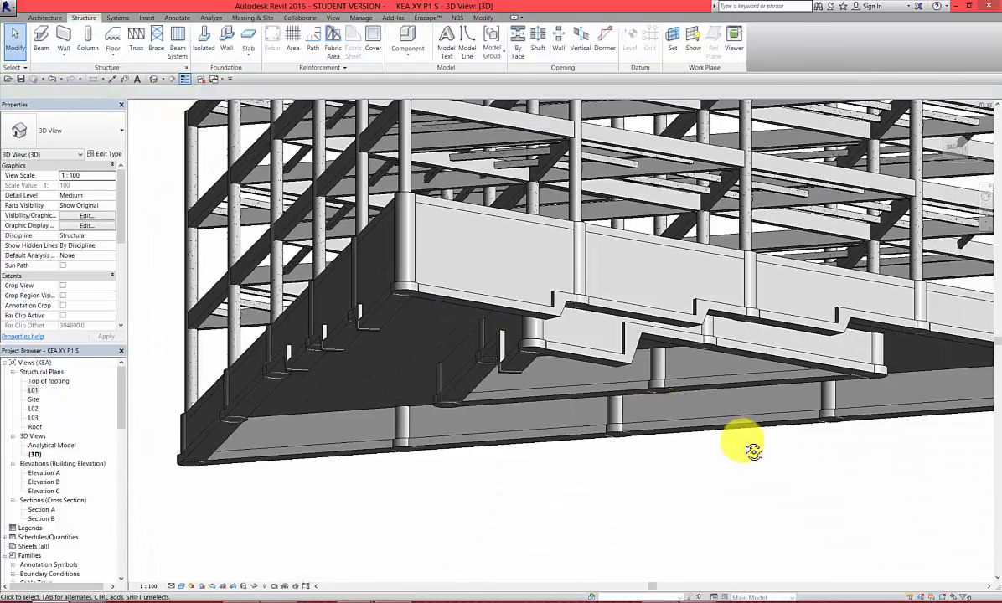
{"action": "middle_click_drag", "start_coordinate": [753, 452], "coordinate": [625, 485], "text": "shift"}
{"action": "scroll", "coordinate": [584, 454], "scroll_direction": "down", "scroll_amount": 3}
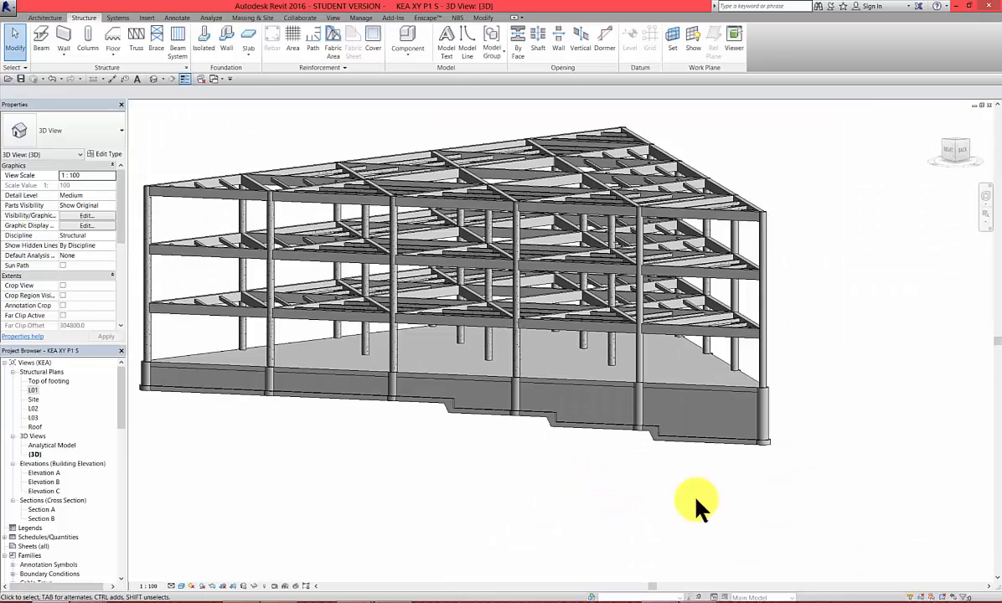
{"action": "middle_click_drag", "start_coordinate": [695, 486], "coordinate": [660, 502], "text": "shift"}
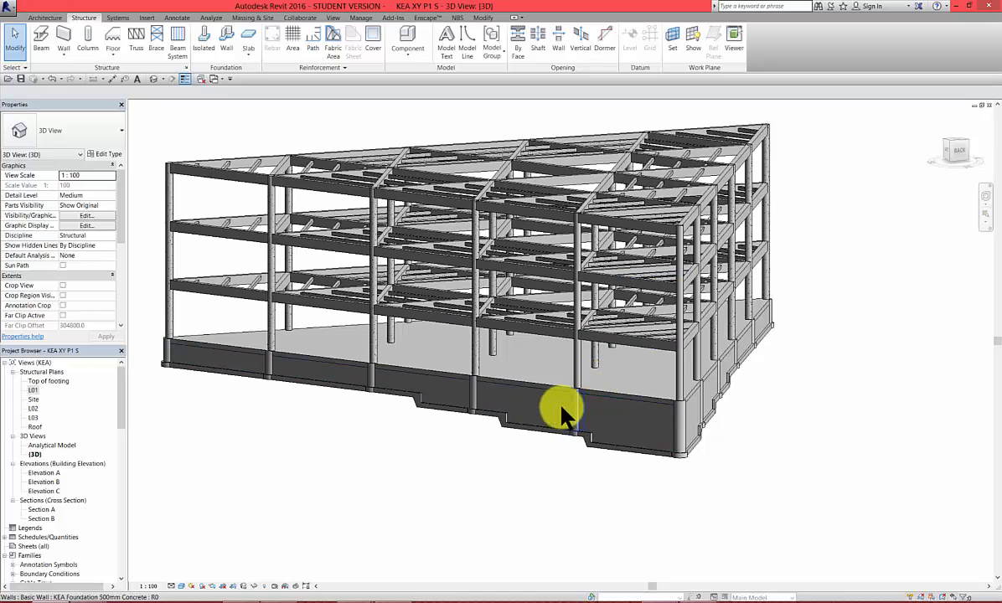
{"action": "double_click", "coordinate": [34, 408]}
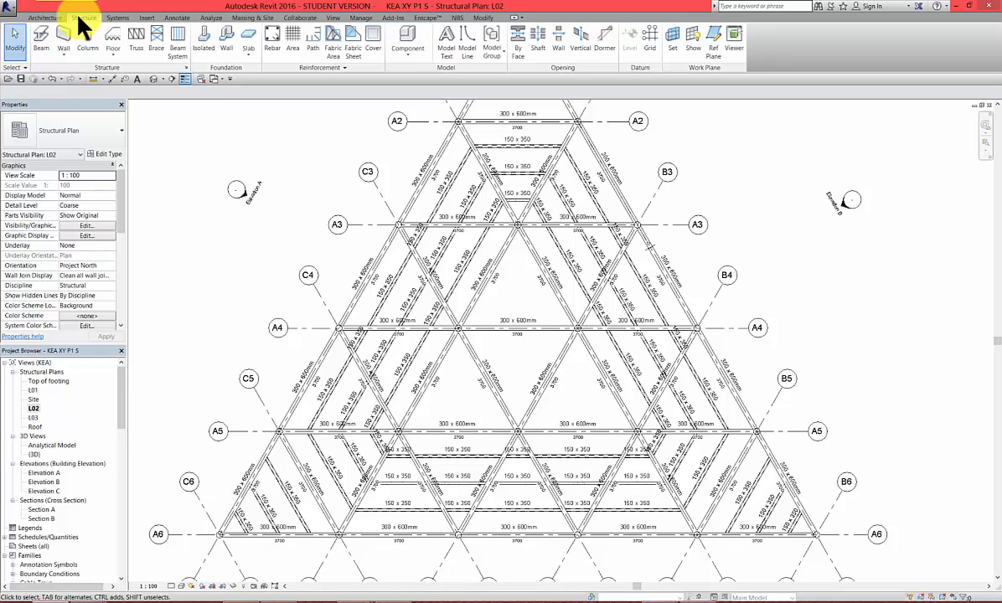
{"action": "left_click", "coordinate": [117, 56]}
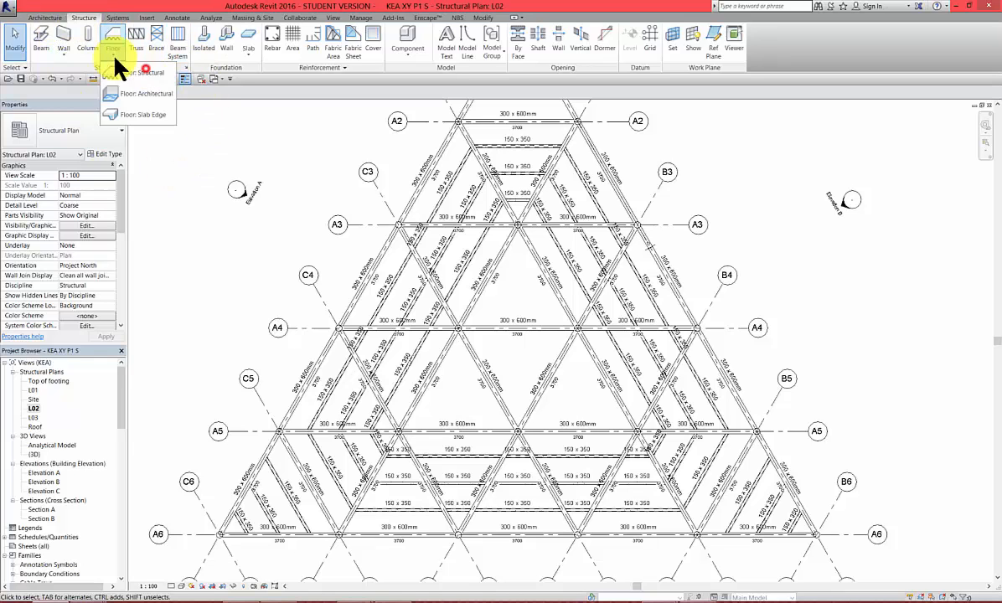
{"action": "left_click", "coordinate": [130, 108]}
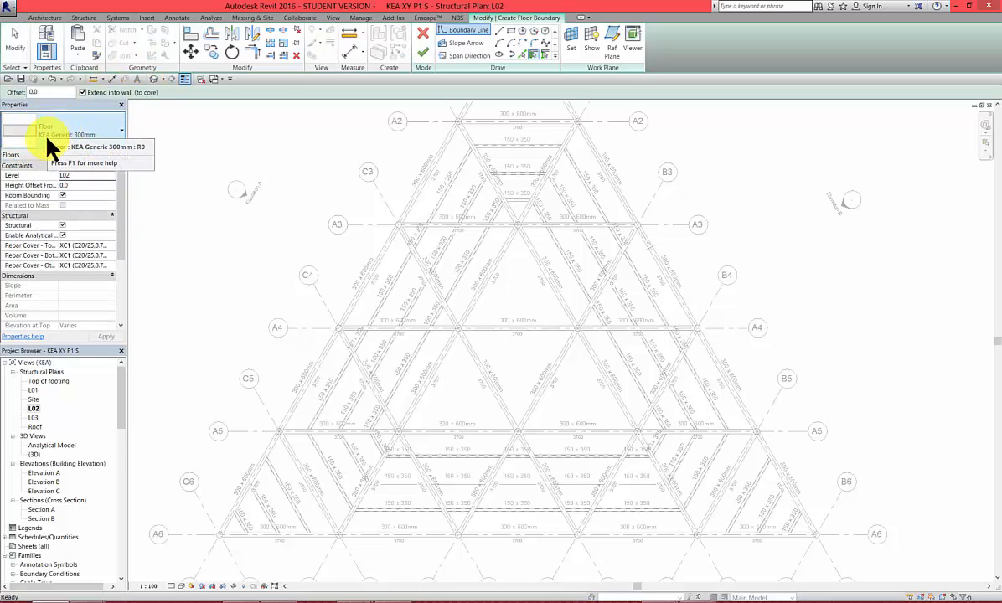
Step: Duplicate the KEA Generic 300mm floor type as KEA Generic 150mm
{"action": "left_click", "coordinate": [102, 154]}
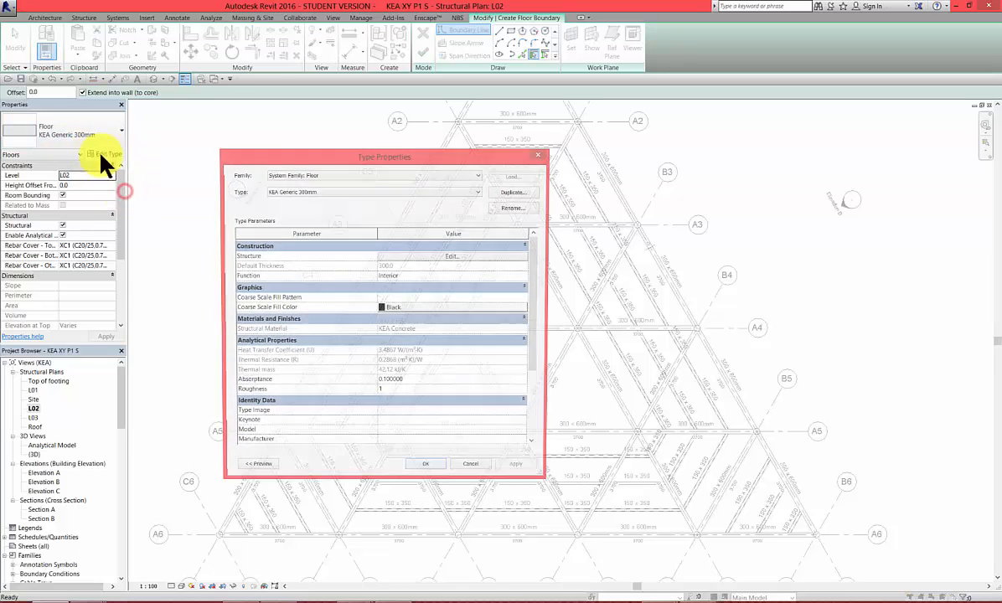
{"action": "left_click", "coordinate": [516, 194]}
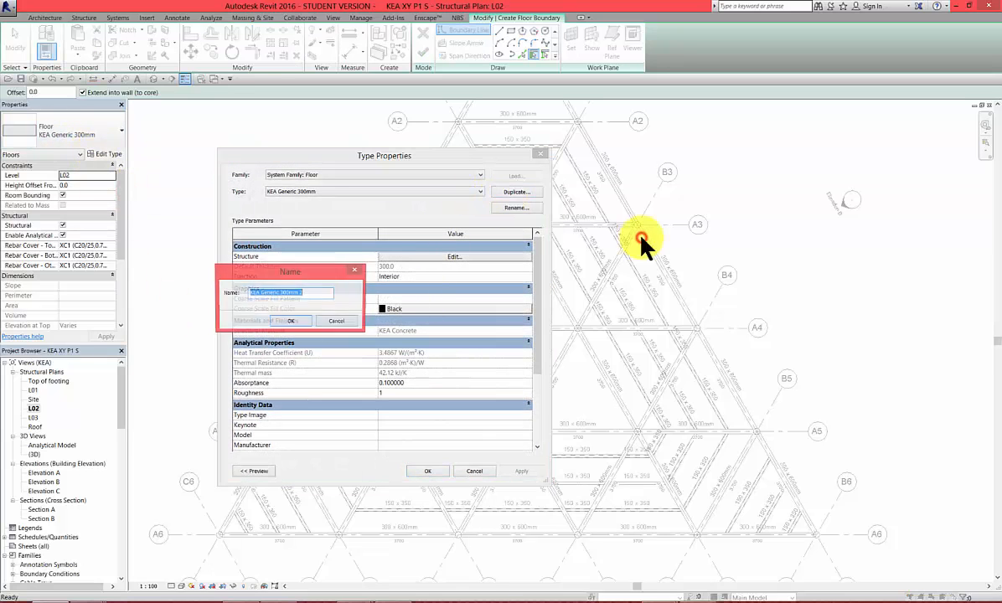
{"action": "left_click", "coordinate": [279, 292]}
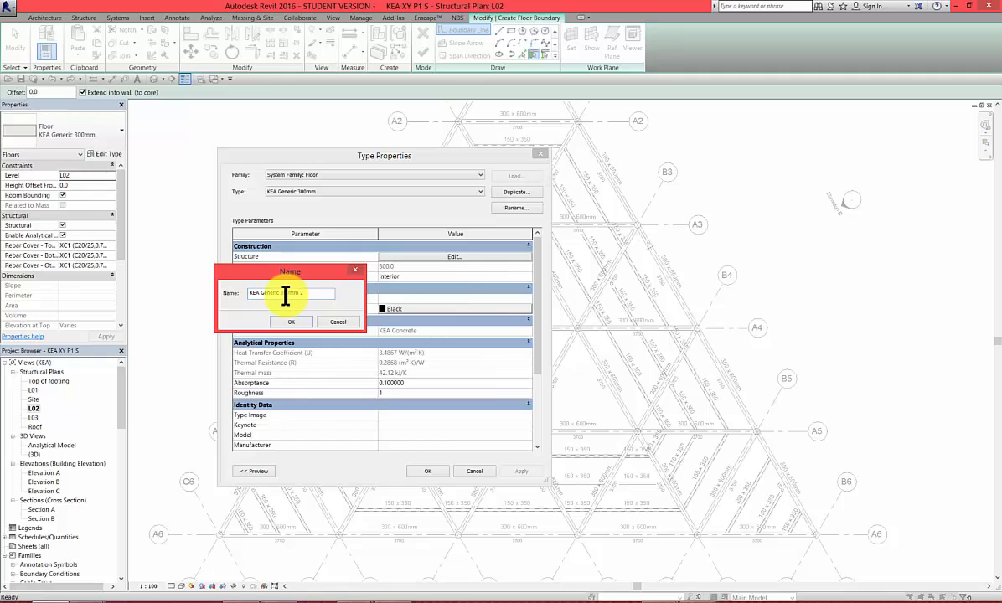
{"action": "left_click_drag", "start_coordinate": [283, 292], "coordinate": [290, 292]}
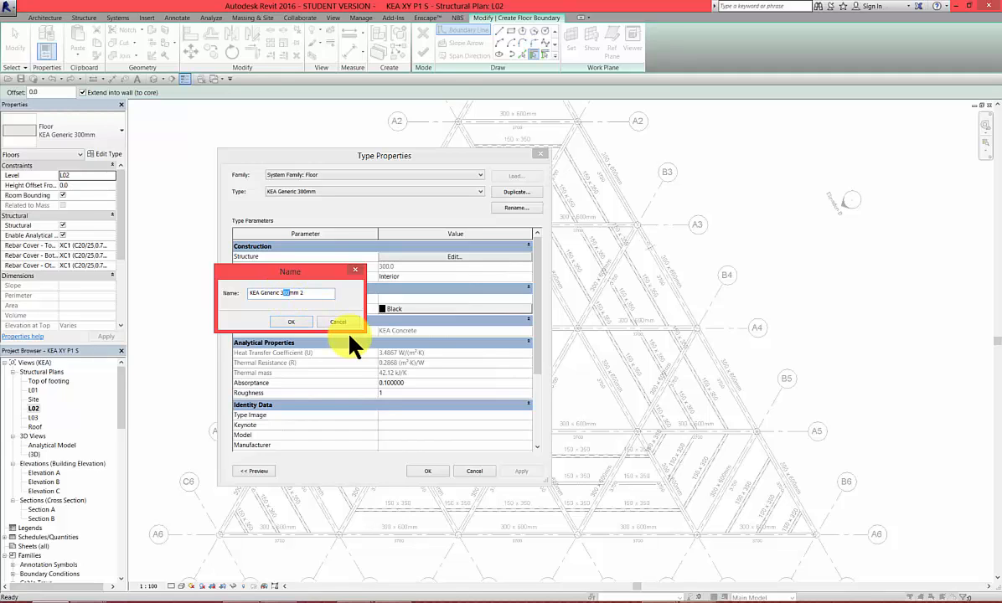
{"action": "type", "text": "150"}
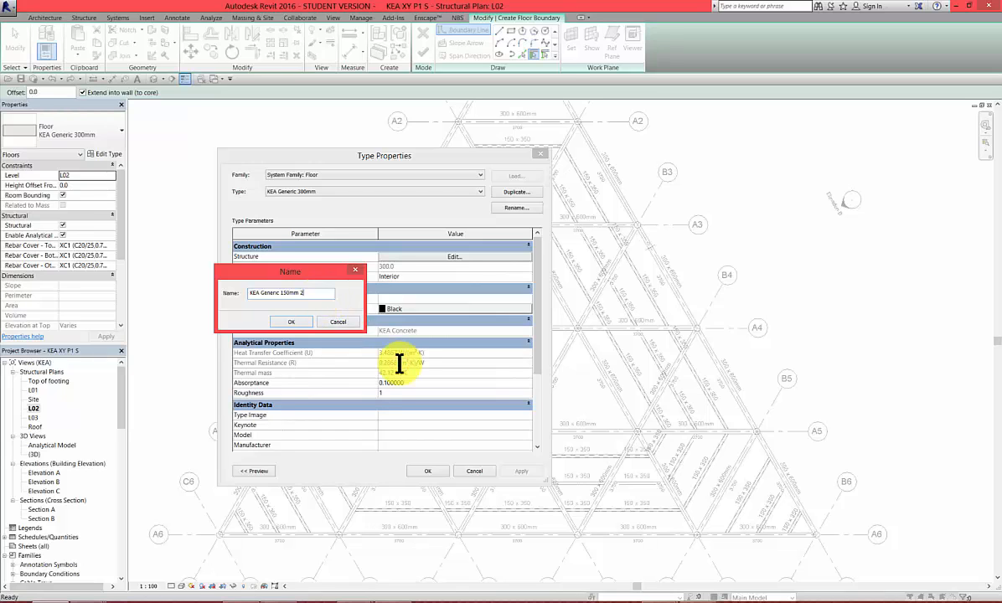
{"action": "left_click", "coordinate": [299, 325]}
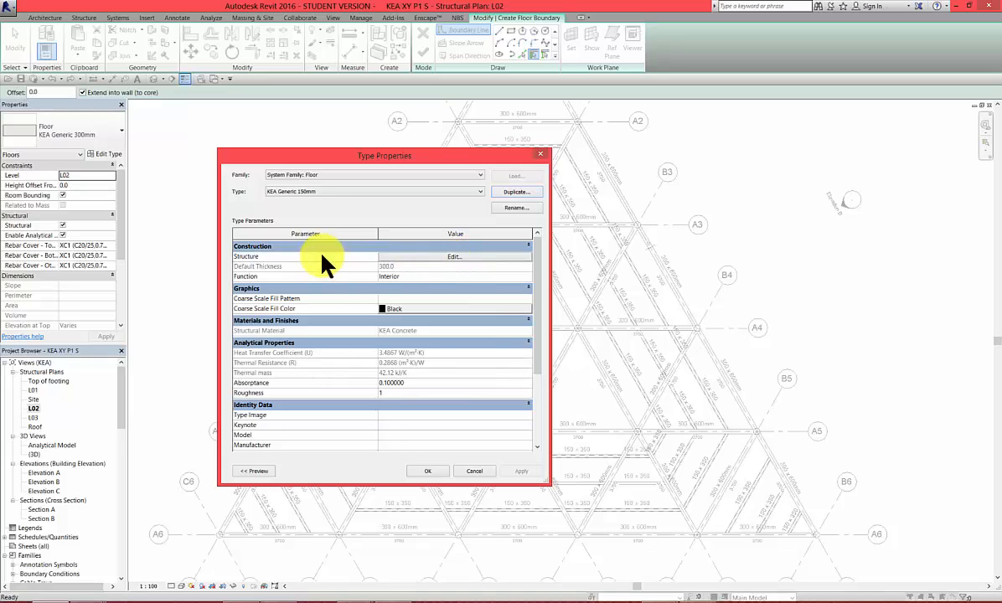
Step: Set the KEA Concrete structure layer of the new floor type to 150 mm thick and apply the type
{"action": "left_click", "coordinate": [410, 256]}
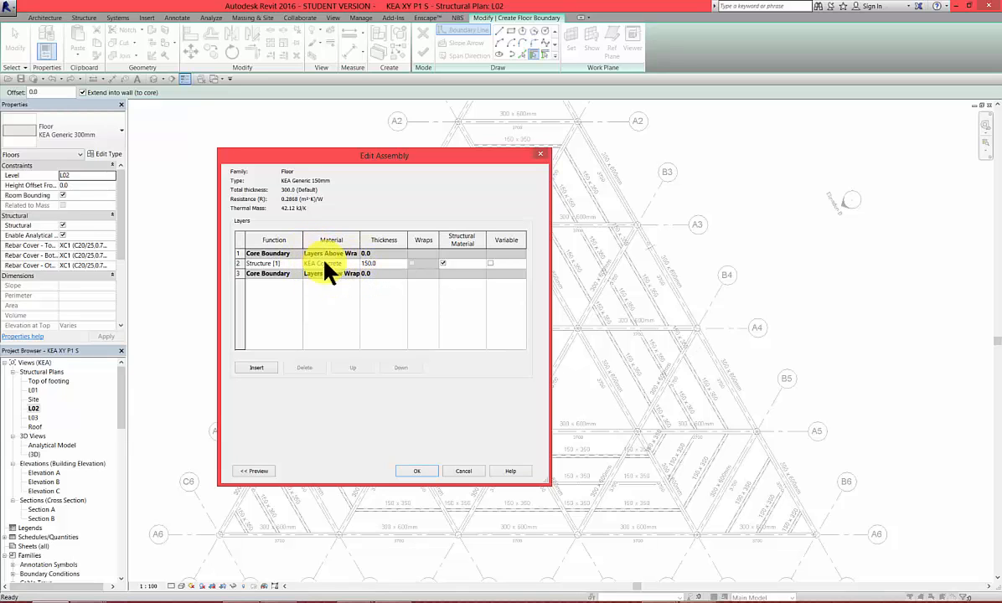
{"action": "left_click", "coordinate": [428, 469]}
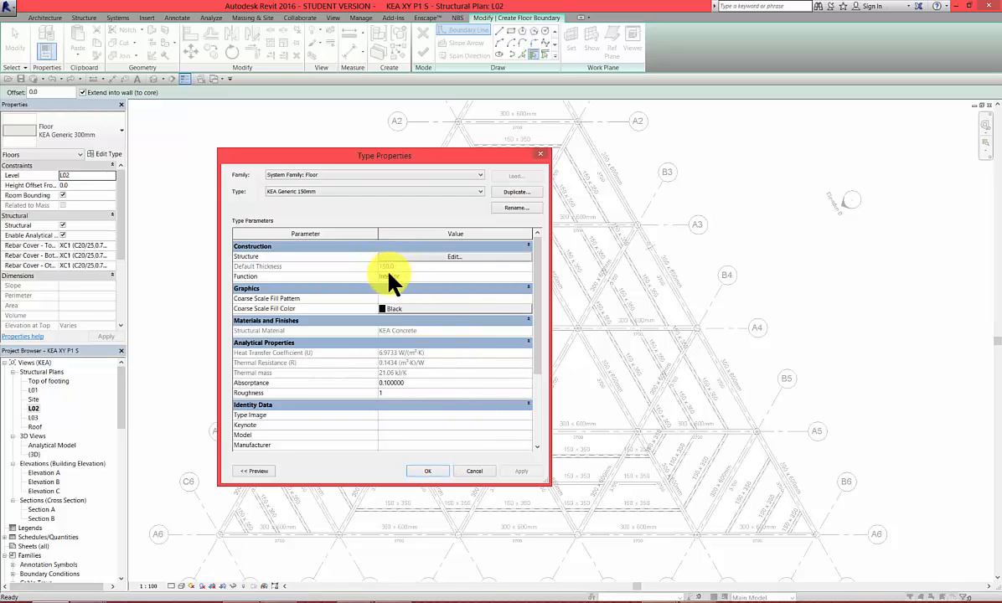
{"action": "left_click", "coordinate": [427, 471]}
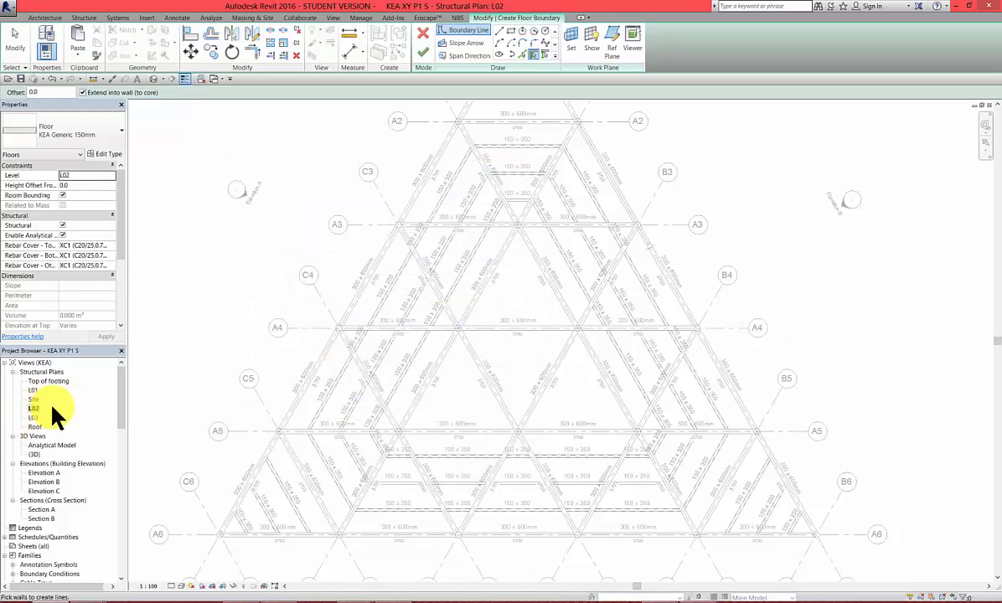
Step: Create floor boundary lines from one outer 300 x 600mm beam on each of the triangle's three sides
{"action": "left_click", "coordinate": [544, 53]}
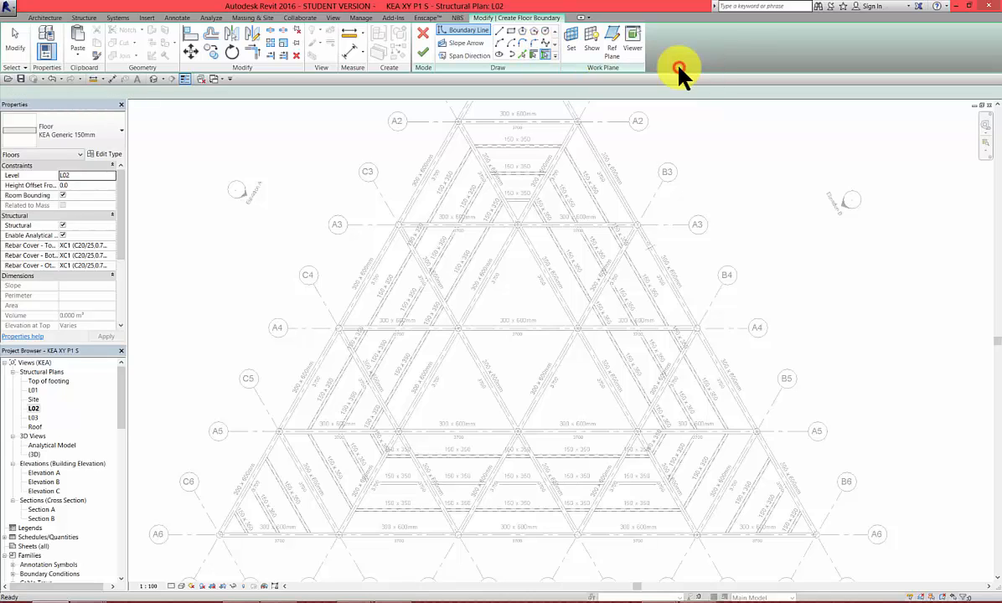
{"action": "left_click", "coordinate": [365, 296]}
{"action": "left_click", "coordinate": [670, 285]}
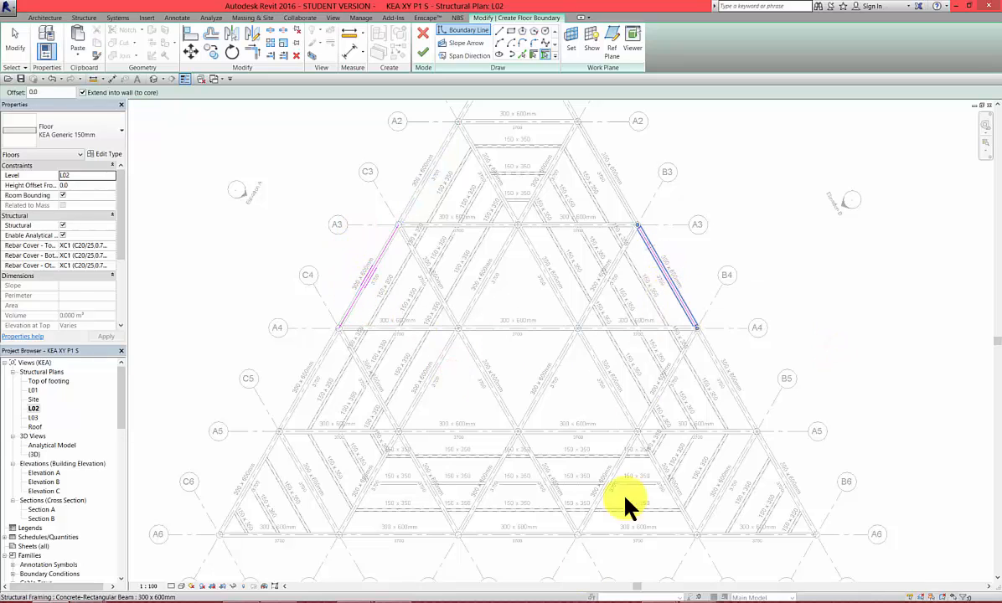
{"action": "left_click", "coordinate": [495, 534]}
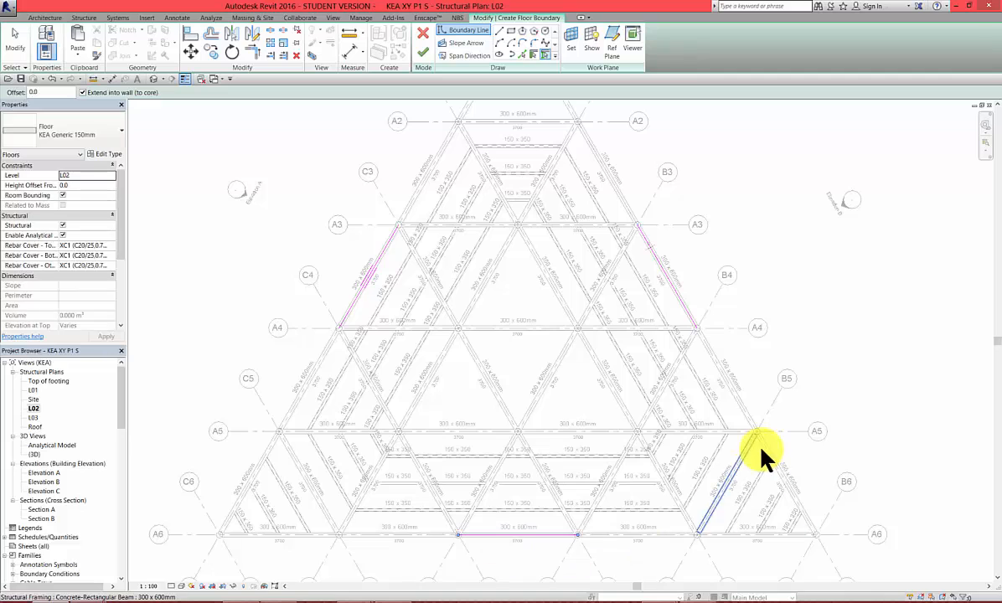
Step: Trim the three boundary lines to one another at the corners into a closed triangle and finish the L02 floor
{"action": "left_click", "coordinate": [253, 52]}
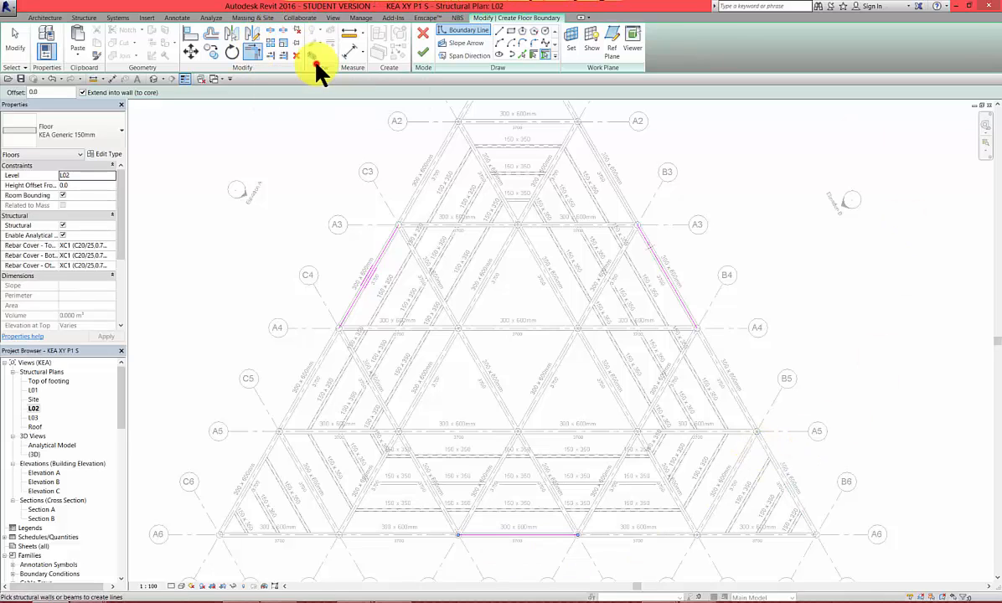
{"action": "left_click", "coordinate": [384, 261]}
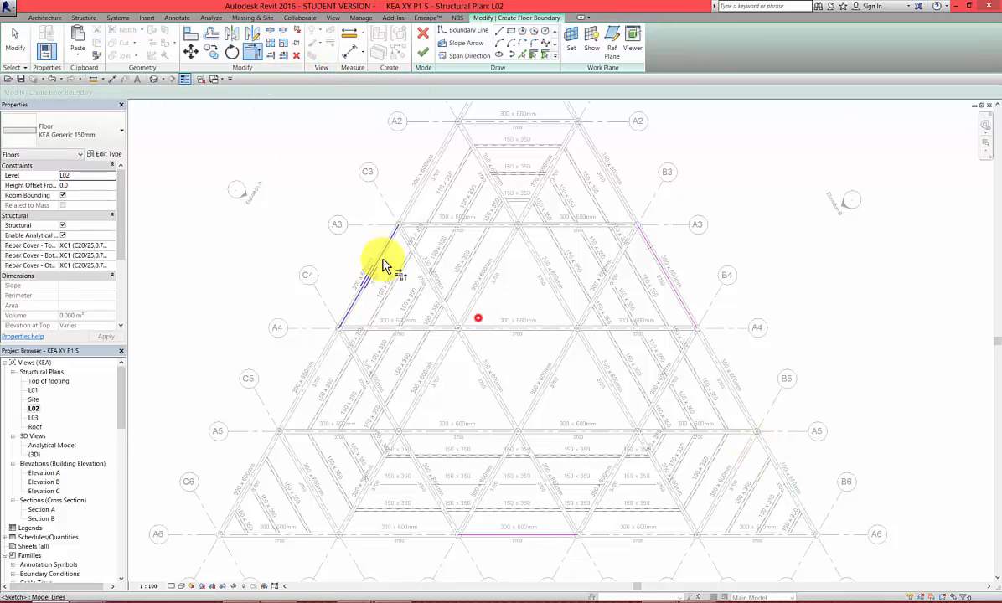
{"action": "left_click", "coordinate": [494, 536]}
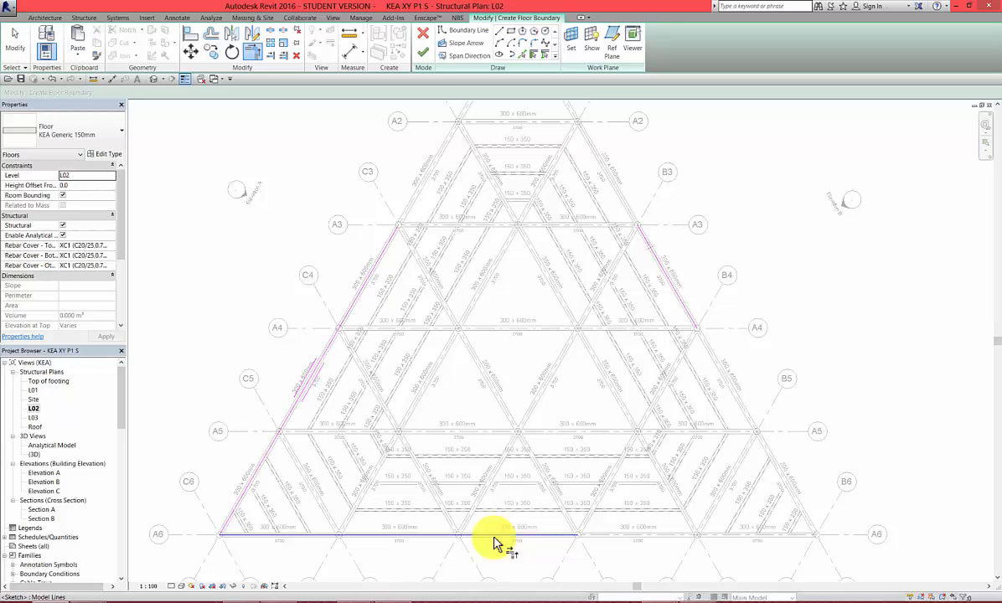
{"action": "left_click", "coordinate": [674, 289]}
{"action": "left_click", "coordinate": [564, 536]}
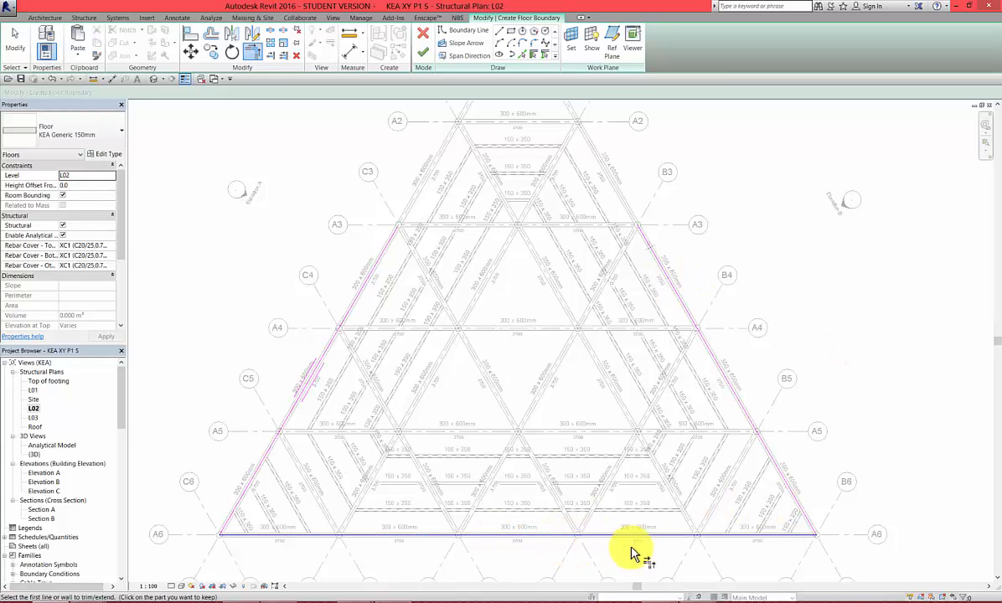
{"action": "scroll", "coordinate": [394, 289], "scroll_direction": "down", "scroll_amount": 2}
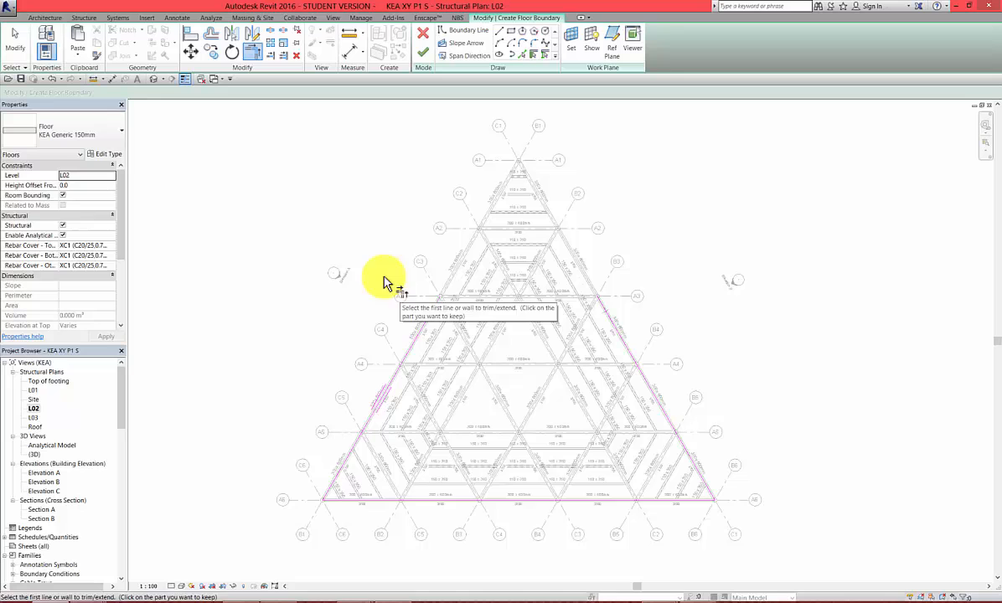
{"action": "left_click", "coordinate": [423, 327]}
{"action": "left_click", "coordinate": [611, 320]}
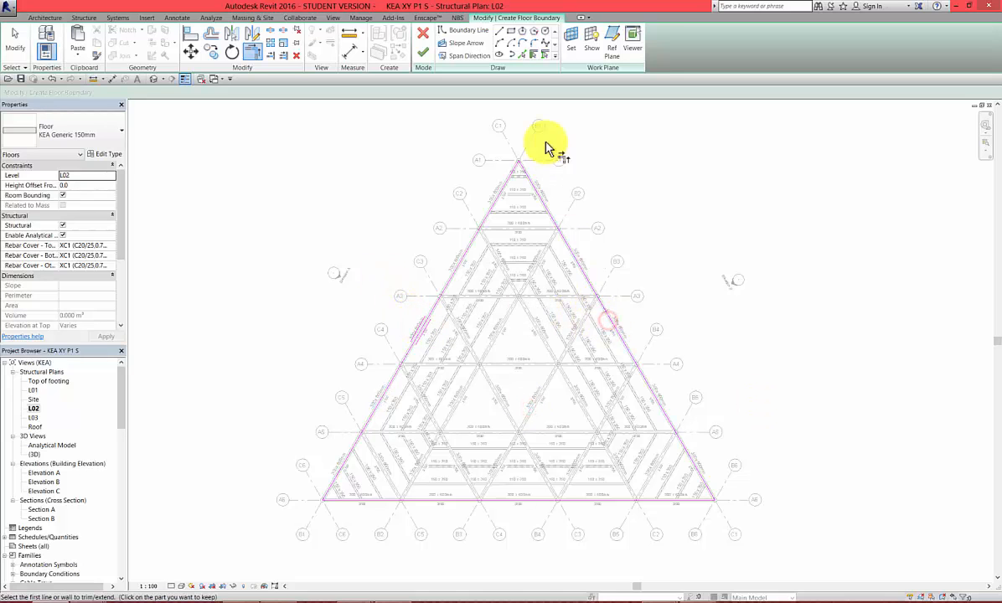
{"action": "scroll", "coordinate": [513, 168], "scroll_direction": "up", "scroll_amount": 5}
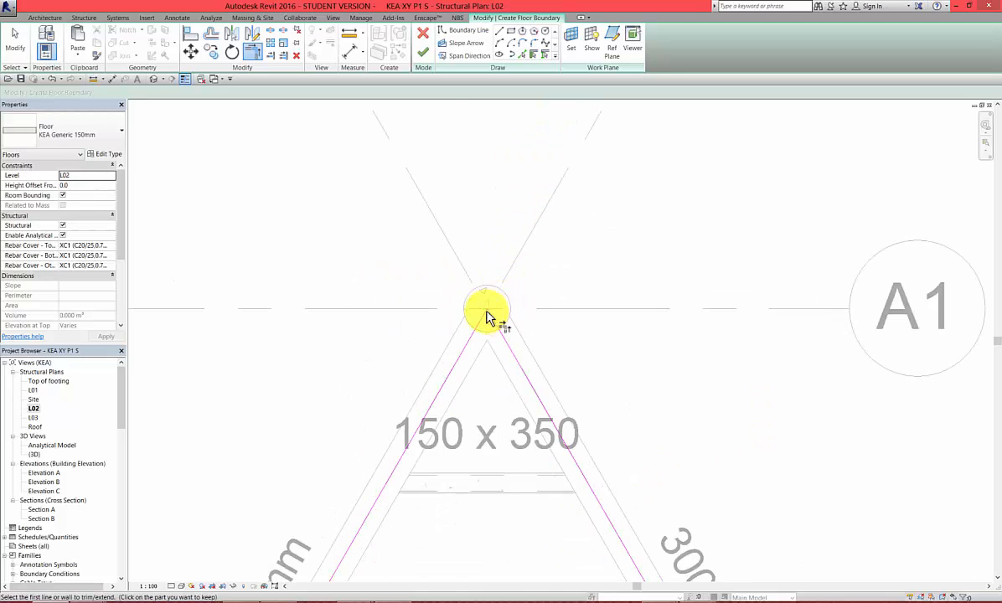
{"action": "scroll", "coordinate": [494, 297], "scroll_direction": "down", "scroll_amount": 6}
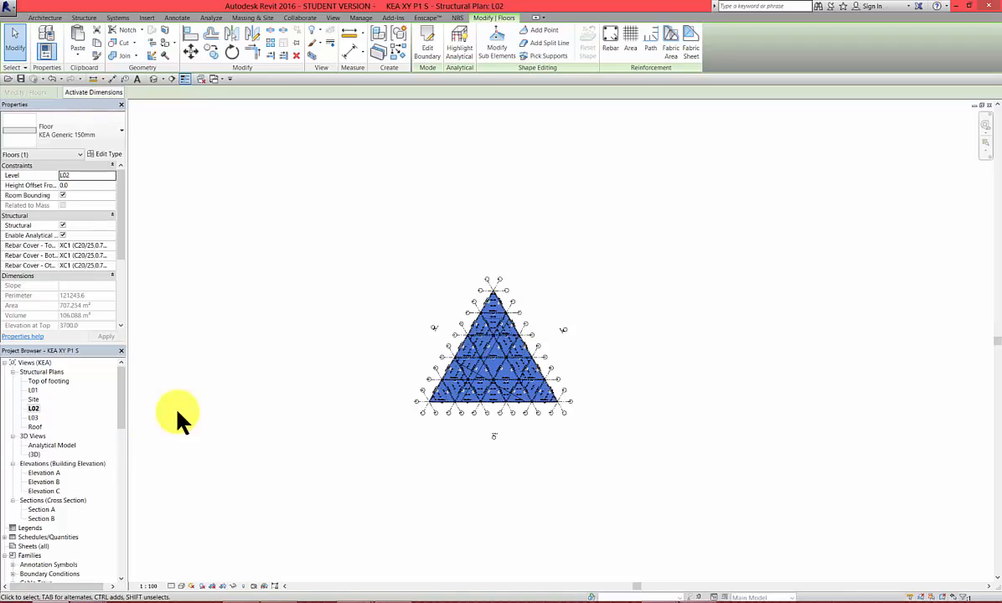
Step: Paste a copy of the L02 floor onto level L03, aligned to the selected level
{"action": "left_click", "coordinate": [81, 53]}
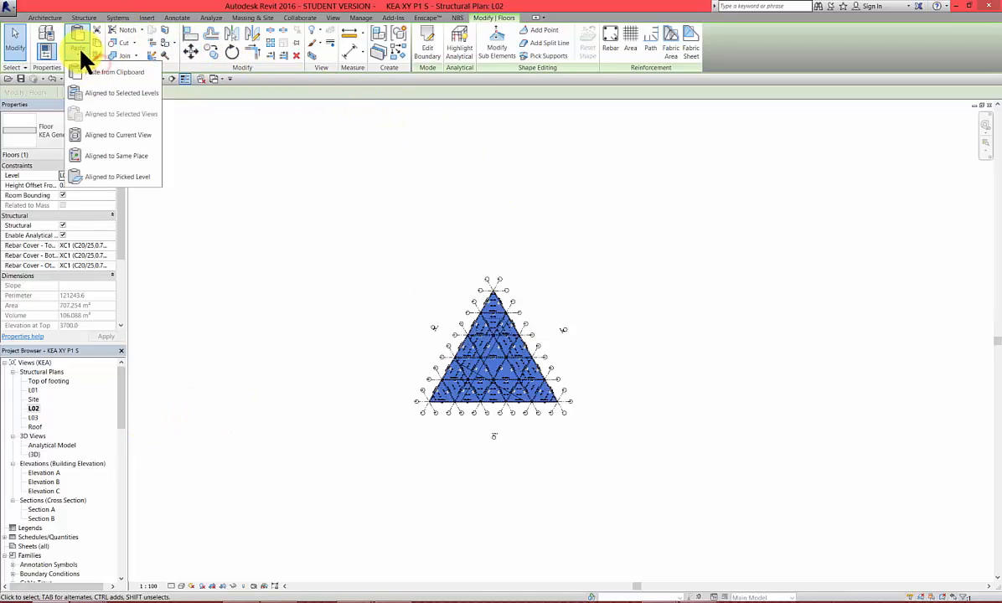
{"action": "left_click", "coordinate": [121, 94]}
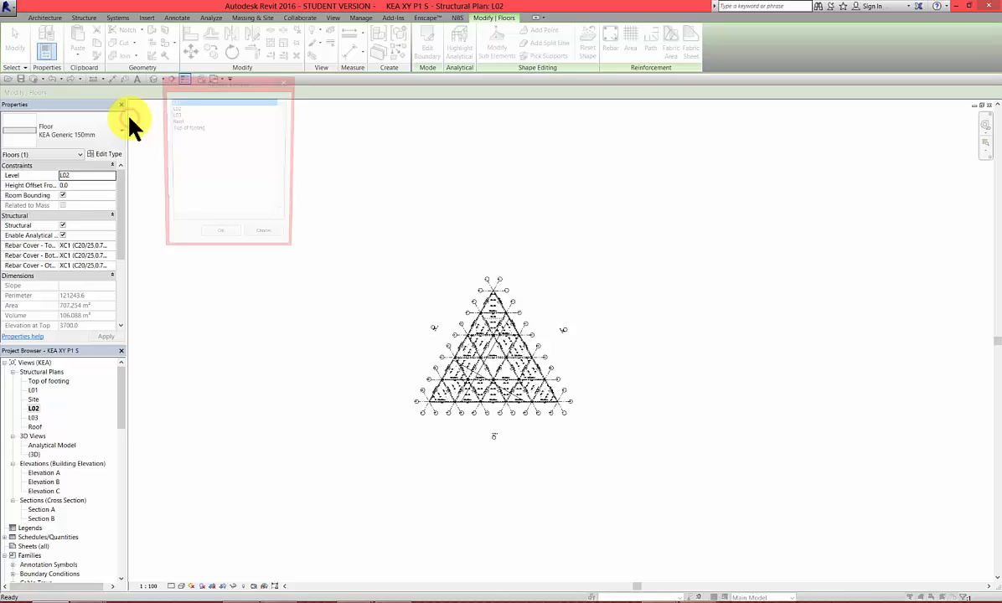
{"action": "left_click", "coordinate": [177, 114]}
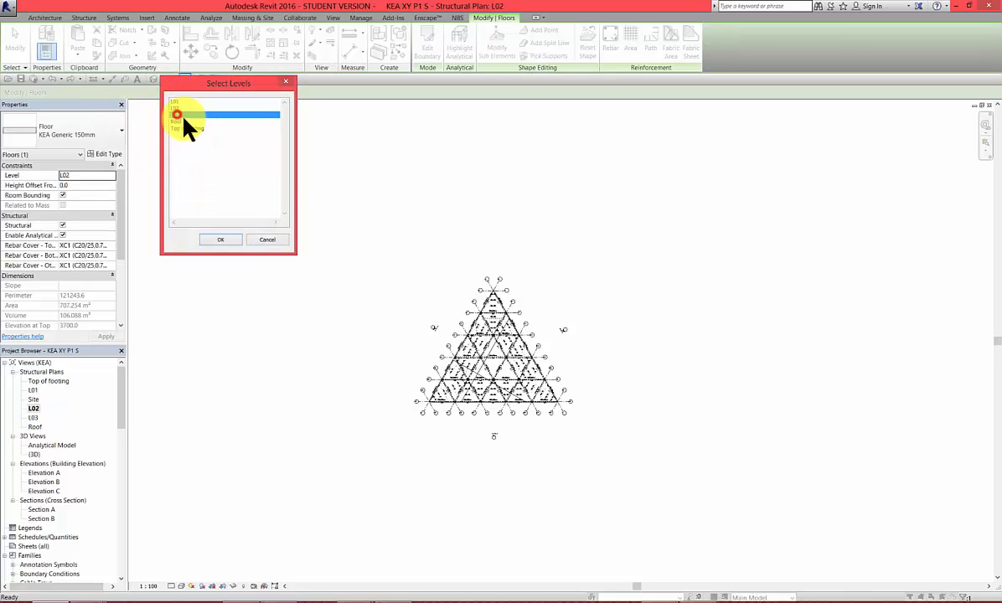
{"action": "left_click", "coordinate": [223, 240]}
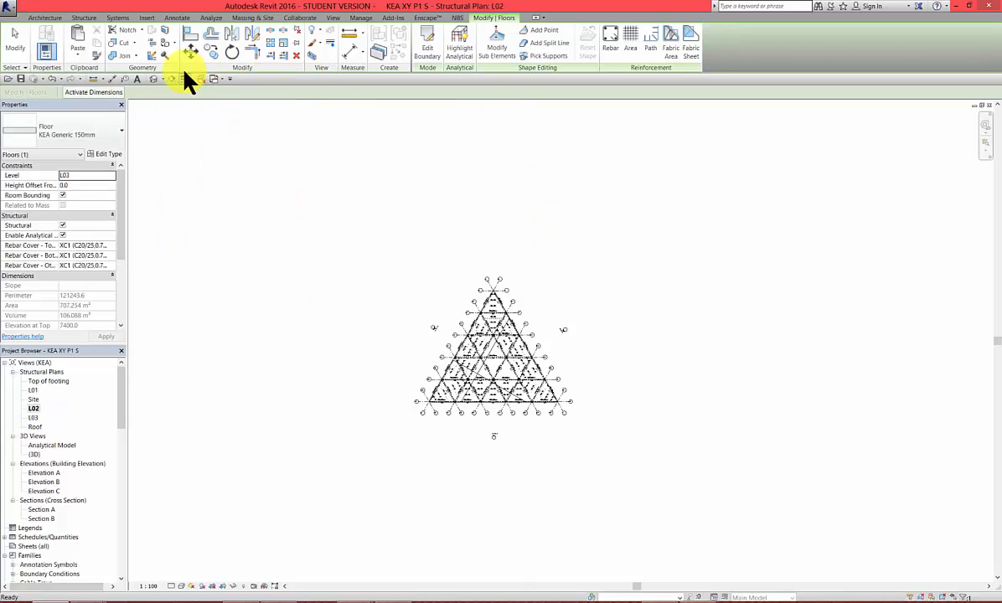
Step: Examine the floors and joists from below in 3D and check the structural material of a 150 x 350 pan joist
{"action": "left_click", "coordinate": [154, 78]}
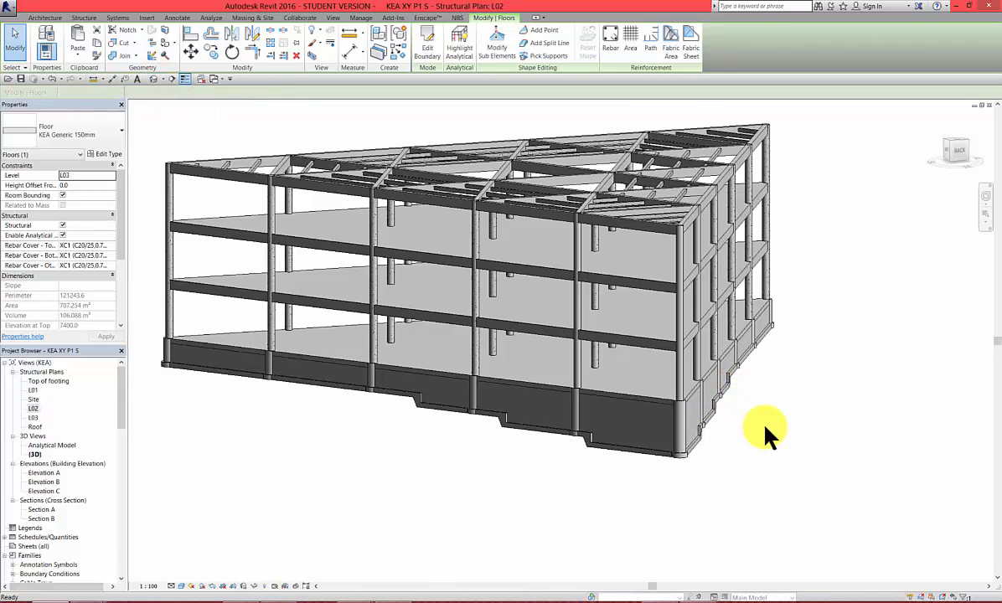
{"action": "middle_click_drag", "start_coordinate": [805, 474], "coordinate": [797, 380], "text": "shift"}
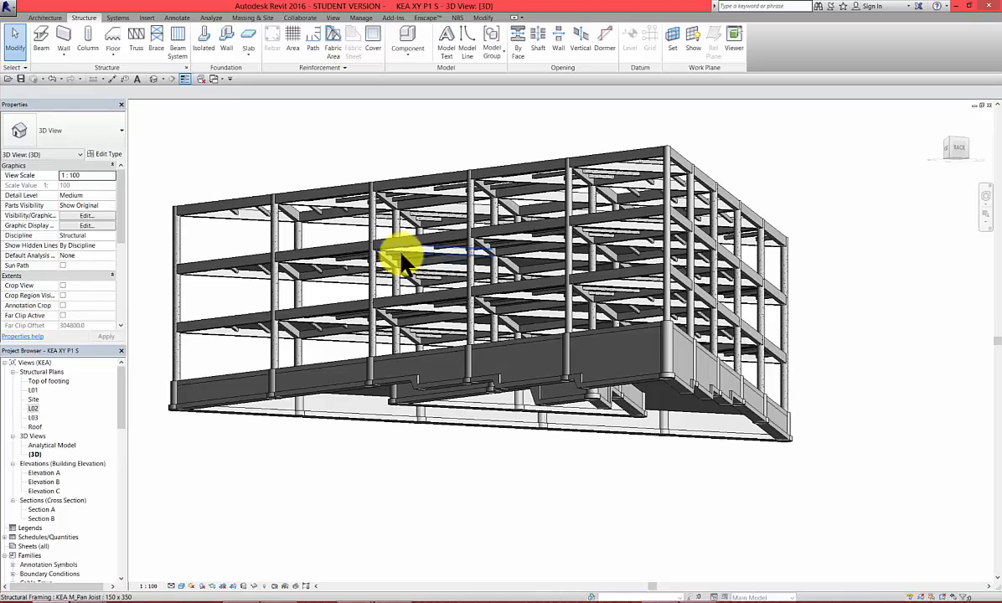
{"action": "scroll", "coordinate": [404, 256], "scroll_direction": "up", "scroll_amount": 5}
{"action": "middle_click_drag", "start_coordinate": [398, 279], "coordinate": [385, 253], "text": "shift"}
{"action": "scroll", "coordinate": [239, 297], "scroll_direction": "up", "scroll_amount": 5}
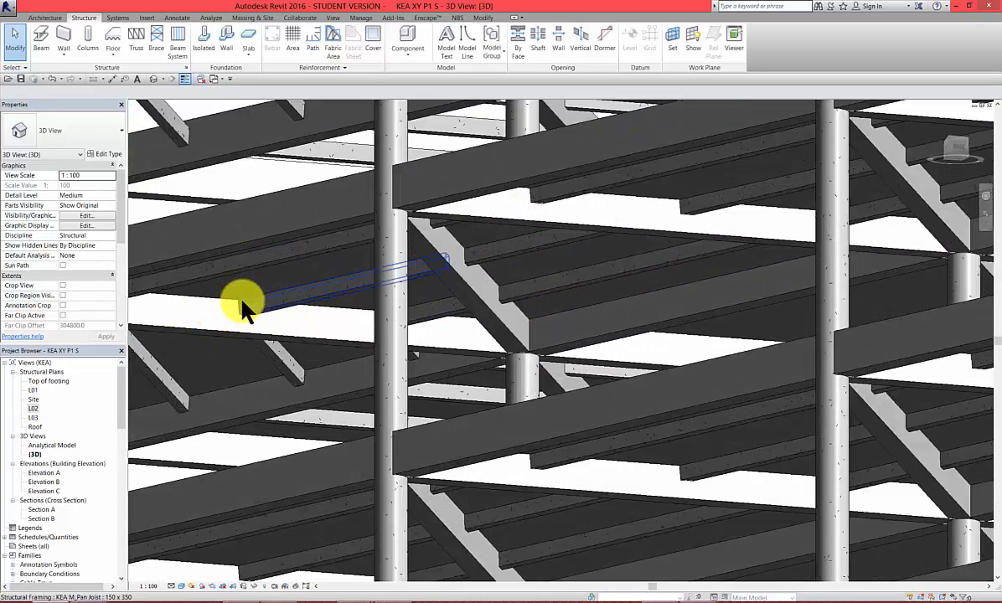
{"action": "scroll", "coordinate": [262, 327], "scroll_direction": "up", "scroll_amount": 3}
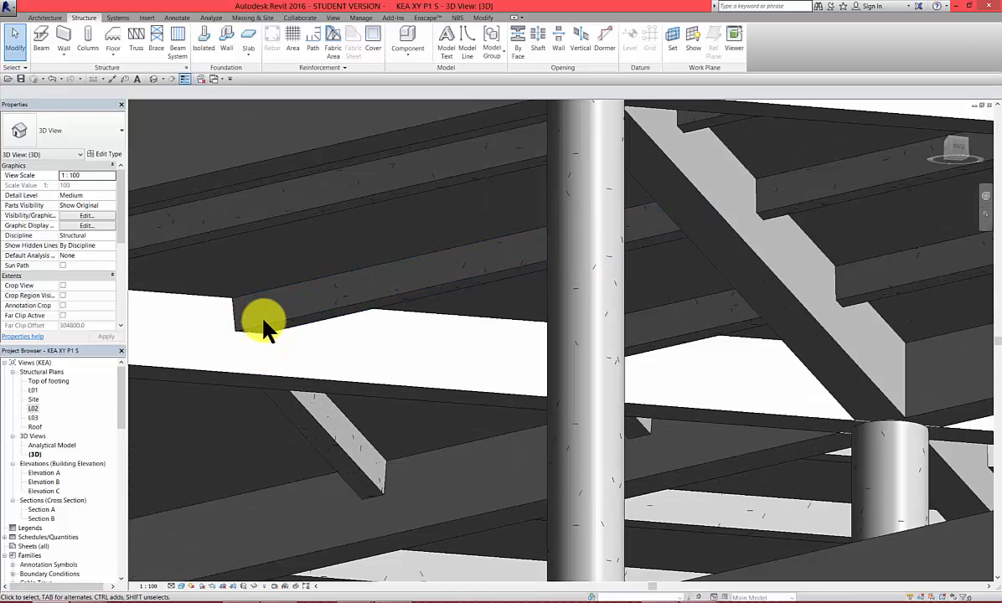
{"action": "left_click", "coordinate": [272, 323]}
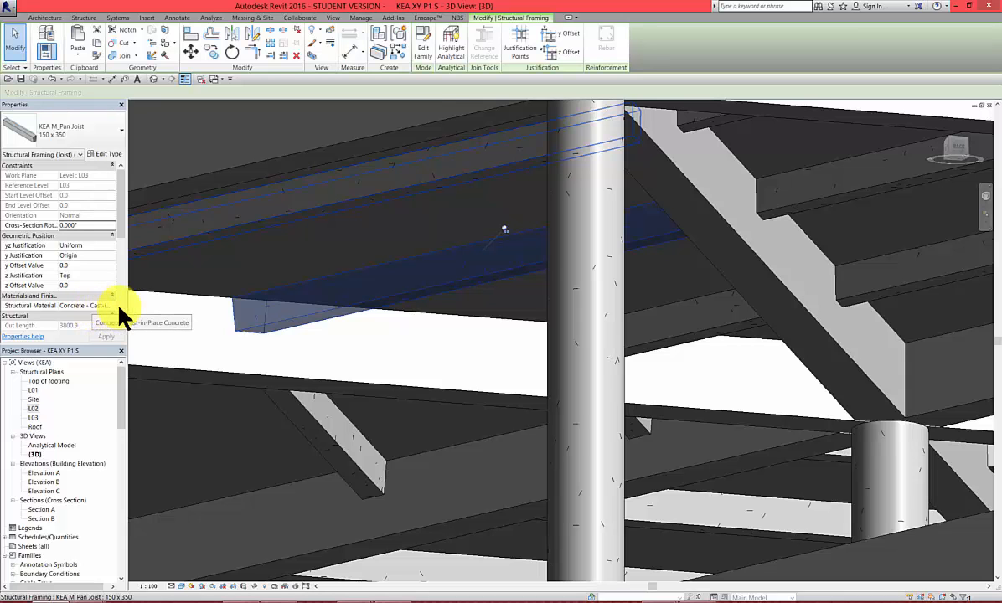
{"action": "scroll", "coordinate": [385, 293], "scroll_direction": "down", "scroll_amount": 3}
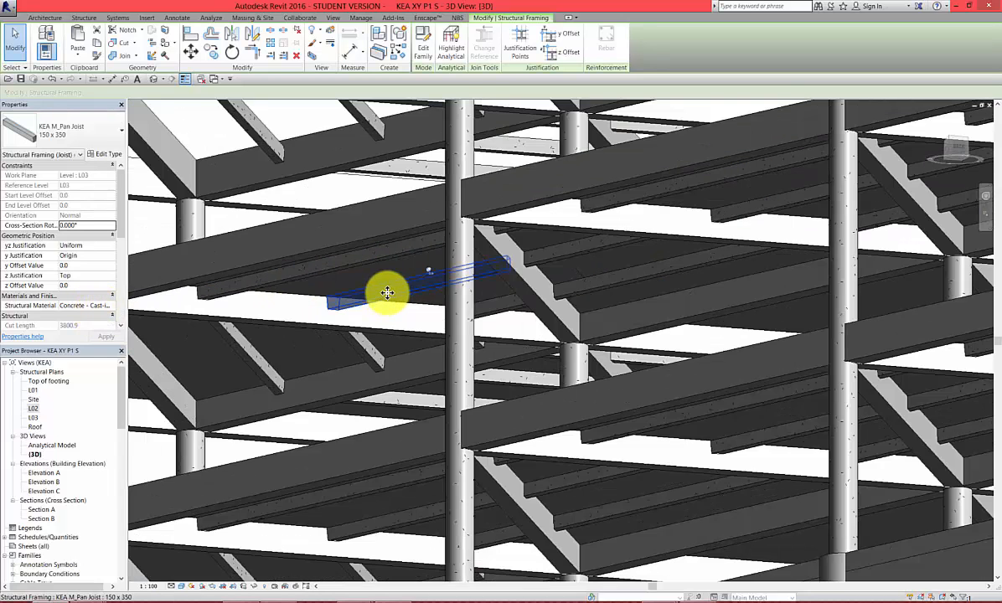
{"action": "scroll", "coordinate": [390, 292], "scroll_direction": "down", "scroll_amount": 3}
{"action": "middle_click_drag", "start_coordinate": [498, 383], "coordinate": [425, 358], "text": "shift"}
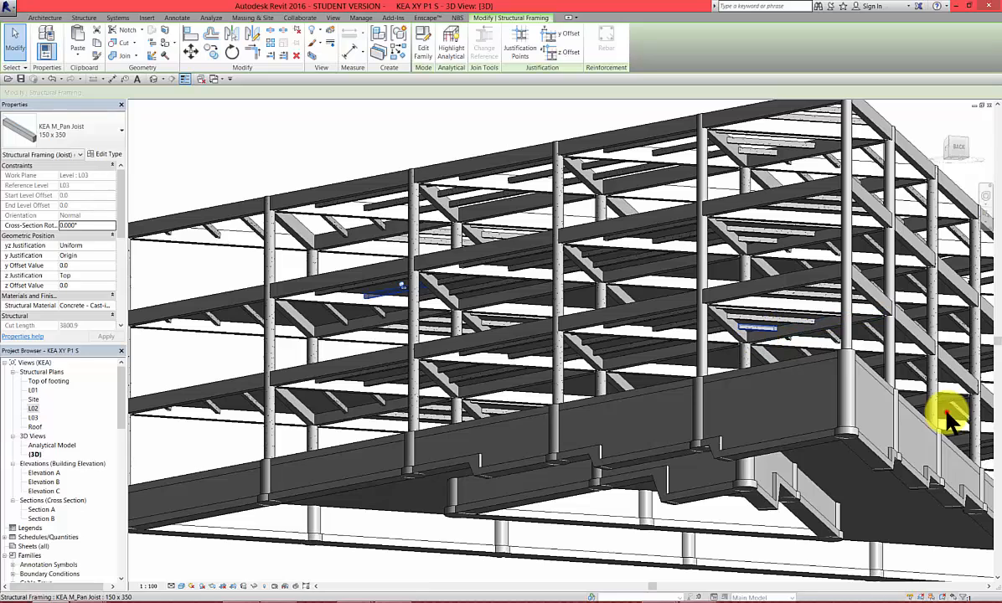
Step: Set the structural material of all 150 x 350 pan joists visible in the 3D view to KEA Concrete
{"action": "right_click", "coordinate": [761, 335]}
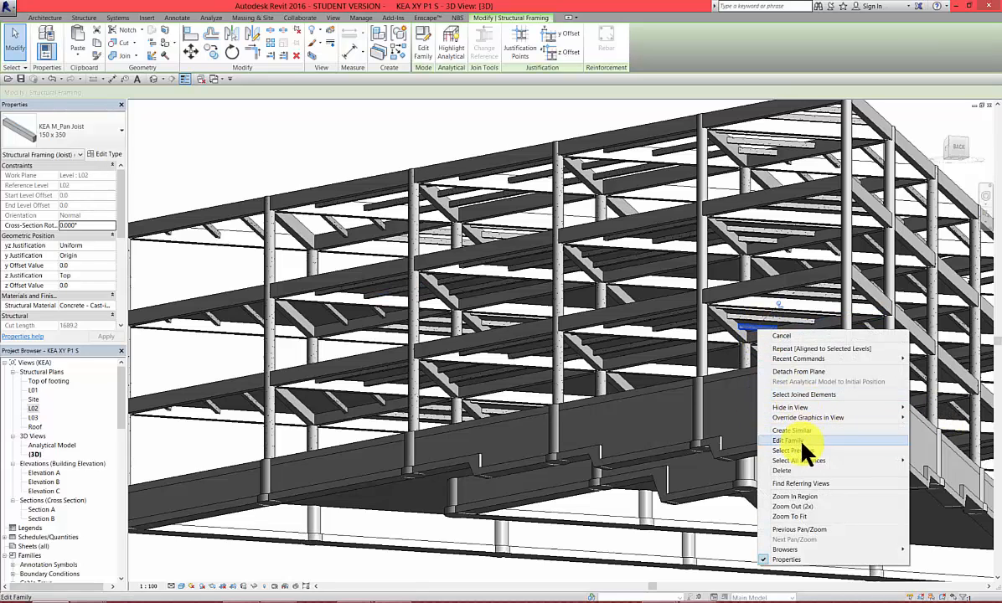
{"action": "mouse_move", "coordinate": [802, 461]}
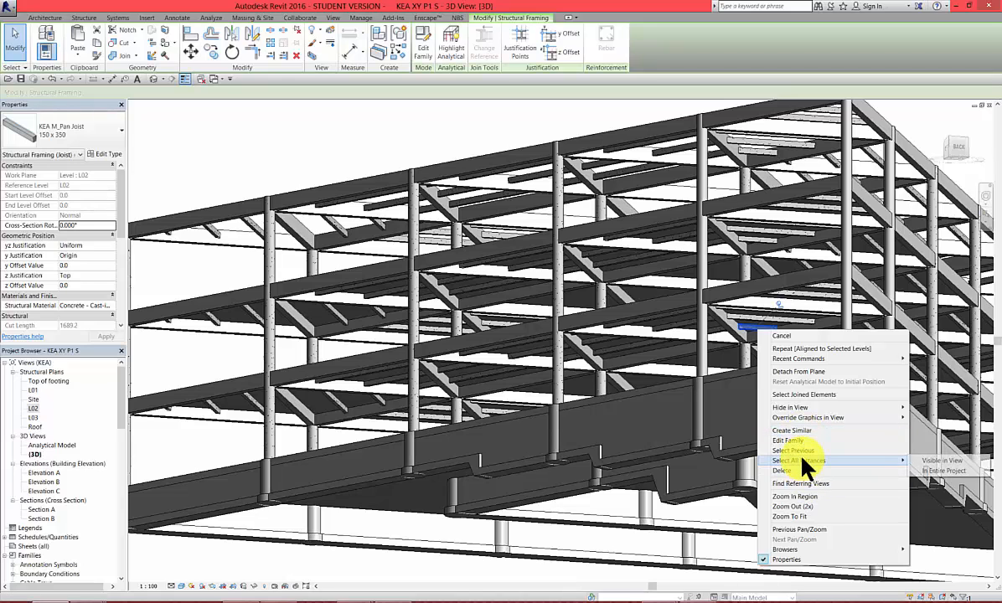
{"action": "left_click", "coordinate": [936, 463]}
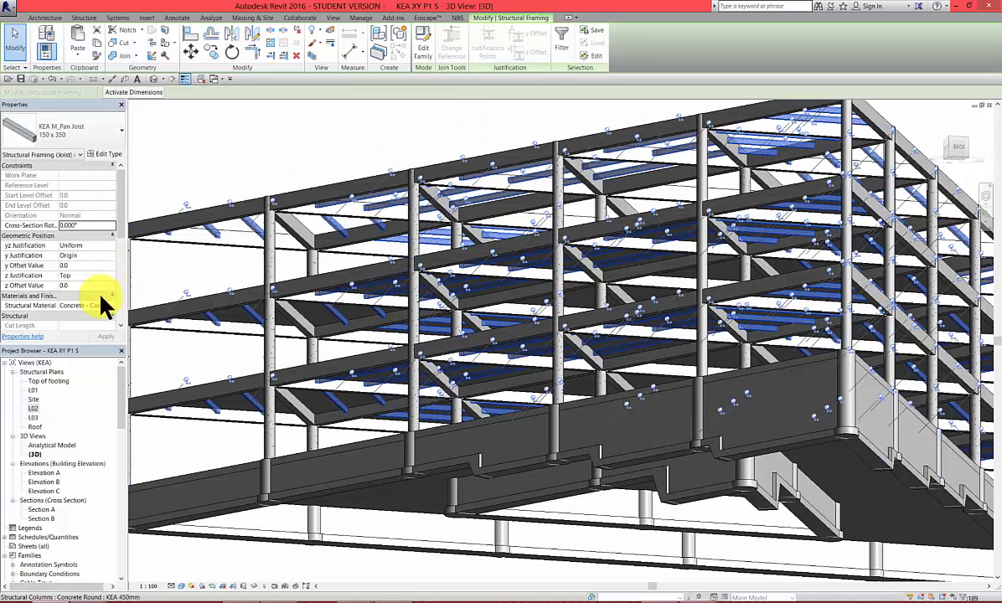
{"action": "left_click", "coordinate": [103, 382]}
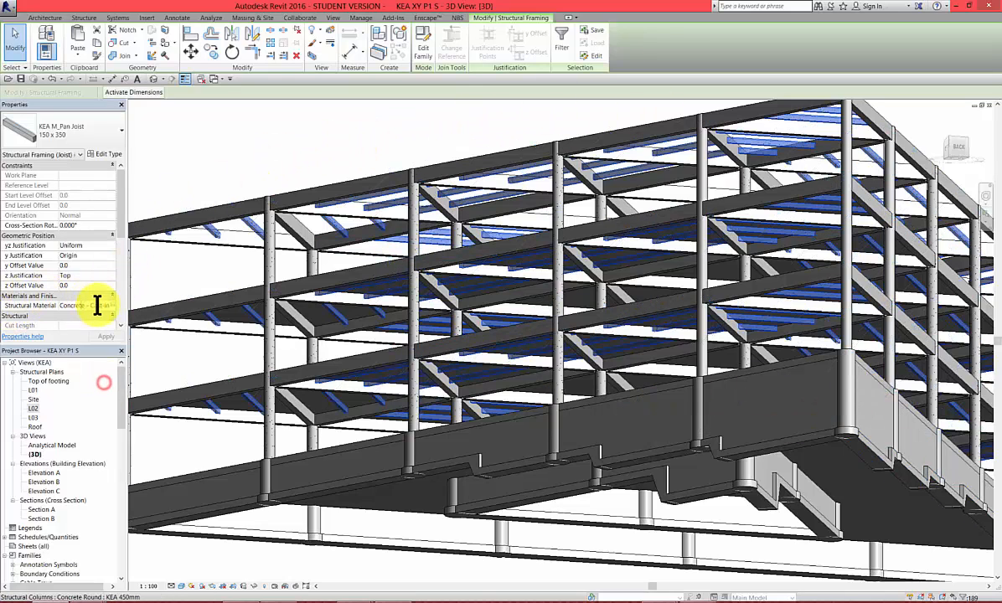
{"action": "left_click", "coordinate": [112, 305]}
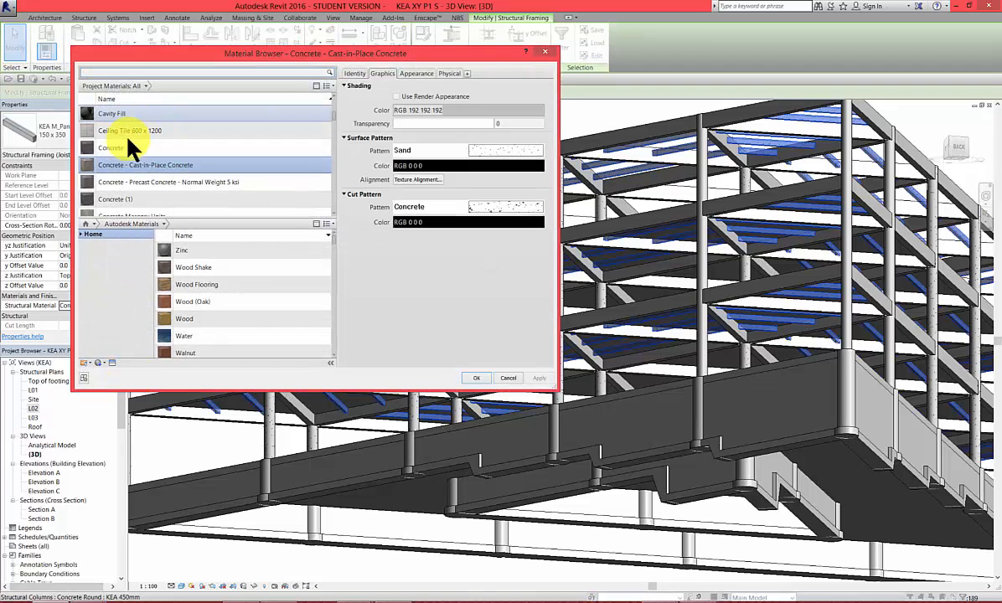
{"action": "left_click", "coordinate": [105, 72]}
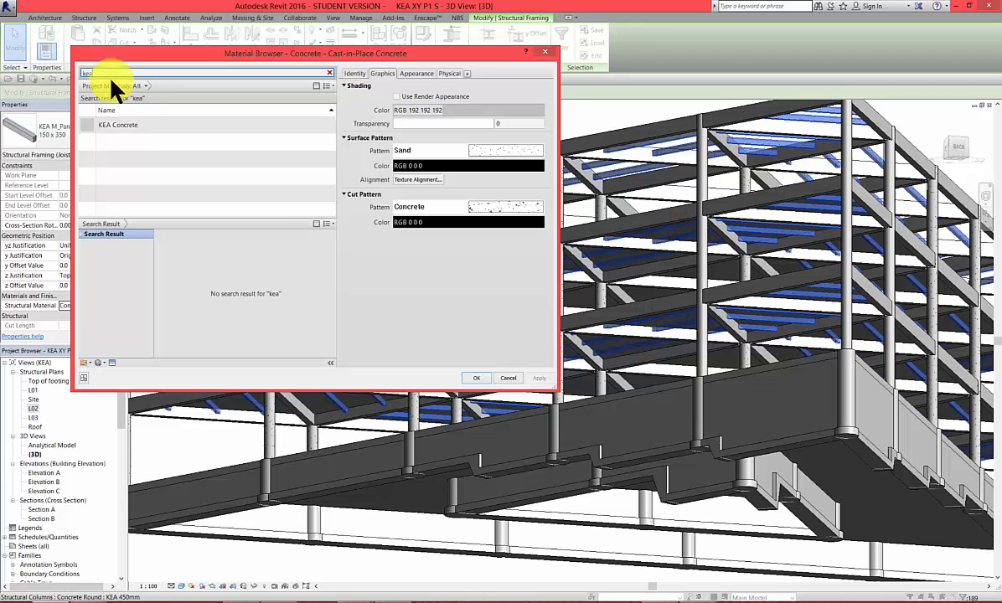
{"action": "left_click", "coordinate": [156, 150]}
{"action": "left_click", "coordinate": [480, 378]}
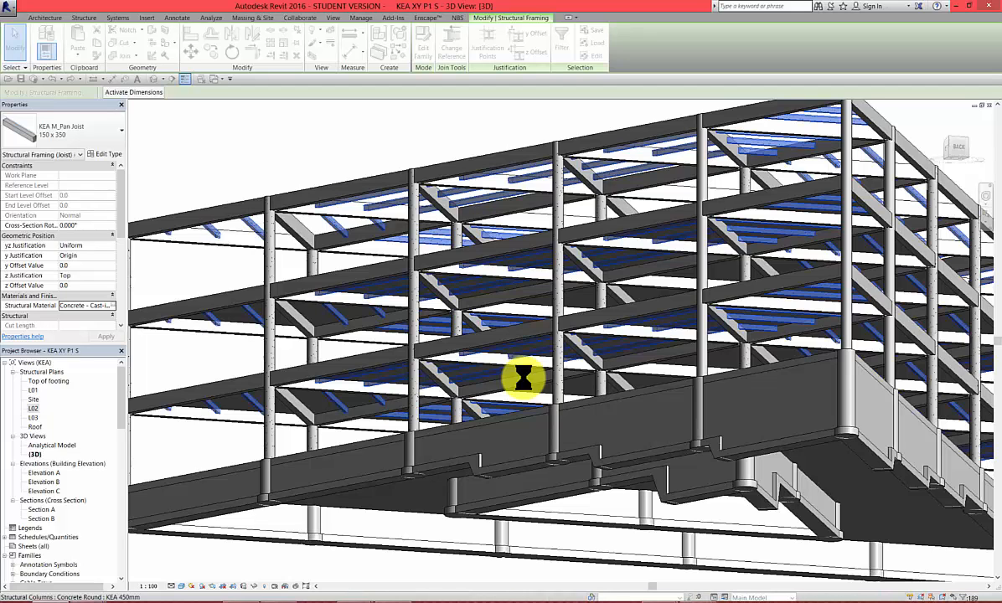
{"action": "scroll", "coordinate": [398, 144], "scroll_direction": "down", "scroll_amount": 3}
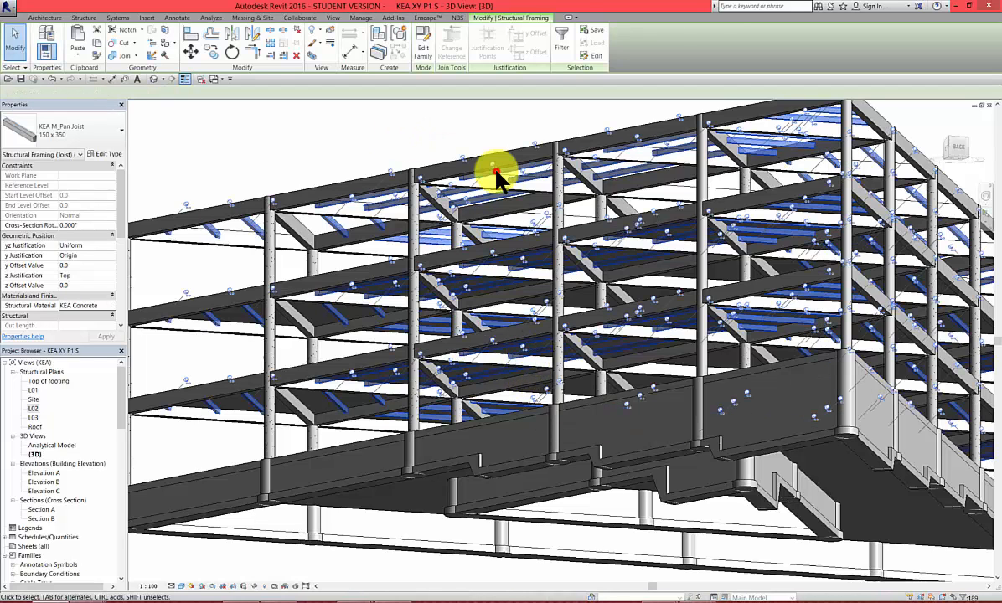
{"action": "left_click", "coordinate": [403, 143]}
Step: Review the whole structure in 3D and open the L01 structural plan
{"action": "scroll", "coordinate": [441, 253], "scroll_direction": "down", "scroll_amount": 4}
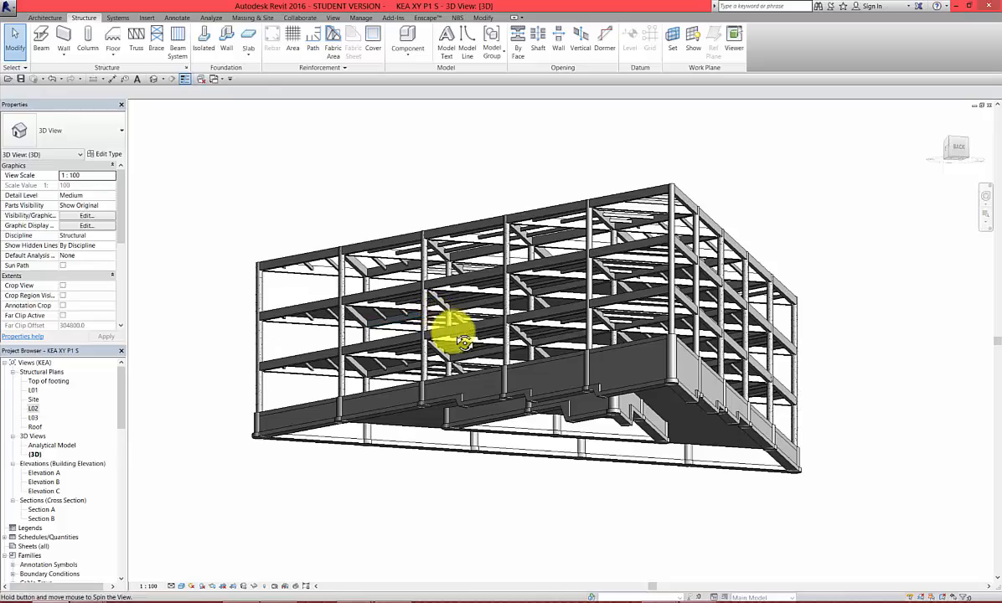
{"action": "middle_click_drag", "start_coordinate": [452, 331], "coordinate": [419, 435], "text": "shift"}
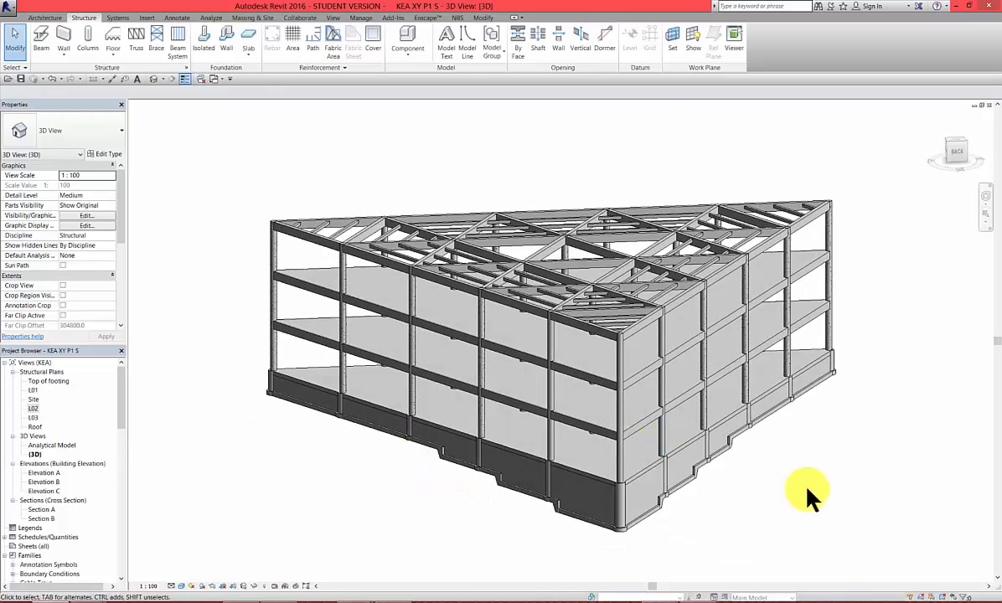
{"action": "middle_click_drag", "start_coordinate": [796, 473], "coordinate": [770, 515], "text": "shift"}
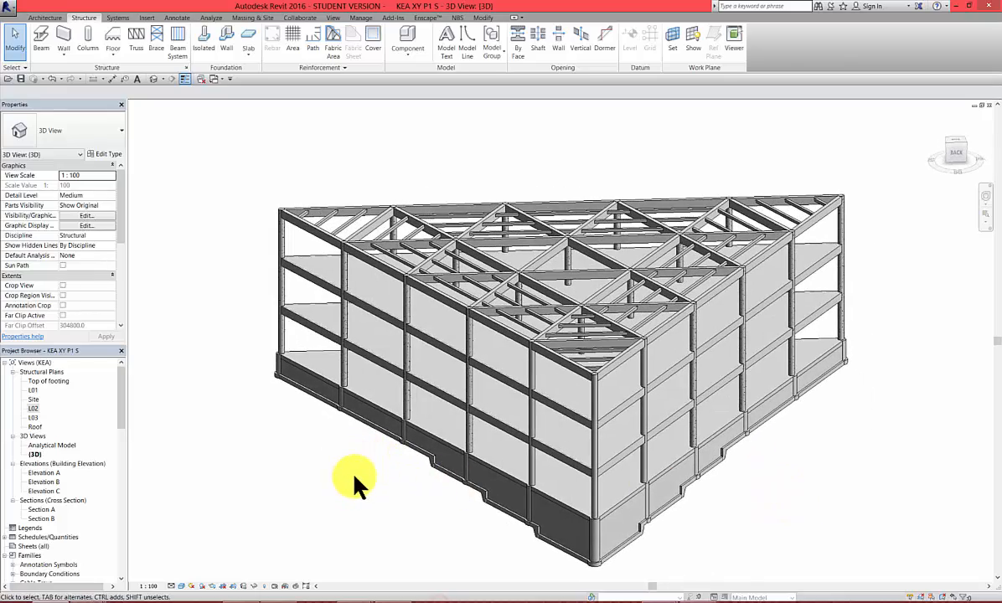
{"action": "mouse_move", "coordinate": [414, 441]}
{"action": "middle_mouse_down", "text": "shift"}
{"action": "mouse_move", "coordinate": [474, 243]}
{"action": "mouse_move", "coordinate": [476, 461]}
{"action": "mouse_move", "coordinate": [463, 492]}
{"action": "mouse_move", "coordinate": [454, 485]}
{"action": "mouse_move", "coordinate": [458, 306]}
{"action": "mouse_move", "coordinate": [425, 458]}
{"action": "mouse_move", "coordinate": [405, 452]}
{"action": "middle_mouse_up", "text": "shift"}
{"action": "double_click", "coordinate": [33, 389]}
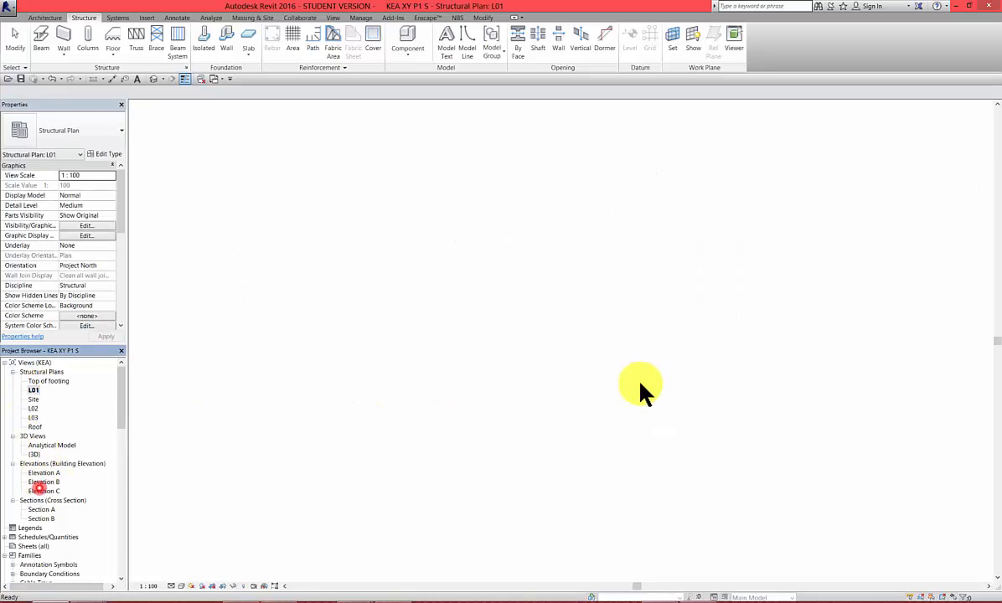
{"action": "scroll", "coordinate": [640, 398], "scroll_direction": "down", "scroll_amount": 5}
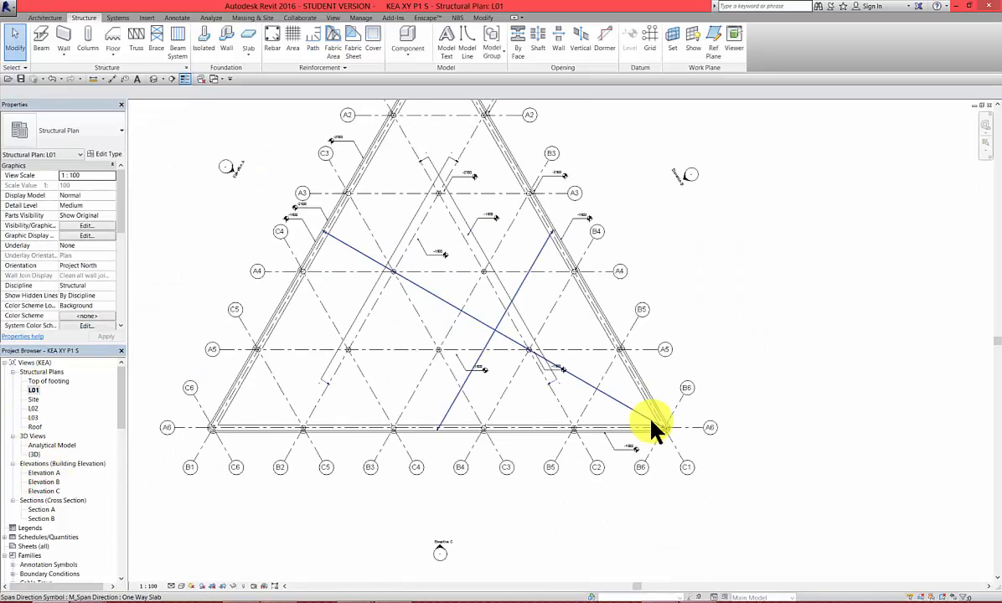
{"action": "scroll", "coordinate": [452, 281], "scroll_direction": "up", "scroll_amount": 3}
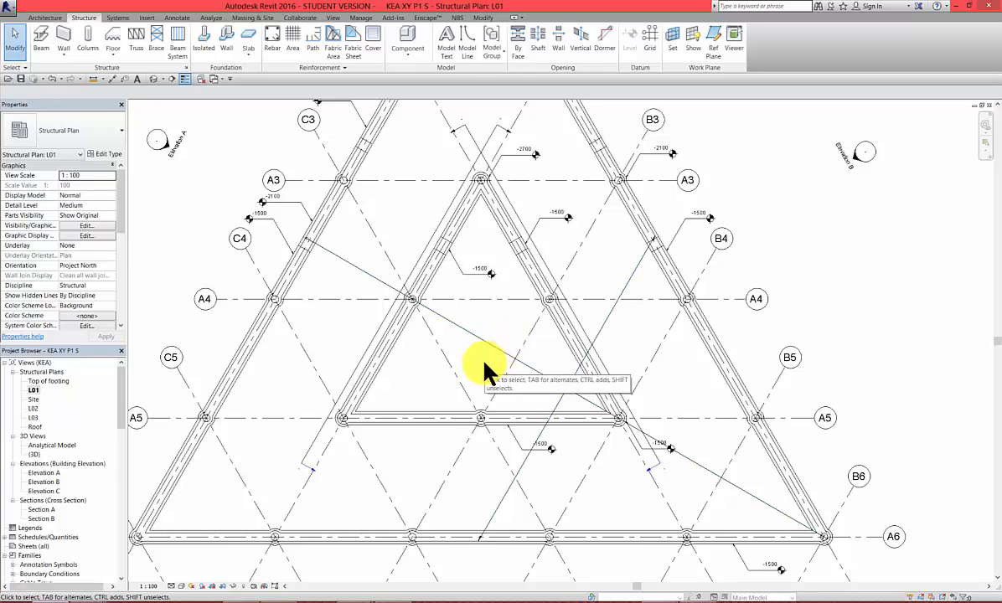
Step: Examine the model categories, especially the structural ones, in the visibility/graphic overrides of the L01 structural plan
{"action": "key", "text": "v"}
{"action": "key", "text": "v"}
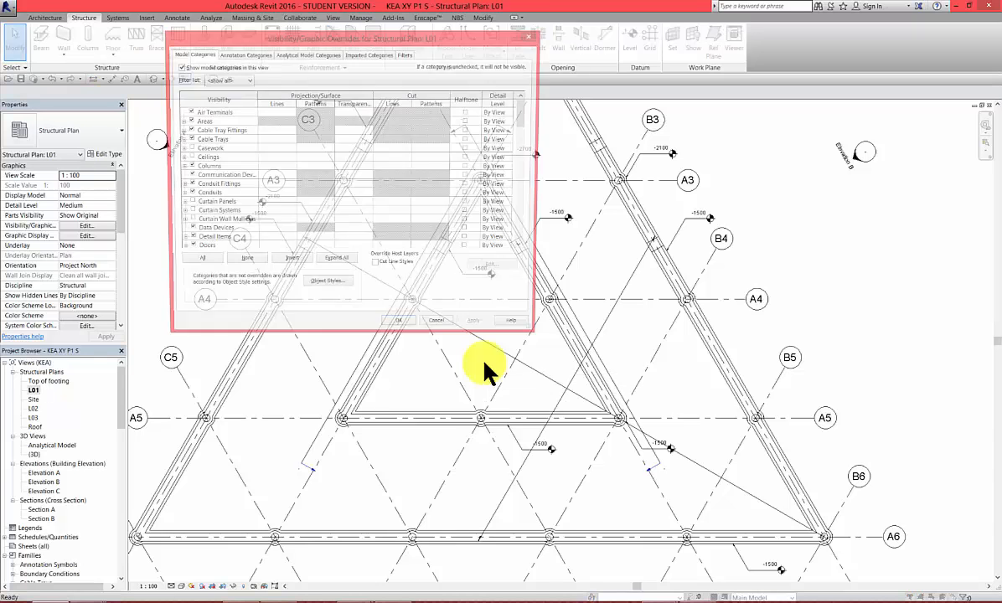
{"action": "left_click_drag", "start_coordinate": [355, 39], "coordinate": [294, 175]}
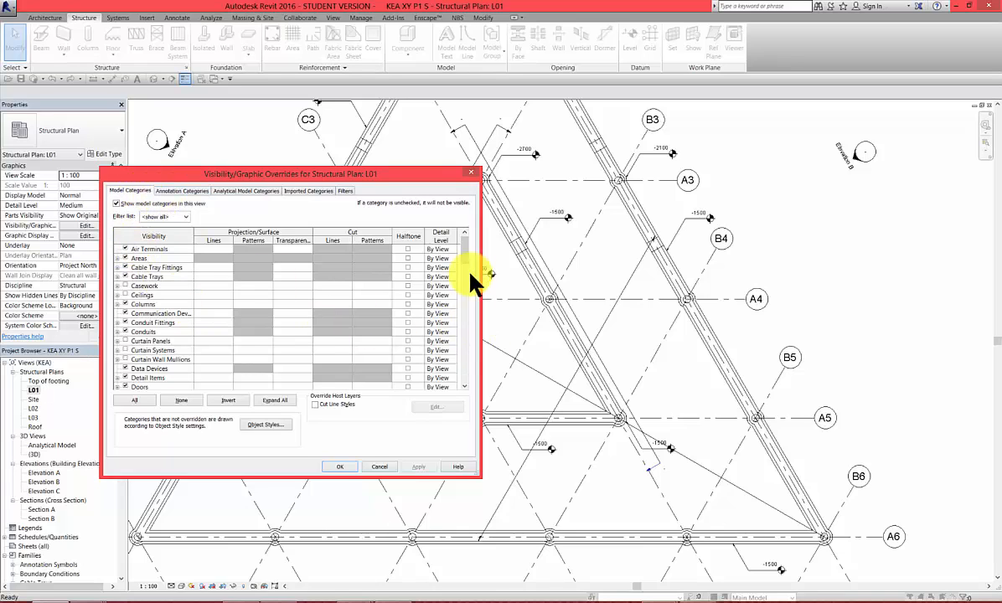
{"action": "left_click_drag", "start_coordinate": [464, 261], "coordinate": [467, 357]}
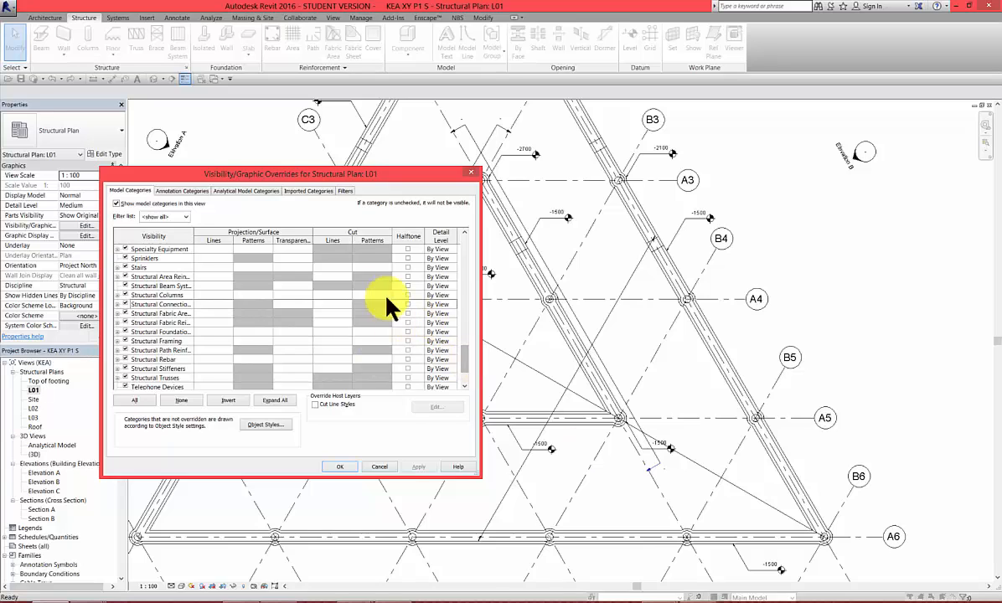
{"action": "left_click", "coordinate": [179, 285]}
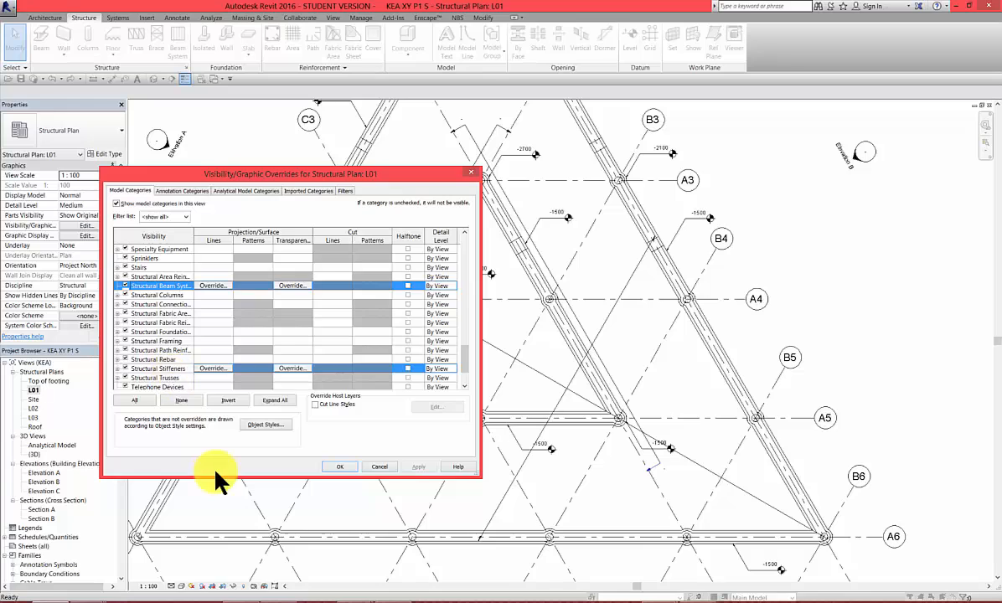
{"action": "left_click", "coordinate": [289, 378]}
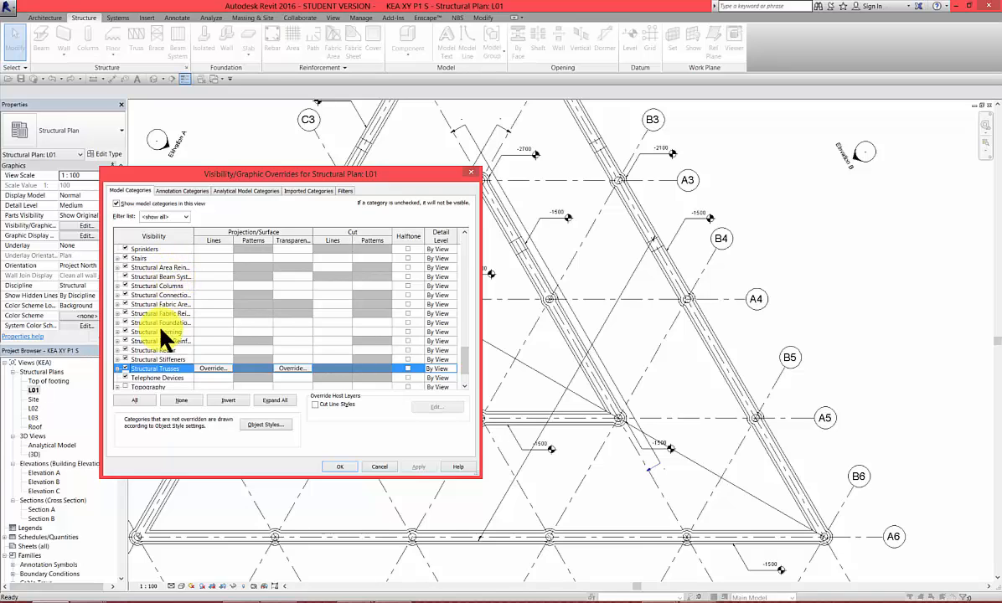
{"action": "scroll", "coordinate": [163, 347], "scroll_direction": "down", "scroll_amount": 2}
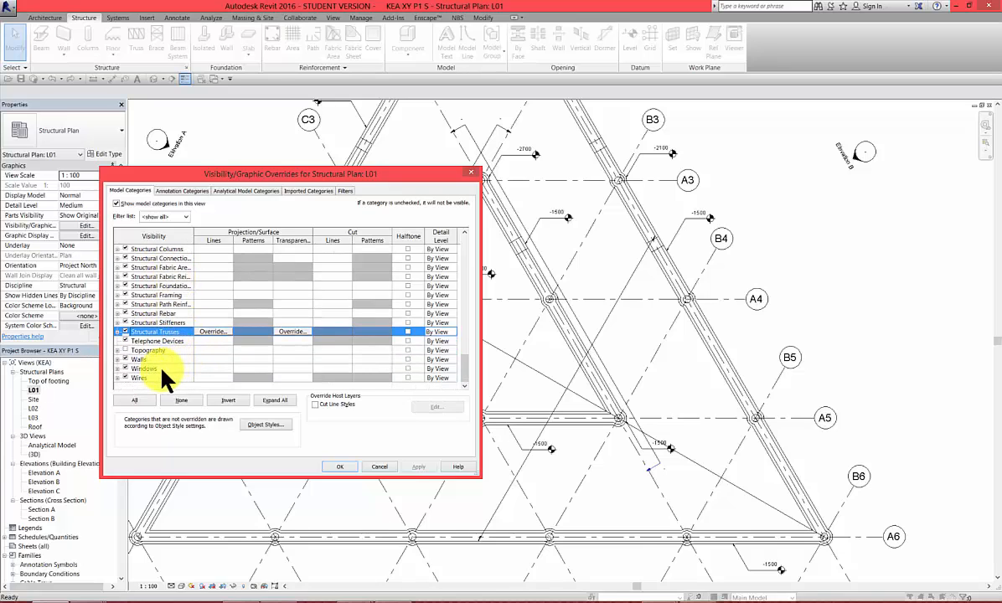
{"action": "scroll", "coordinate": [161, 370], "scroll_direction": "up", "scroll_amount": 1}
{"action": "left_click", "coordinate": [167, 359]}
{"action": "left_click", "coordinate": [163, 354]}
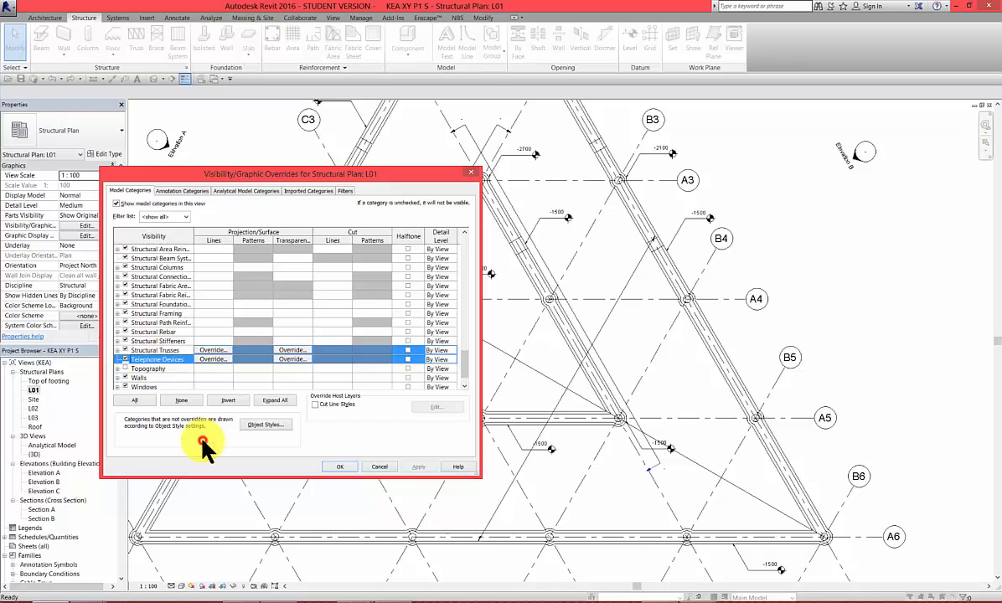
{"action": "left_click", "coordinate": [168, 332]}
{"action": "left_click", "coordinate": [166, 323]}
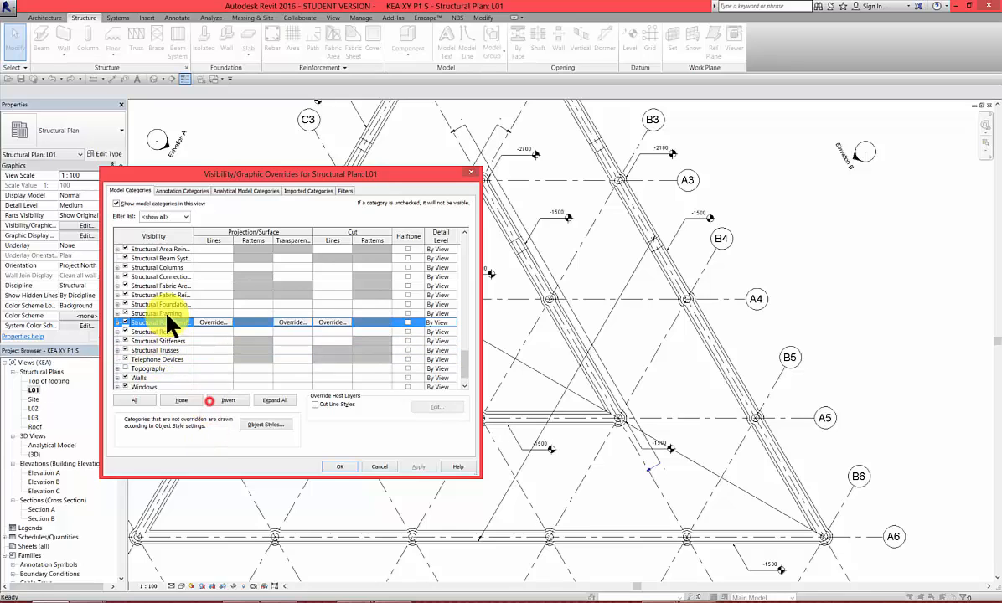
{"action": "left_click", "coordinate": [166, 313]}
{"action": "left_click", "coordinate": [166, 304]}
{"action": "left_click", "coordinate": [165, 295]}
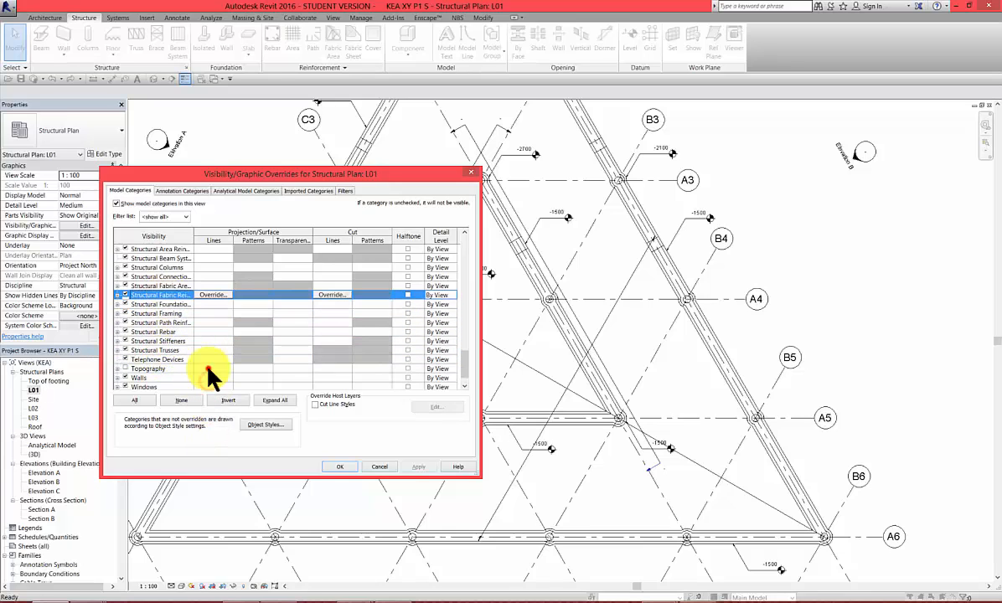
{"action": "left_click", "coordinate": [163, 285]}
{"action": "left_click", "coordinate": [163, 276]}
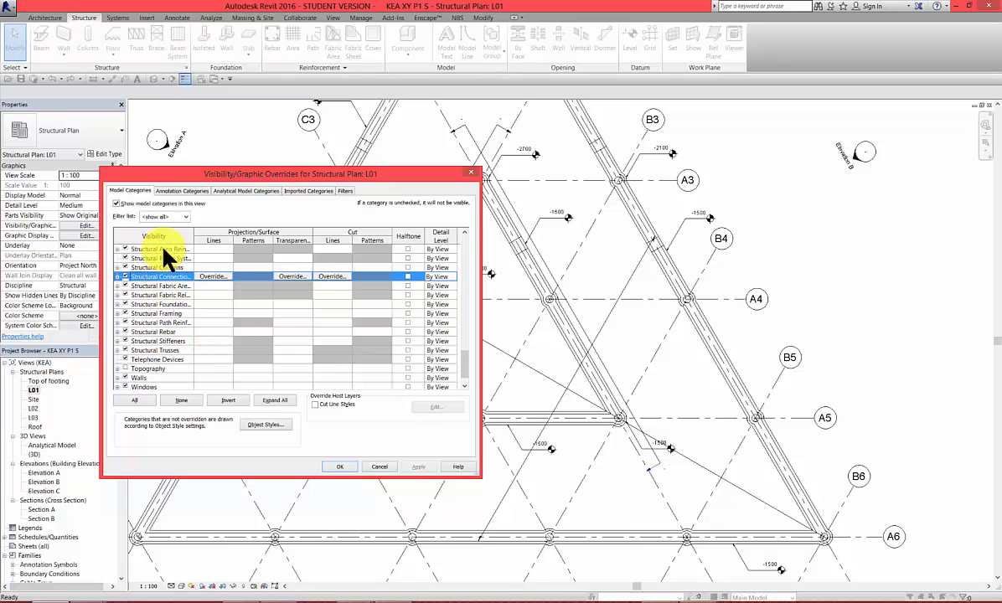
{"action": "left_click", "coordinate": [163, 249]}
{"action": "scroll", "coordinate": [163, 272], "scroll_direction": "up", "scroll_amount": 1}
{"action": "scroll", "coordinate": [164, 292], "scroll_direction": "up", "scroll_amount": 2}
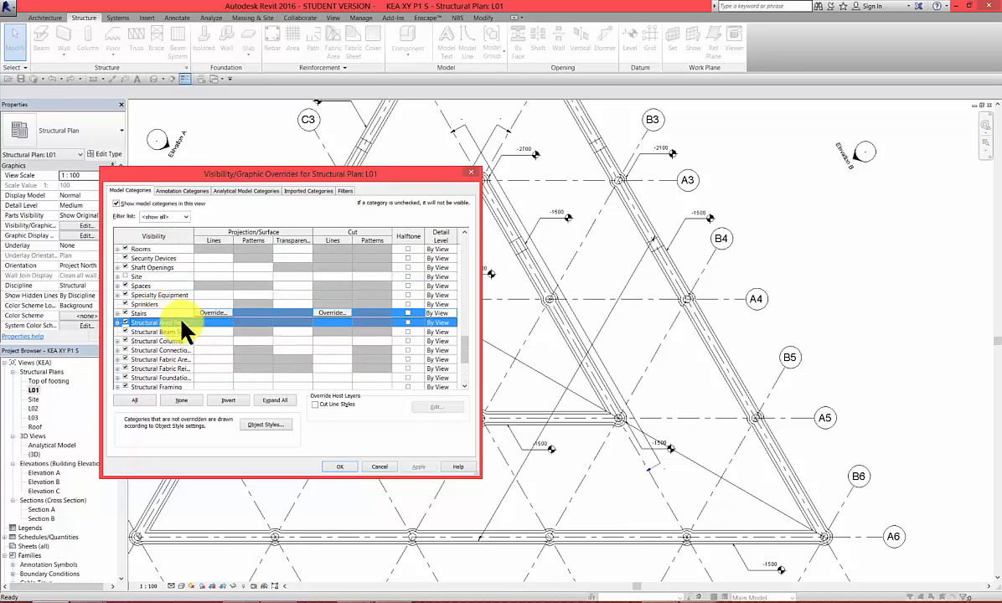
{"action": "scroll", "coordinate": [171, 358], "scroll_direction": "up", "scroll_amount": 4}
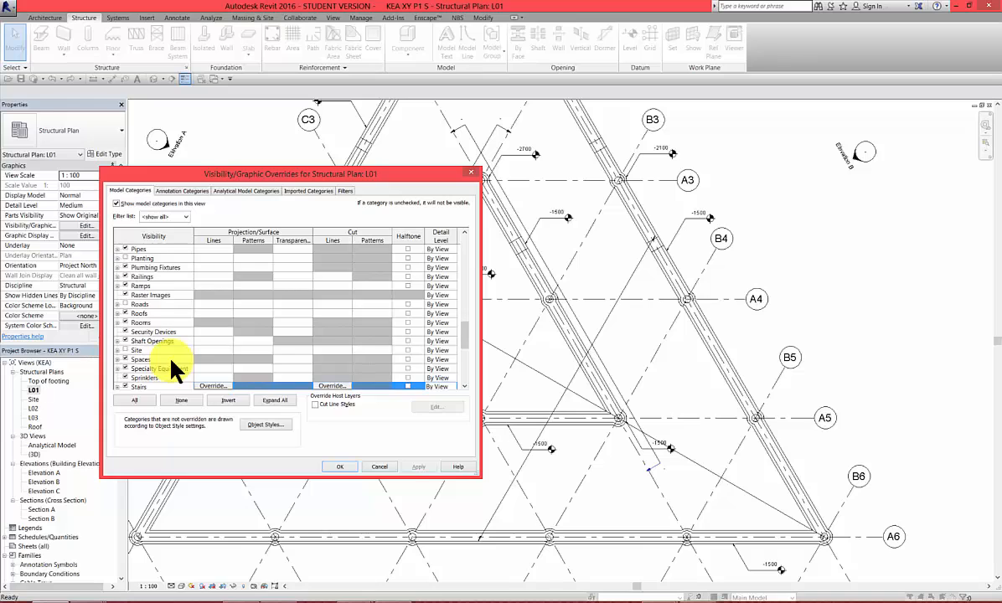
{"action": "scroll", "coordinate": [171, 358], "scroll_direction": "up", "scroll_amount": 4}
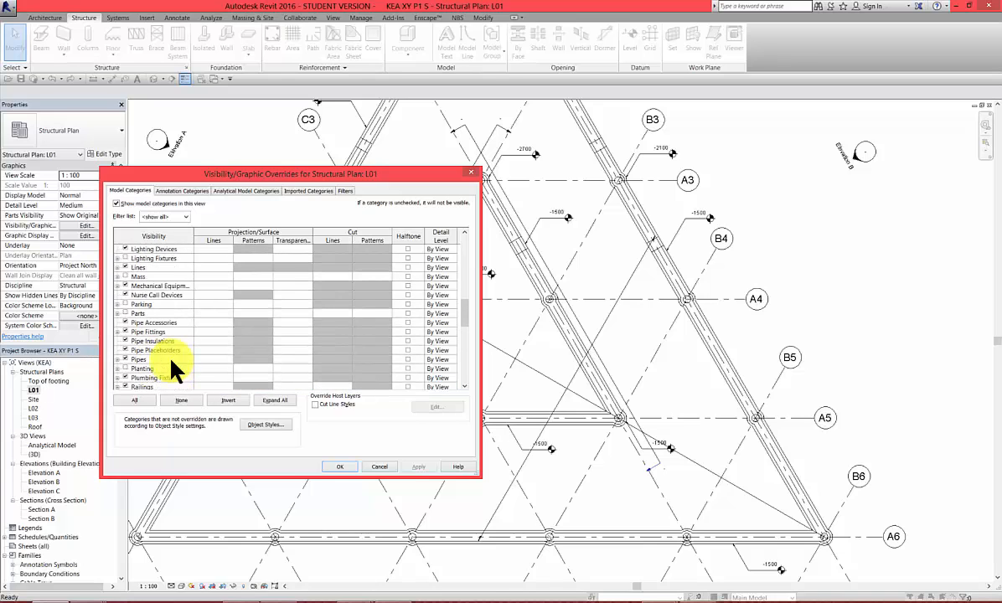
Step: Hide the Span Direction Symbol annotation category in the L01 structural plan and apply the overrides
{"action": "left_click", "coordinate": [174, 191]}
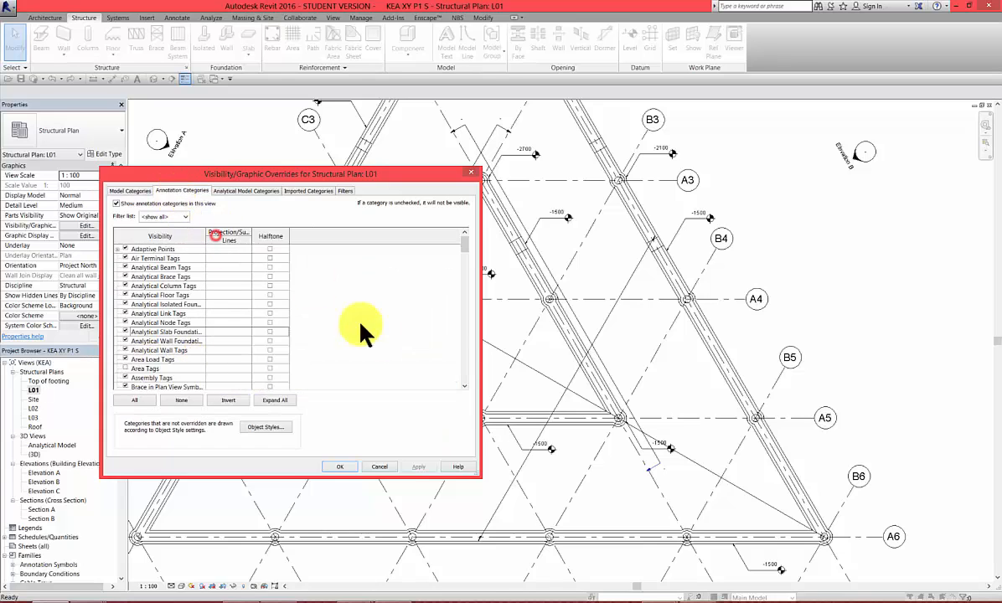
{"action": "left_click_drag", "start_coordinate": [468, 245], "coordinate": [467, 349]}
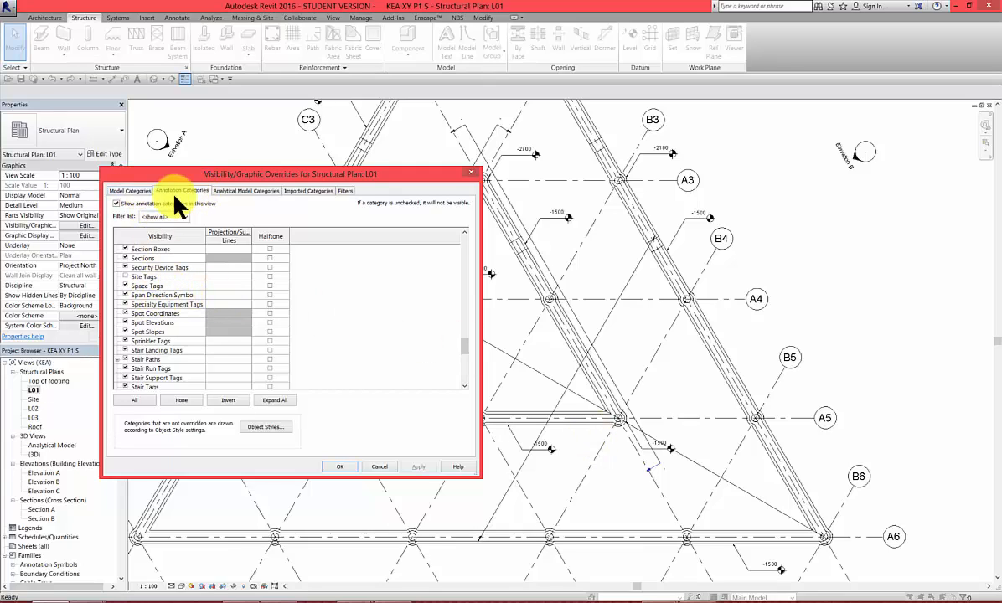
{"action": "left_click", "coordinate": [124, 295]}
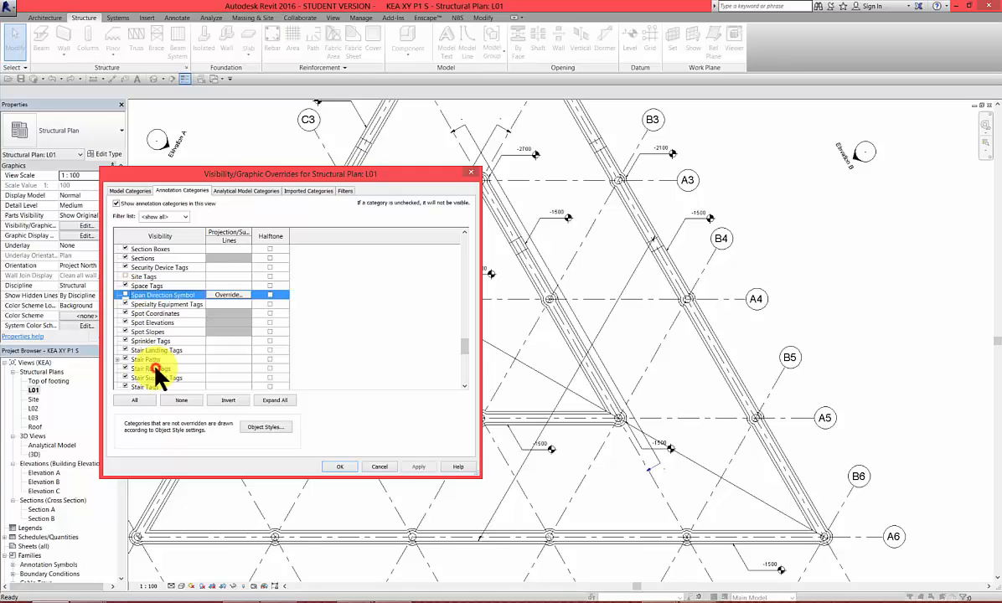
{"action": "left_click", "coordinate": [408, 467]}
{"action": "left_click", "coordinate": [343, 467]}
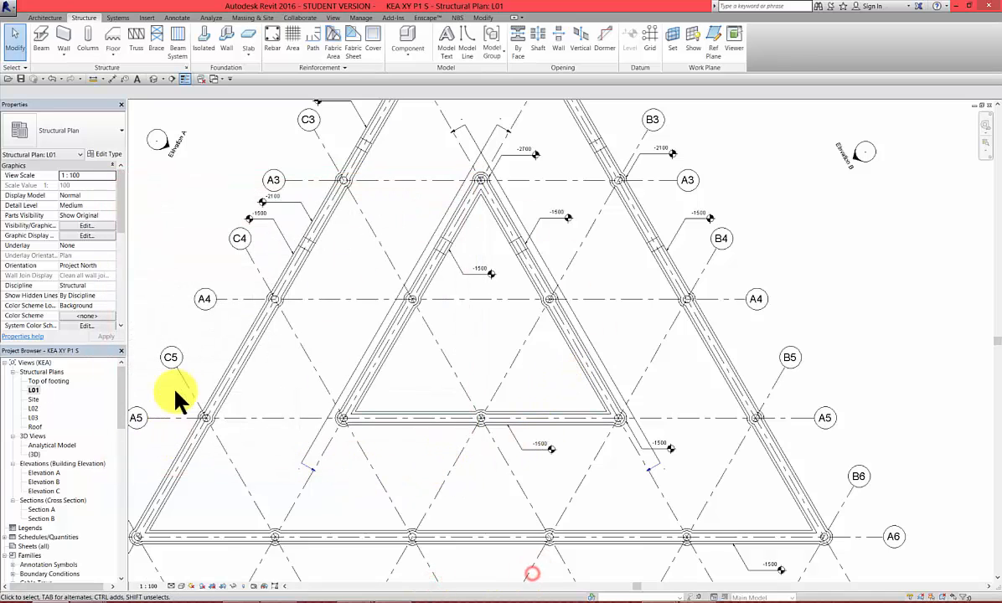
Step: Open the L02 structural plan and hide its Span Direction Symbol annotation category through the visibility/graphic overrides
{"action": "double_click", "coordinate": [34, 408]}
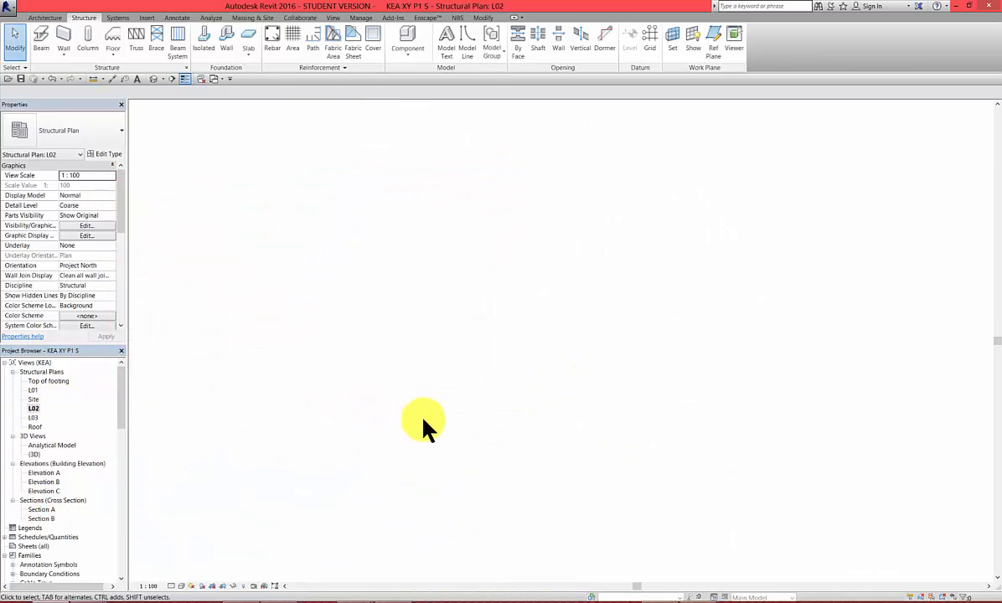
{"action": "key", "text": "v"}
{"action": "key", "text": "v"}
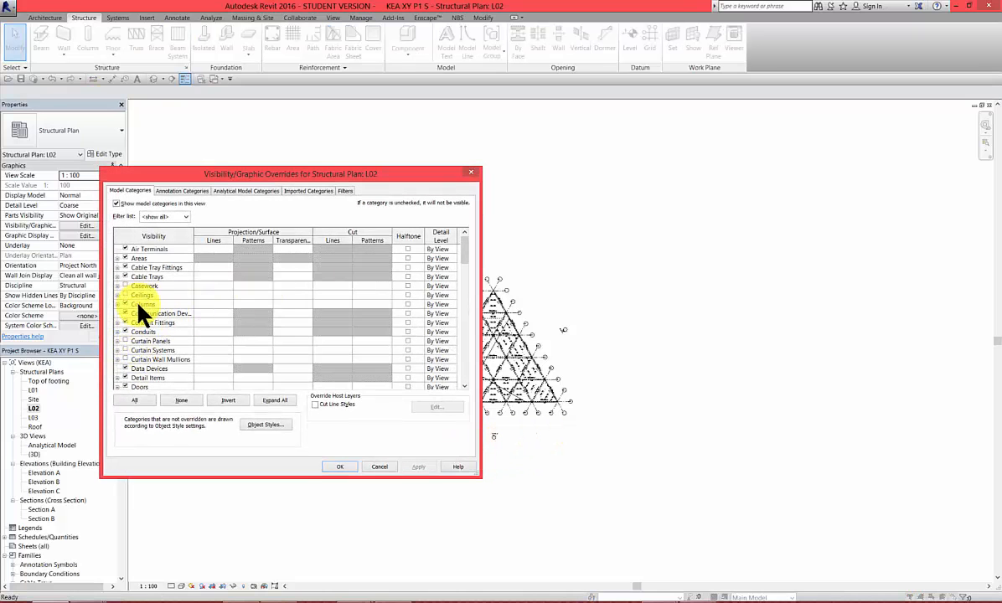
{"action": "left_click", "coordinate": [176, 191]}
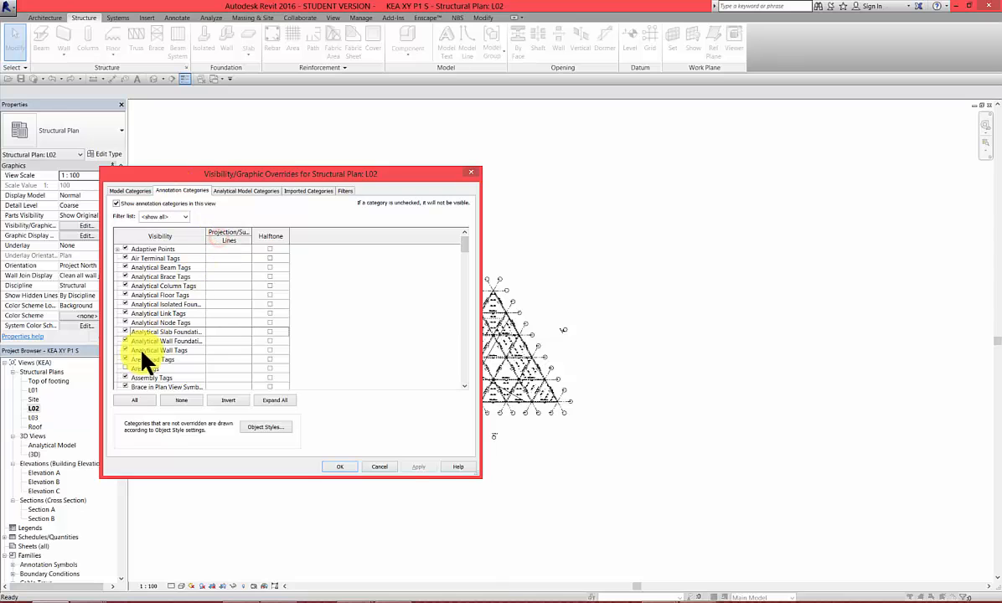
{"action": "left_click_drag", "start_coordinate": [468, 239], "coordinate": [467, 336]}
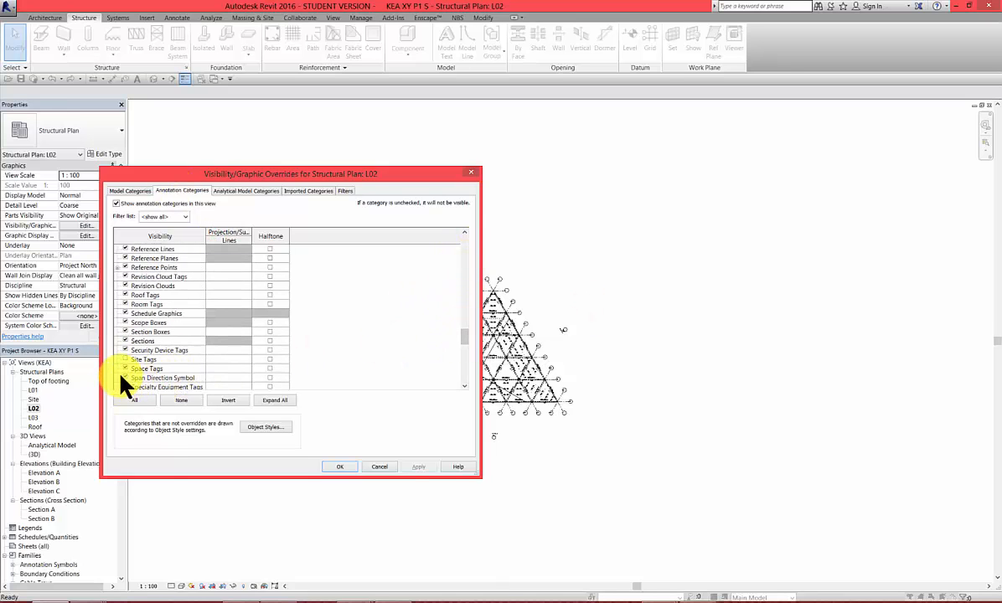
{"action": "left_click", "coordinate": [167, 378]}
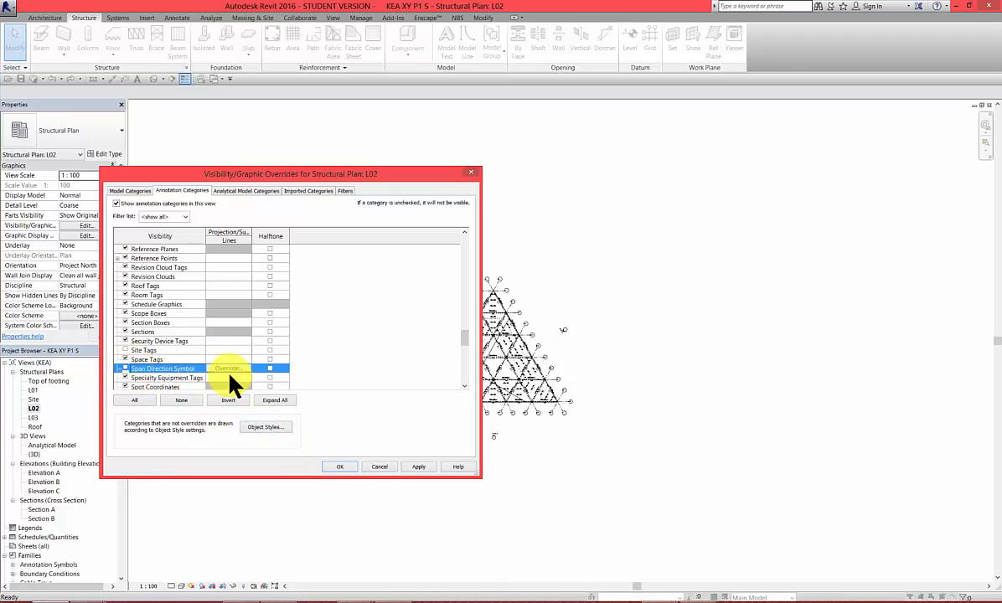
{"action": "left_click", "coordinate": [345, 466]}
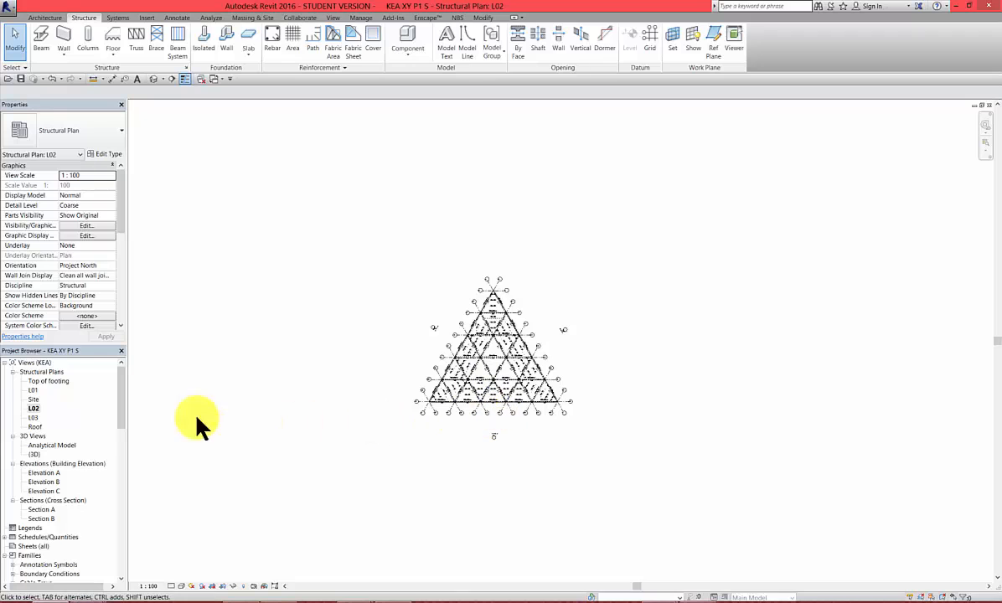
Step: Open the L03 structural plan and set its view range offsets to 900 for the cut plane and 1200 for the top
{"action": "double_click", "coordinate": [34, 417]}
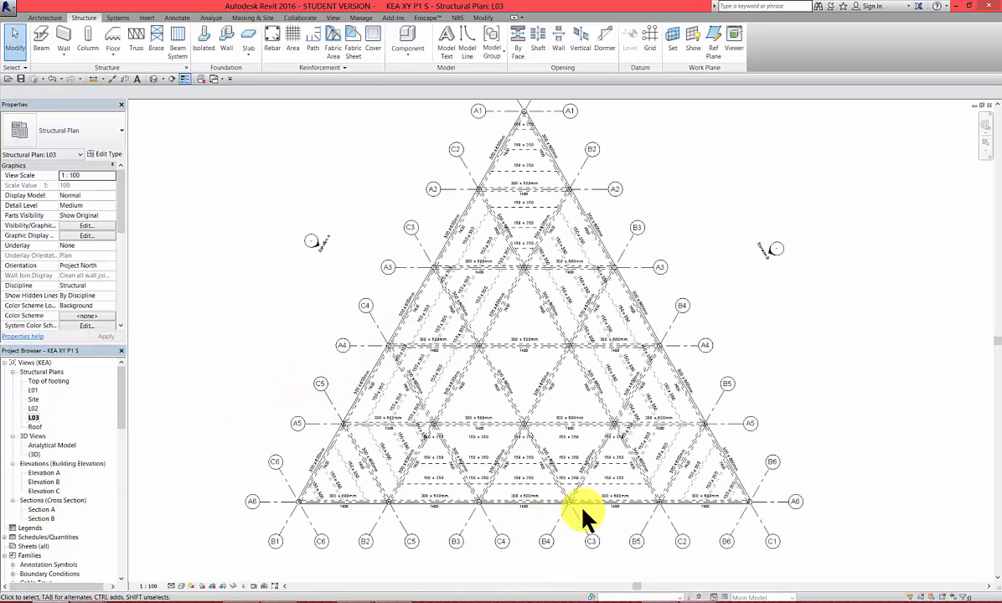
{"action": "scroll", "coordinate": [620, 465], "scroll_direction": "up", "scroll_amount": 1}
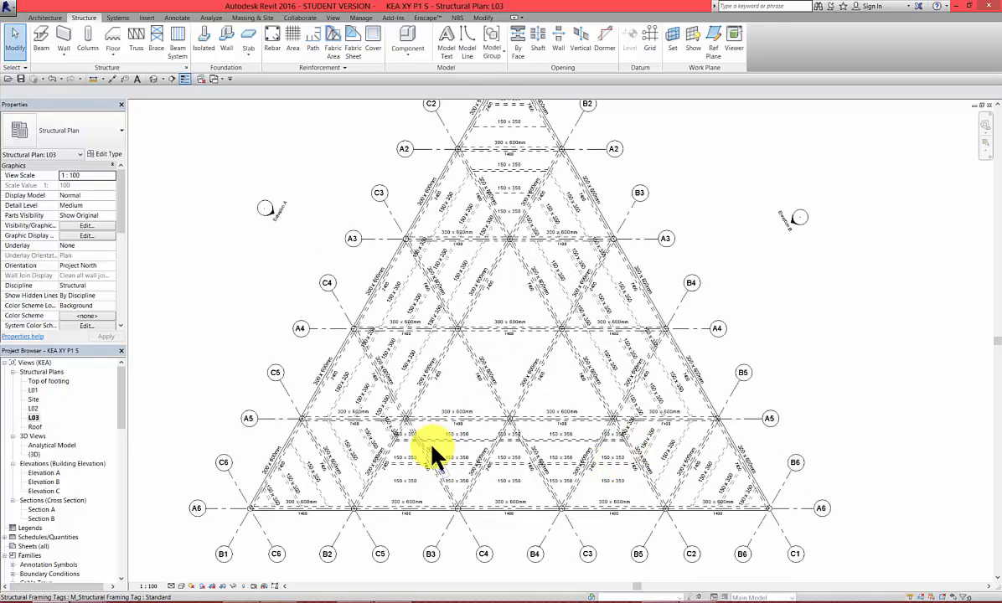
{"action": "scroll", "coordinate": [444, 513], "scroll_direction": "up", "scroll_amount": 2}
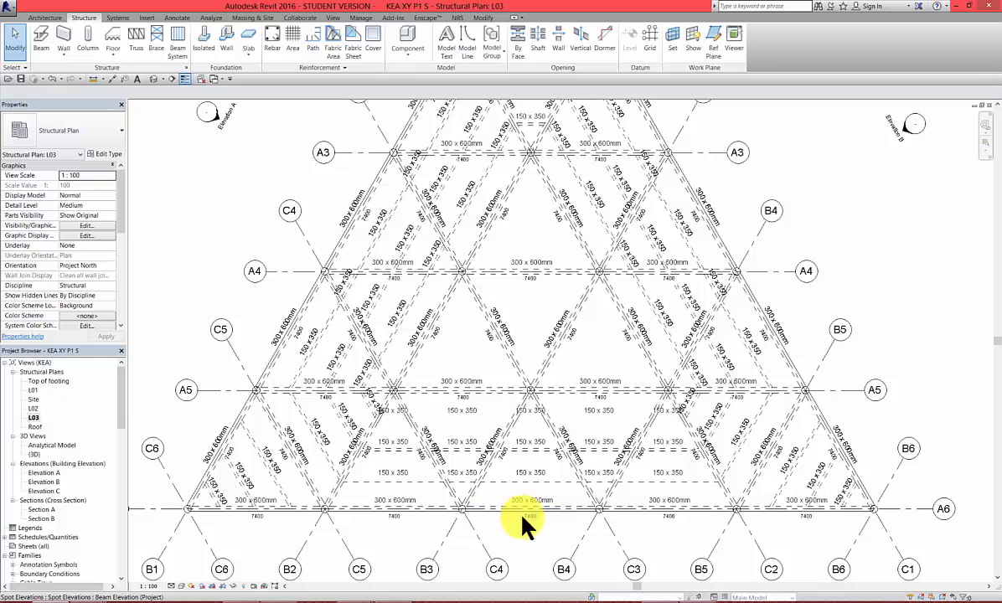
{"action": "scroll", "coordinate": [521, 513], "scroll_direction": "down", "scroll_amount": 2}
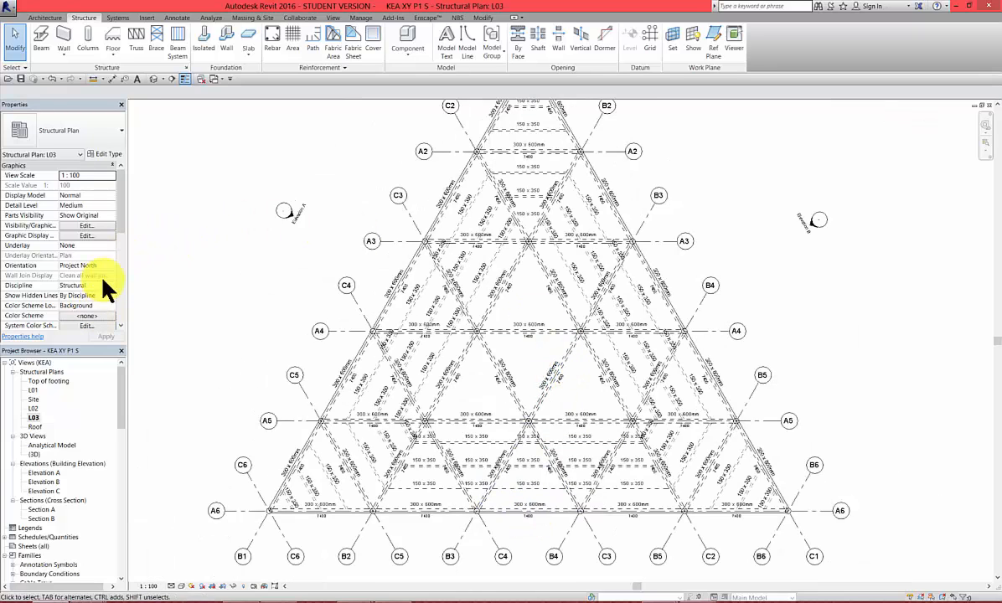
{"action": "scroll", "coordinate": [110, 210], "scroll_direction": "down", "scroll_amount": 4}
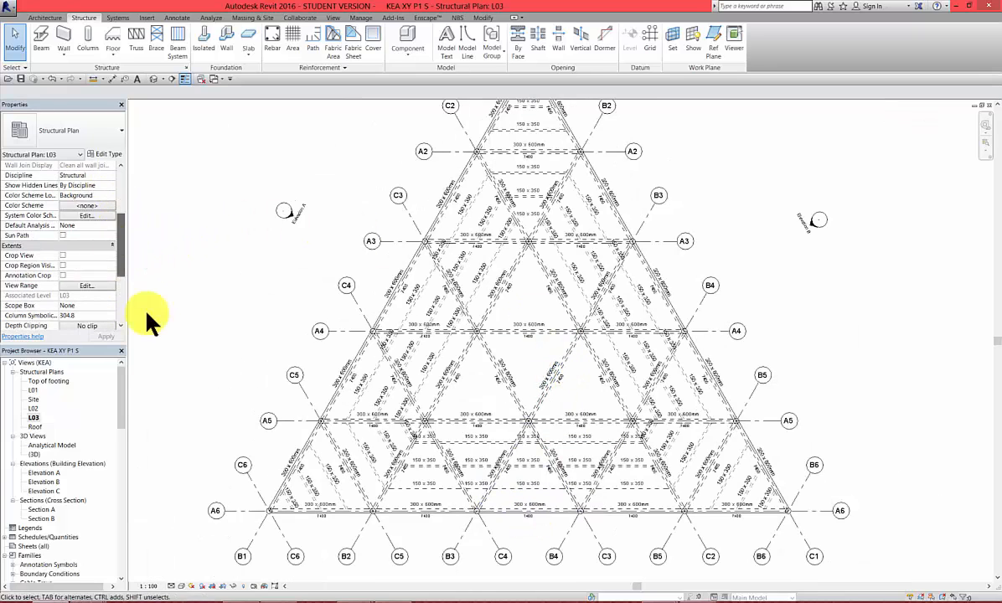
{"action": "left_click", "coordinate": [86, 286]}
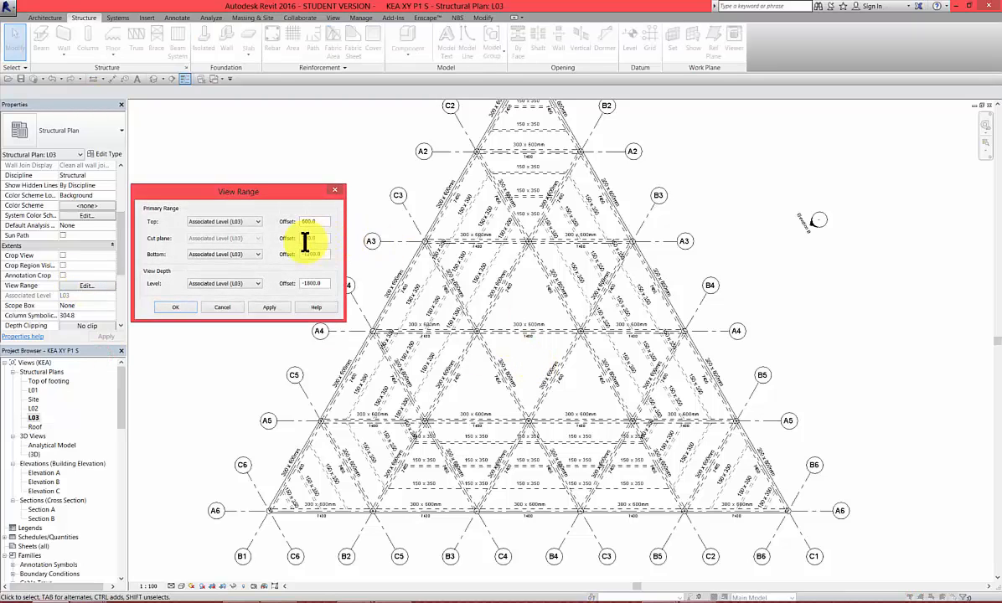
{"action": "mouse_move", "coordinate": [301, 238]}
{"action": "left_mouse_down"}
{"action": "mouse_move", "coordinate": [311, 238]}
{"action": "mouse_move", "coordinate": [299, 238]}
{"action": "left_mouse_up"}
{"action": "double_click", "coordinate": [312, 220]}
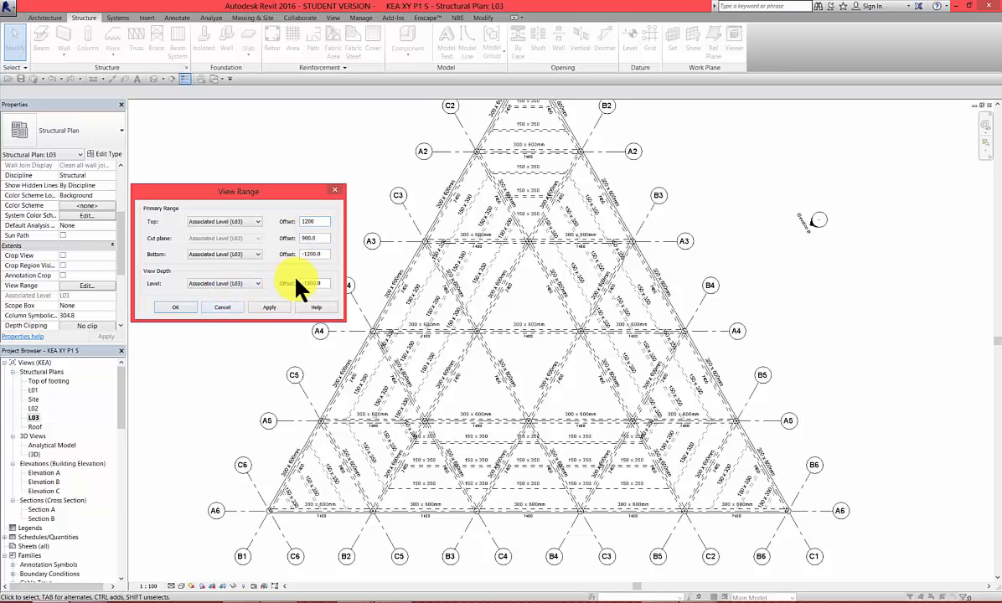
Step: Set the L03 plan's view range offsets to -700 for the bottom and the view depth, apply them, and recheck the settings
{"action": "left_click", "coordinate": [258, 283]}
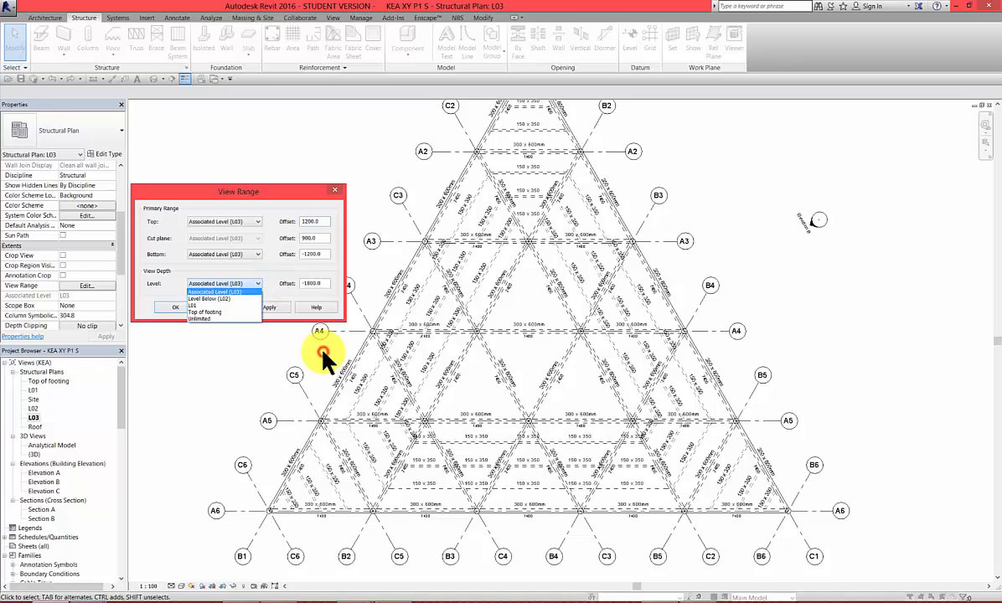
{"action": "left_click", "coordinate": [323, 352]}
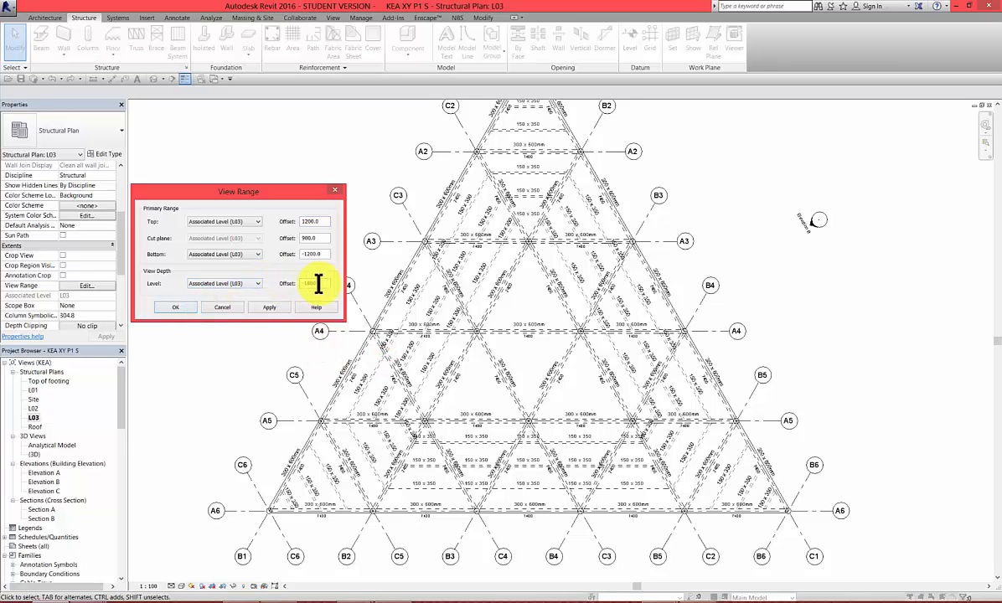
{"action": "left_click", "coordinate": [386, 353]}
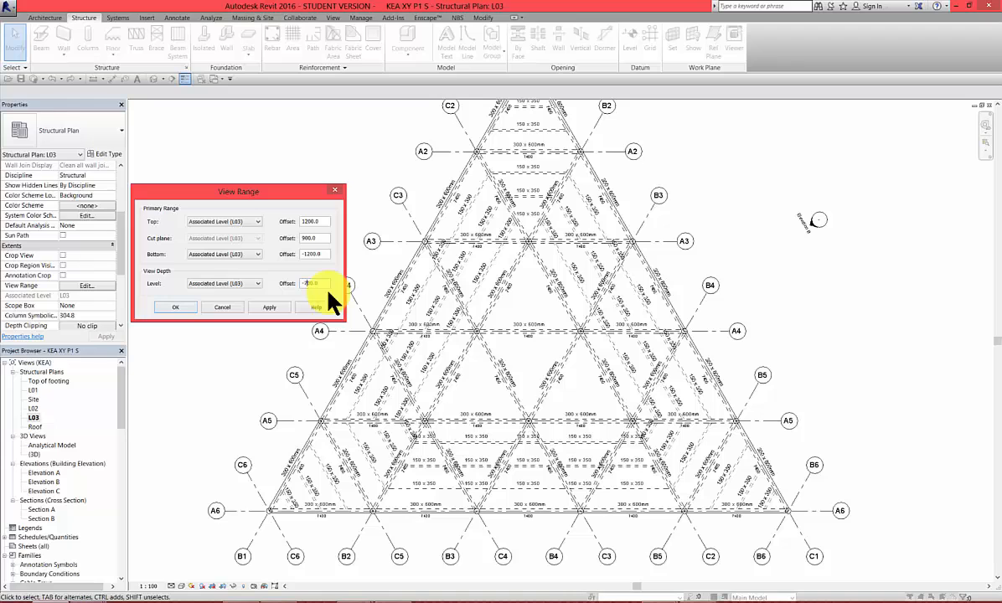
{"action": "left_click", "coordinate": [176, 306]}
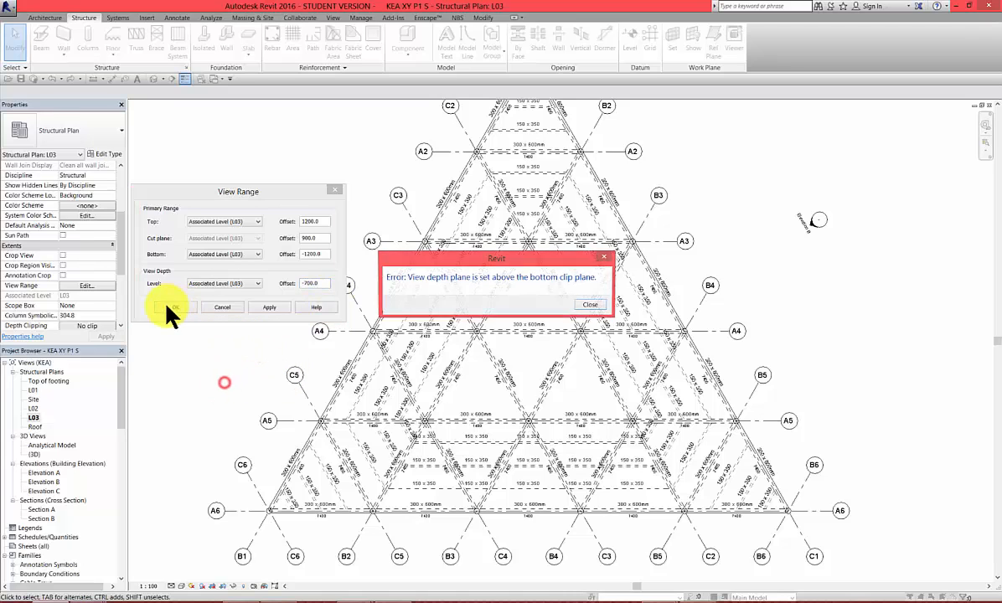
{"action": "left_click", "coordinate": [592, 305]}
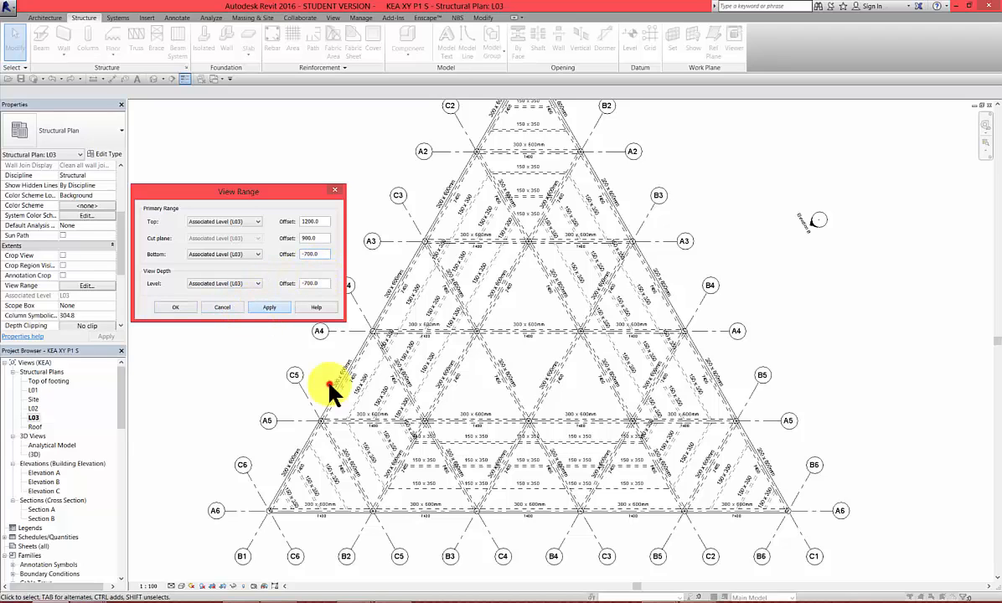
{"action": "left_click", "coordinate": [177, 307]}
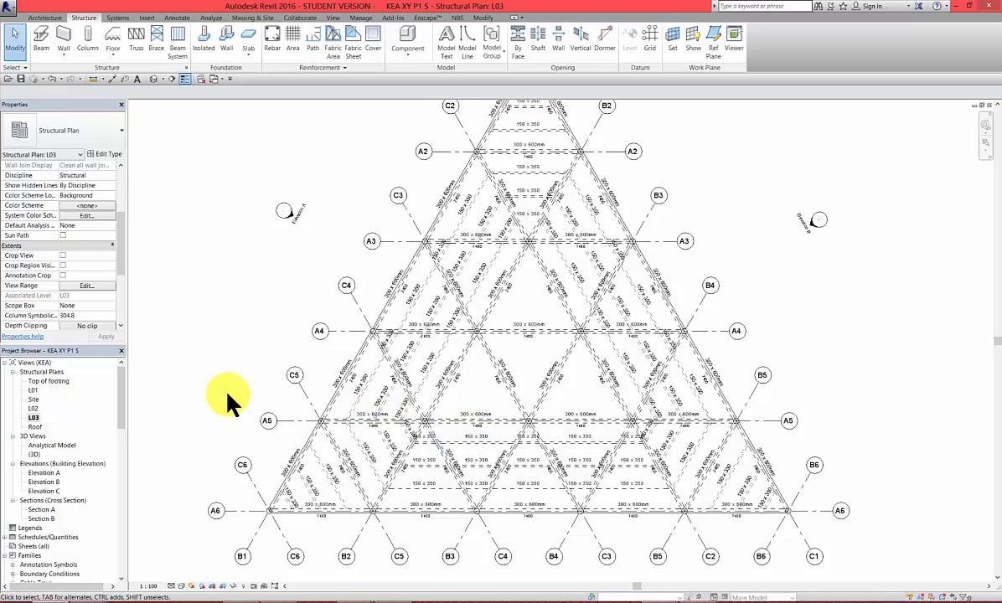
{"action": "left_click", "coordinate": [279, 485]}
{"action": "scroll", "coordinate": [417, 379], "scroll_direction": "up", "scroll_amount": 3}
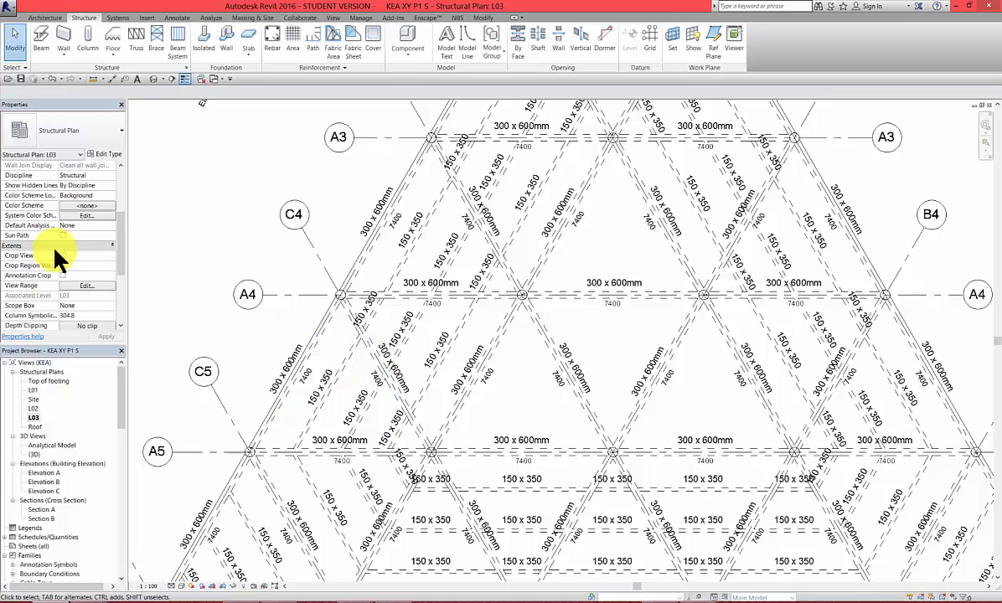
{"action": "left_click", "coordinate": [87, 286]}
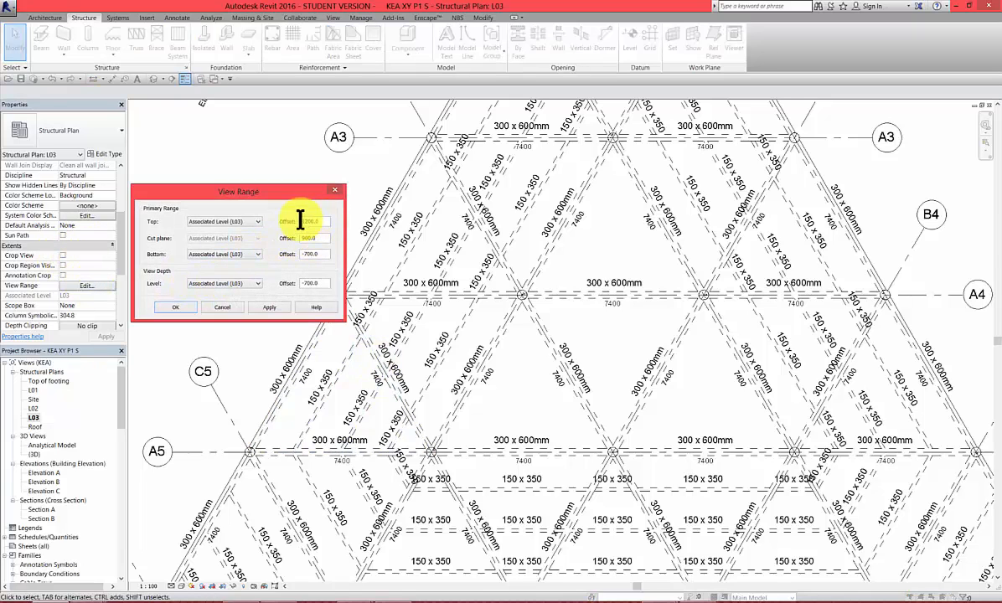
{"action": "left_click", "coordinate": [175, 307]}
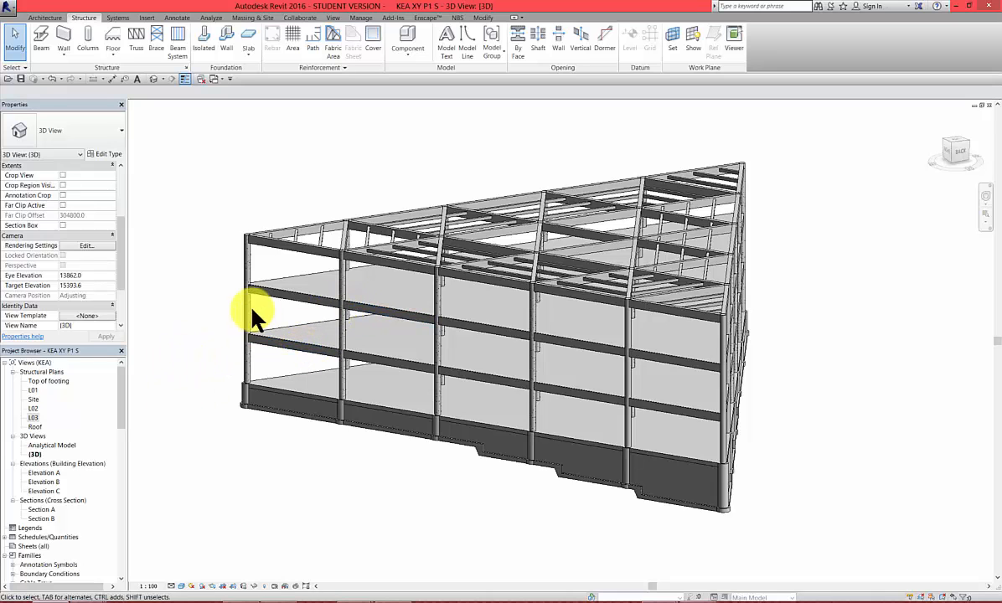
Step: Examine the framing layout in the L03, L02 and L01 structural plans and inspect the whole structure in the 3D view
{"action": "double_click", "coordinate": [34, 417]}
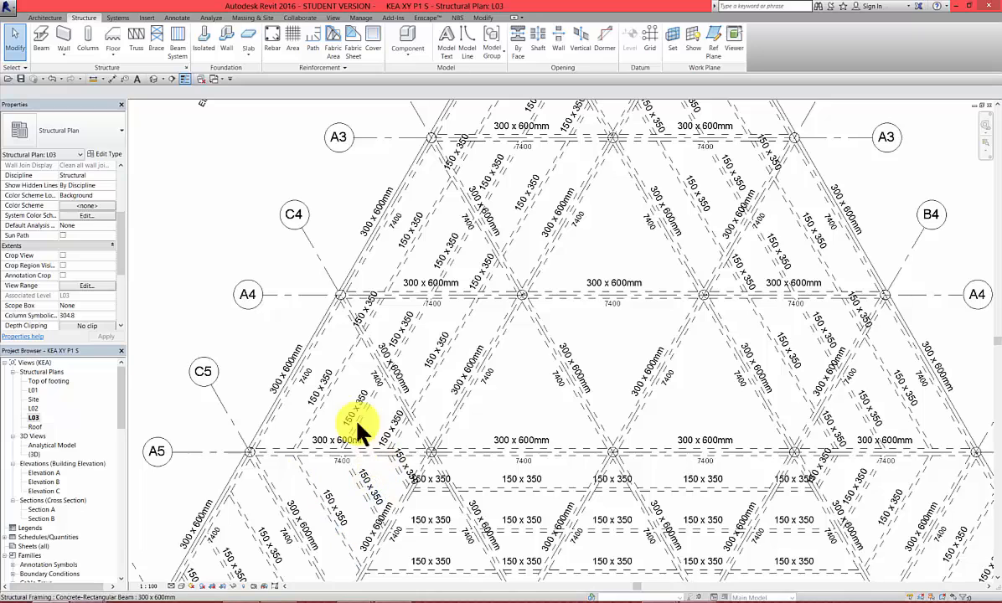
{"action": "scroll", "coordinate": [328, 402], "scroll_direction": "up", "scroll_amount": 3}
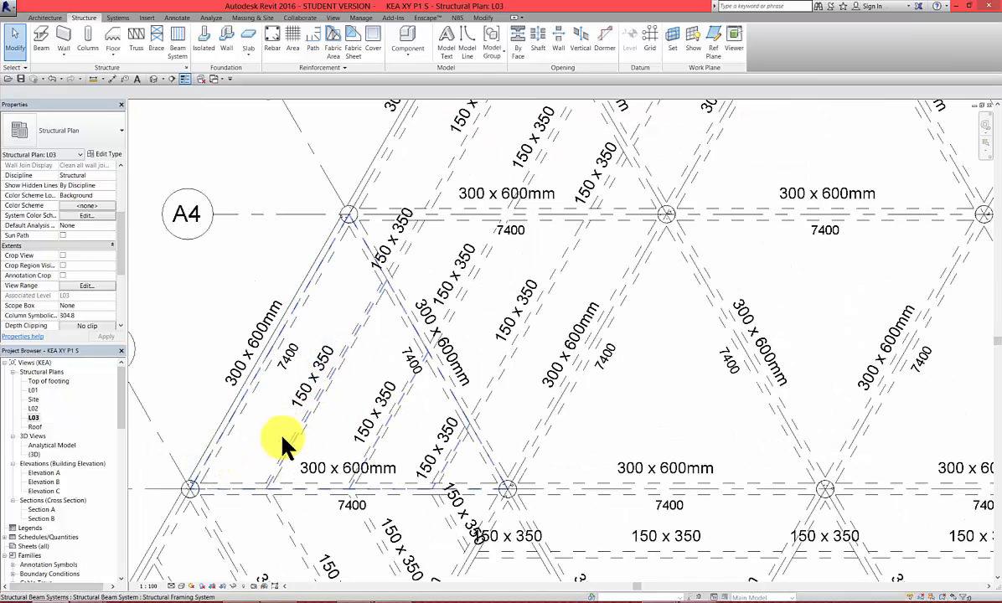
{"action": "double_click", "coordinate": [33, 408]}
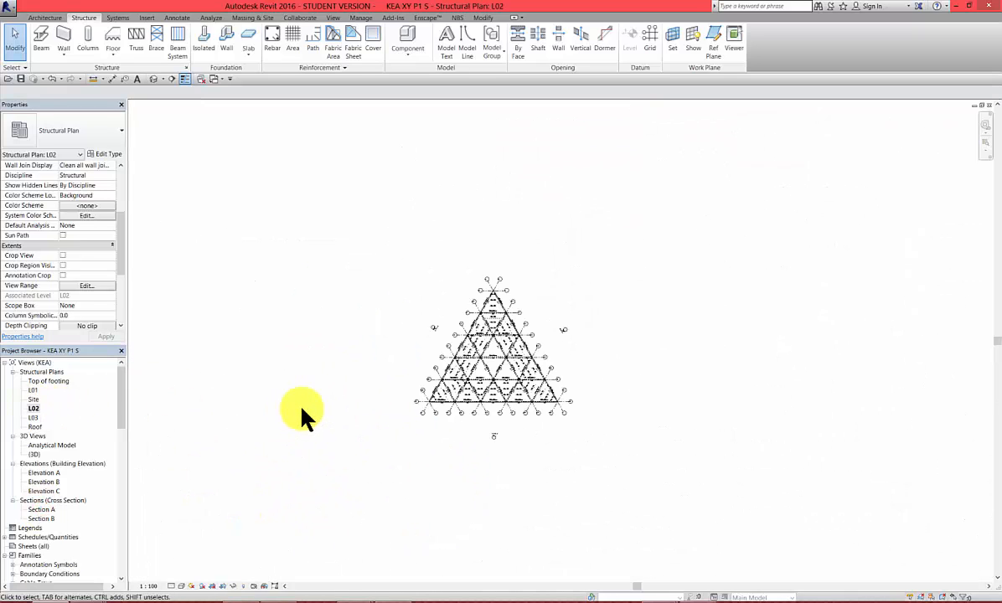
{"action": "scroll", "coordinate": [459, 402], "scroll_direction": "up", "scroll_amount": 8}
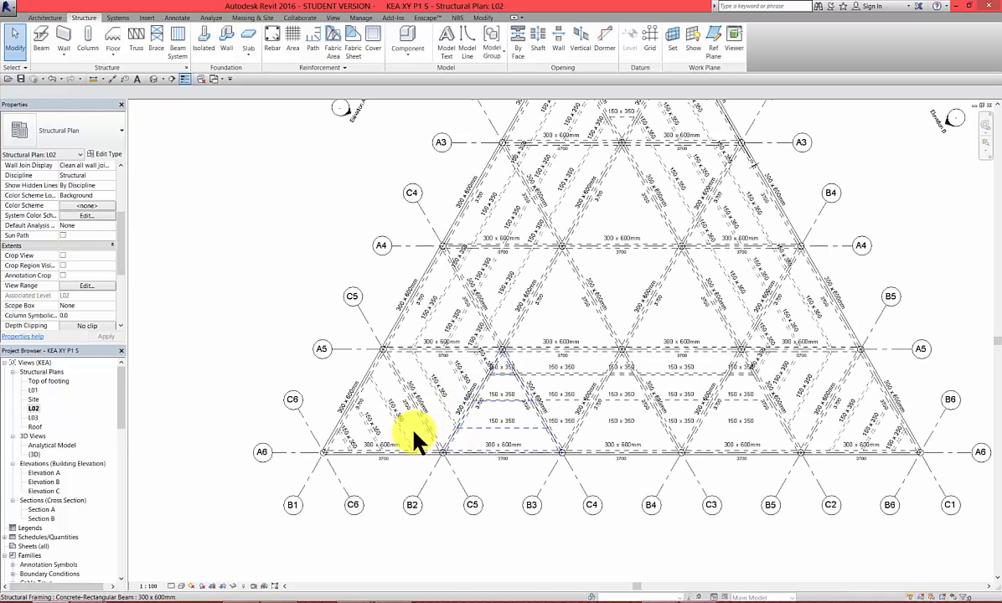
{"action": "scroll", "coordinate": [438, 441], "scroll_direction": "up", "scroll_amount": 2}
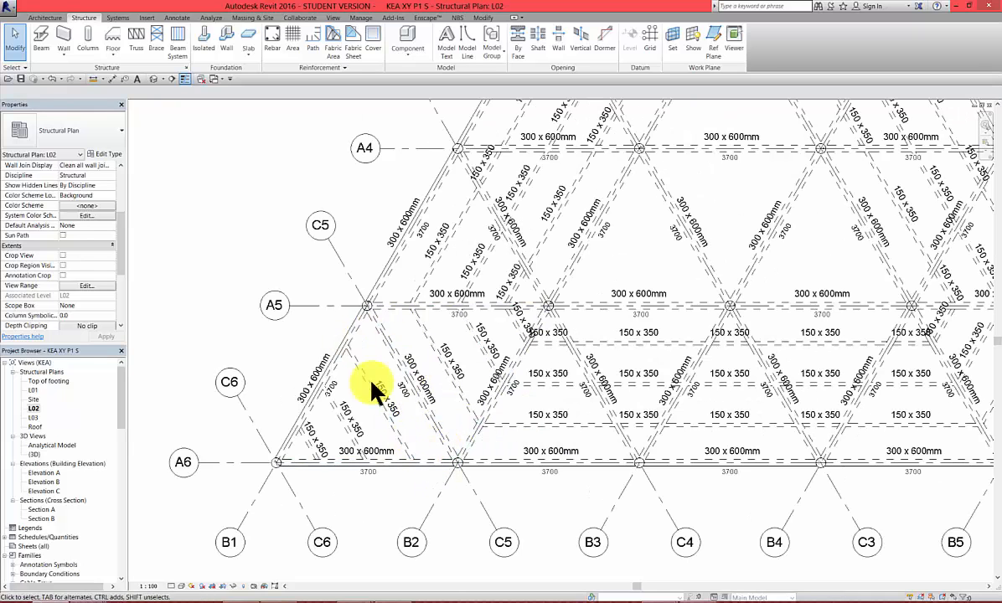
{"action": "scroll", "coordinate": [351, 447], "scroll_direction": "down", "scroll_amount": 2}
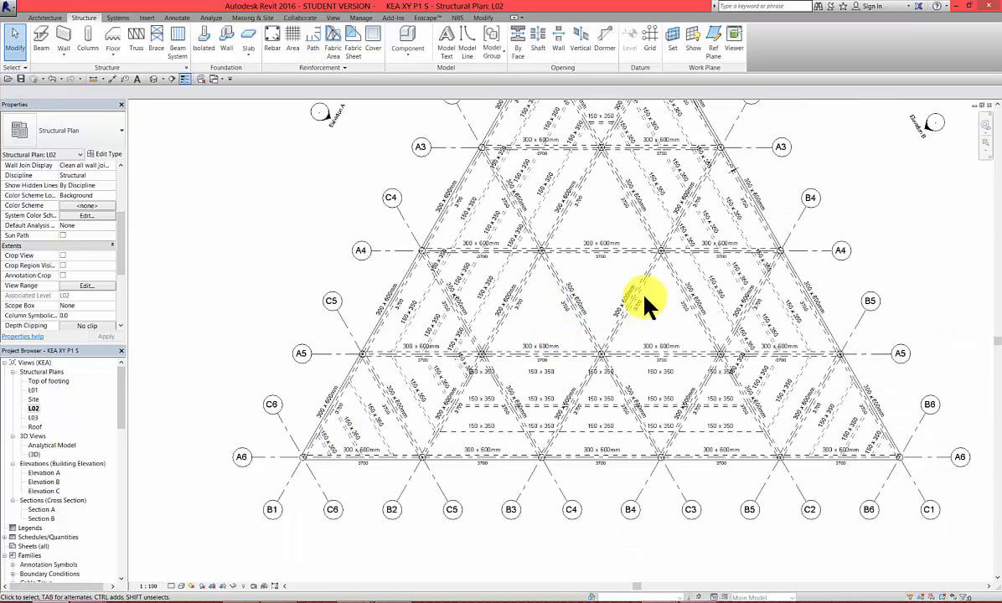
{"action": "double_click", "coordinate": [32, 391]}
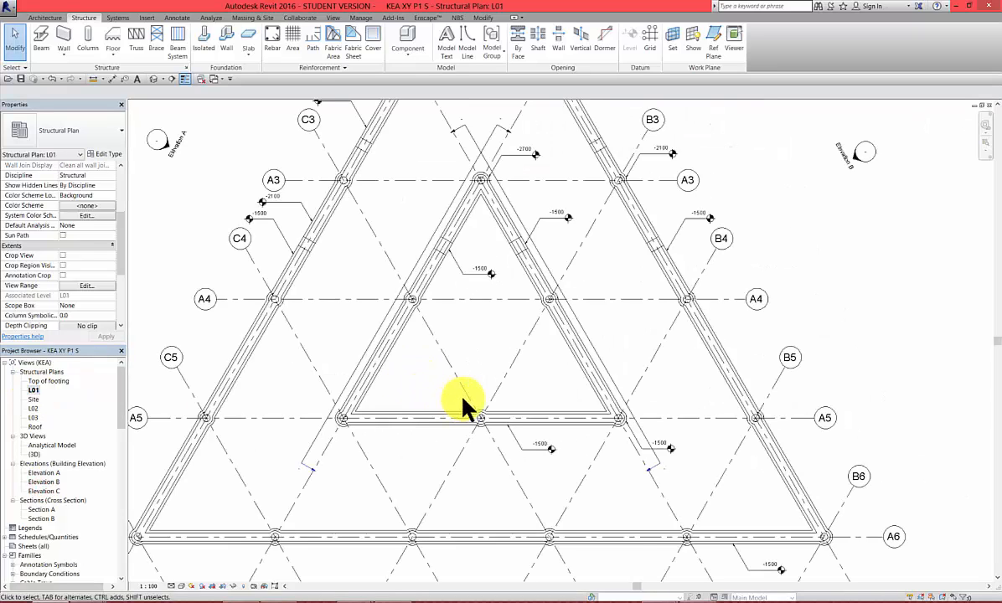
{"action": "scroll", "coordinate": [553, 375], "scroll_direction": "down", "scroll_amount": 4}
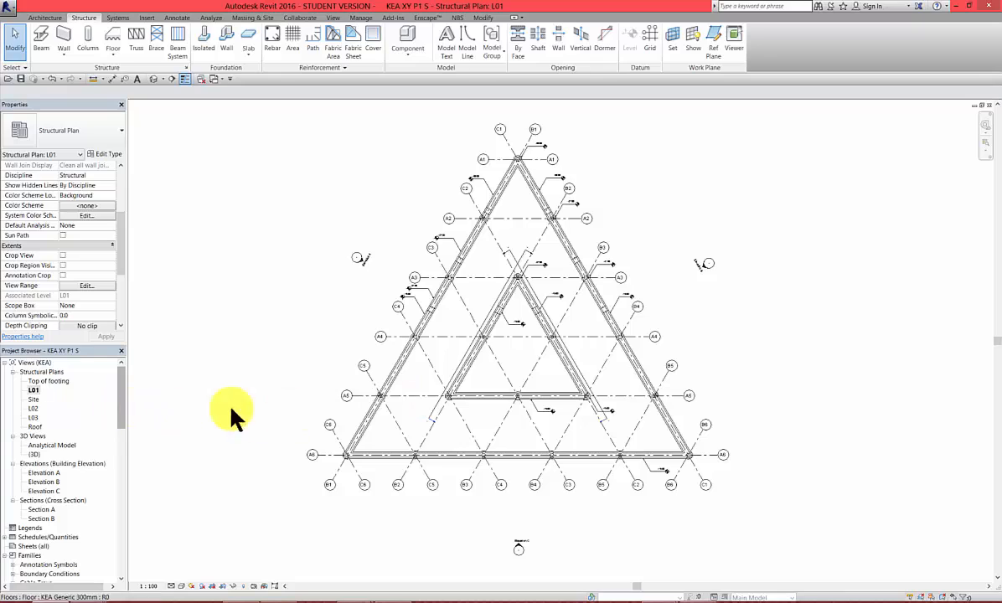
{"action": "left_click", "coordinate": [154, 78]}
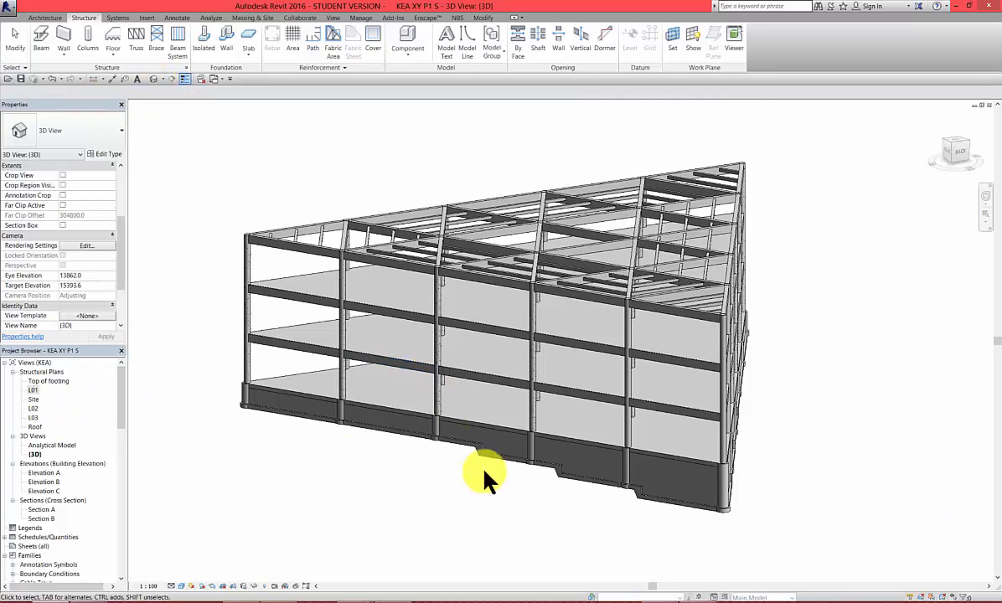
{"action": "middle_click_drag", "start_coordinate": [476, 460], "coordinate": [577, 368], "text": "shift"}
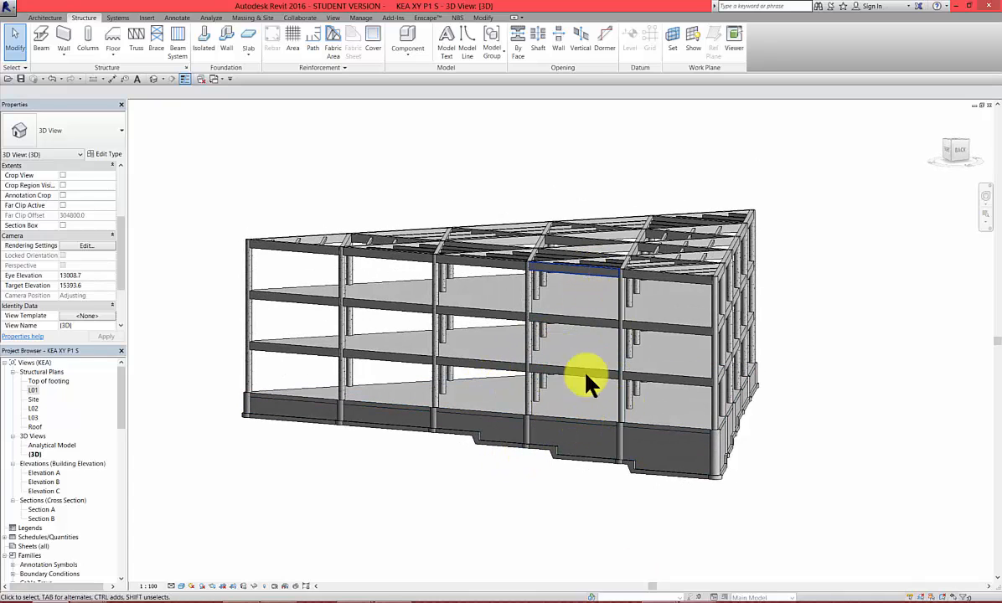
{"action": "middle_click_drag", "start_coordinate": [585, 462], "coordinate": [575, 398], "text": "shift"}
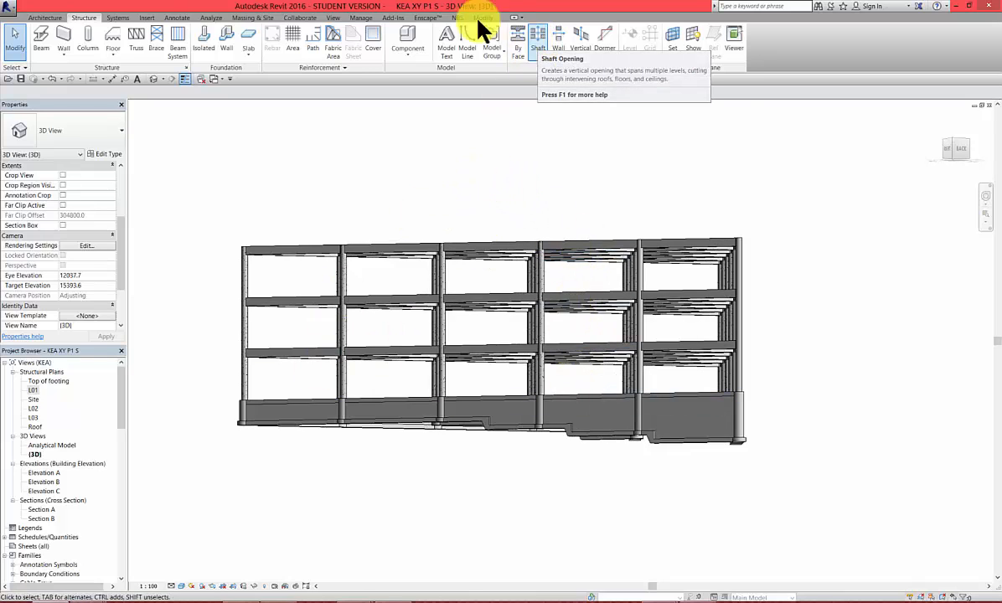
Step: Start a shaft opening in the L01 structural plan and pick the inner faces of the three central triangular foundation walls as boundary lines
{"action": "left_click", "coordinate": [539, 38]}
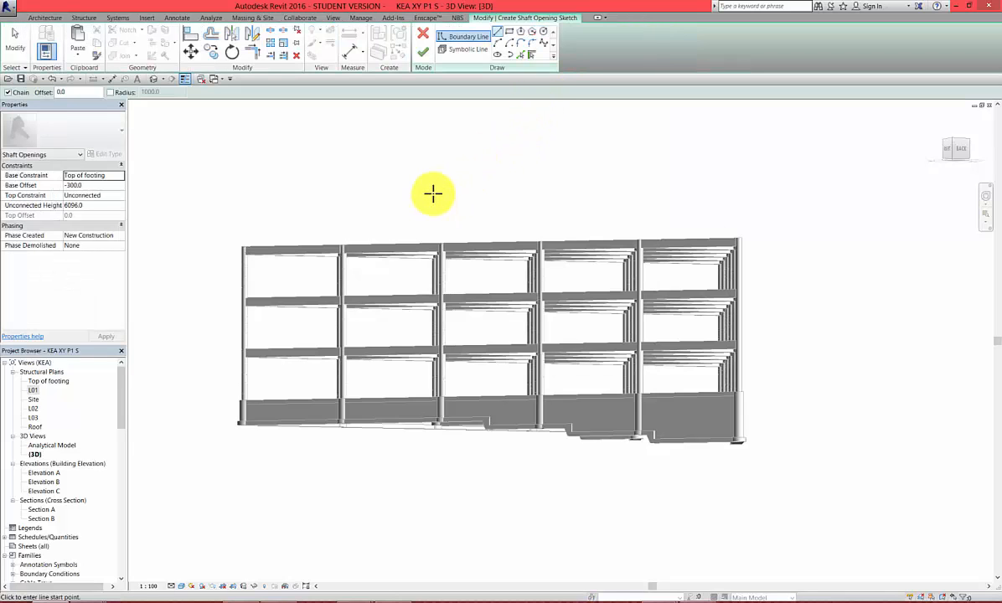
{"action": "left_click", "coordinate": [46, 491]}
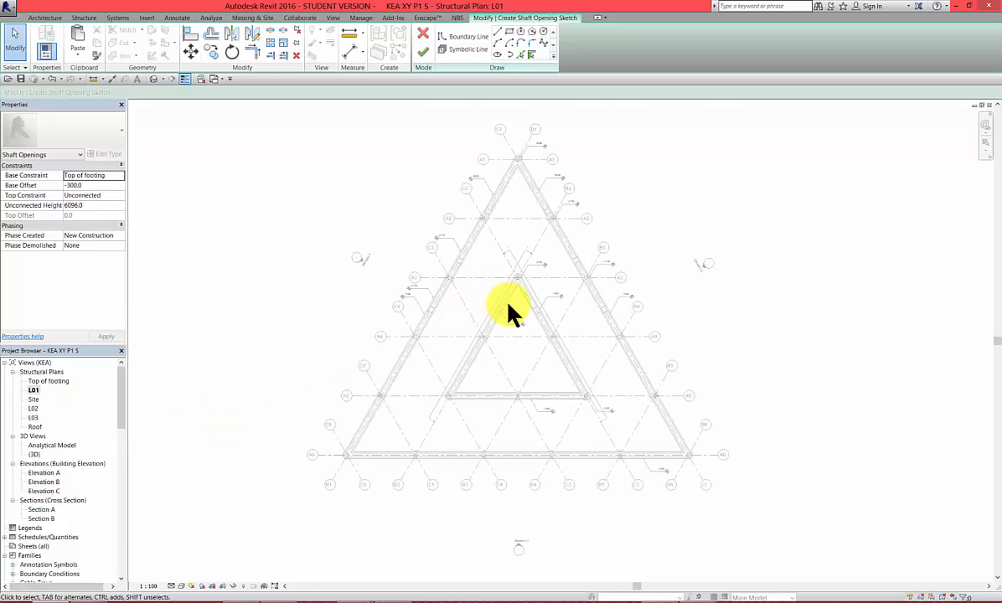
{"action": "scroll", "coordinate": [508, 305], "scroll_direction": "up", "scroll_amount": 5}
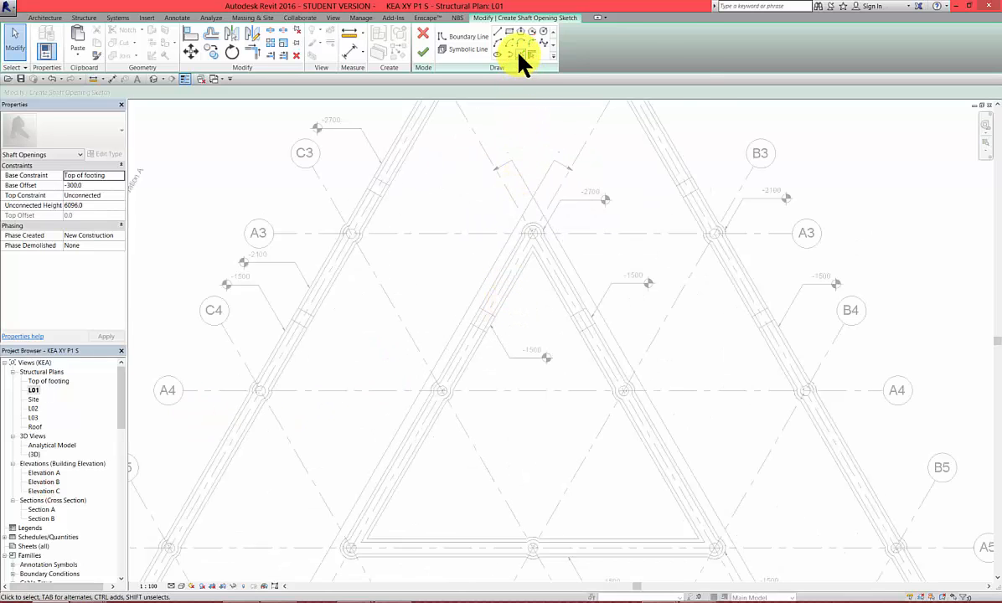
{"action": "left_click", "coordinate": [520, 54]}
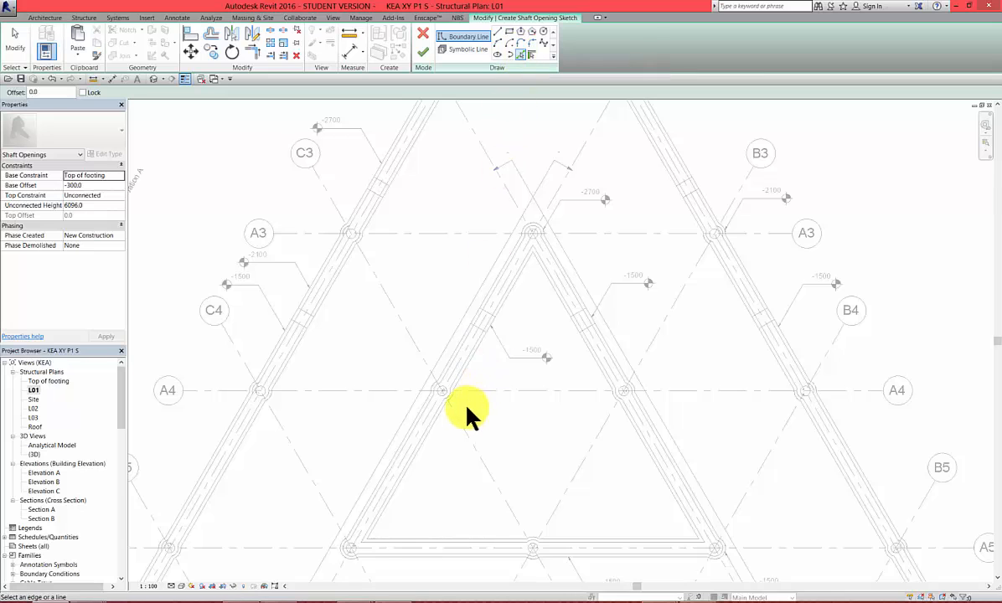
{"action": "scroll", "coordinate": [466, 408], "scroll_direction": "up", "scroll_amount": 5}
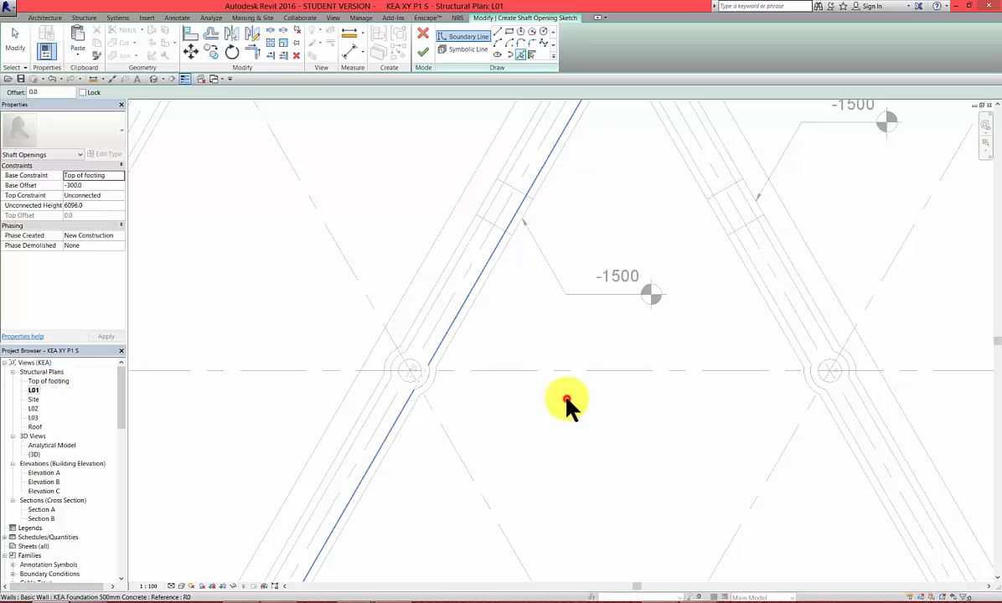
{"action": "left_click", "coordinate": [454, 316]}
{"action": "left_click", "coordinate": [770, 293]}
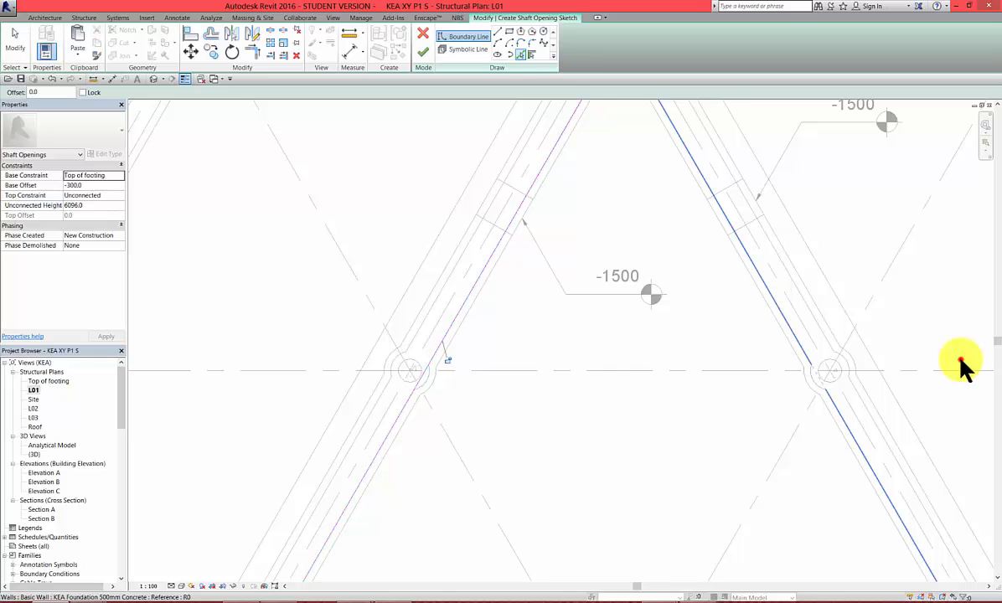
{"action": "scroll", "coordinate": [630, 260], "scroll_direction": "down", "scroll_amount": 3}
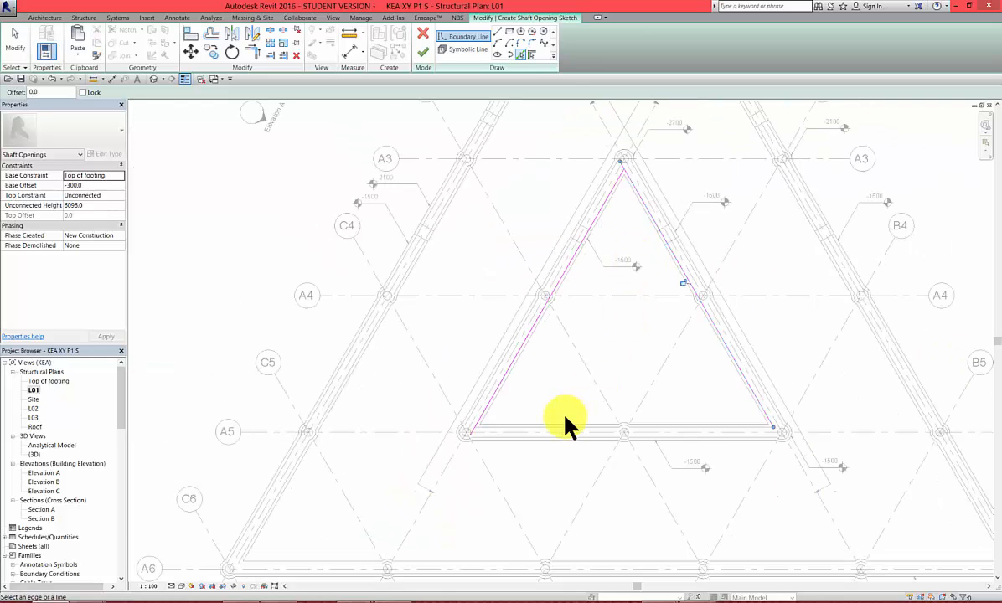
{"action": "scroll", "coordinate": [559, 432], "scroll_direction": "up", "scroll_amount": 3}
{"action": "left_click", "coordinate": [557, 444]}
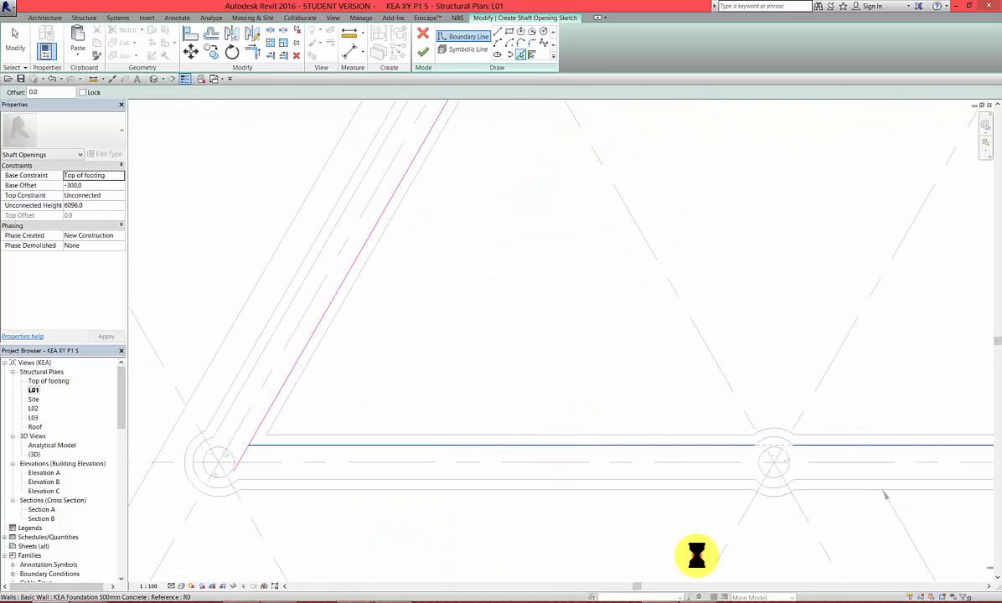
Step: Trim the shaft boundary lines at the three corners into a closed triangle and finish the shaft opening sketch
{"action": "left_click", "coordinate": [252, 52]}
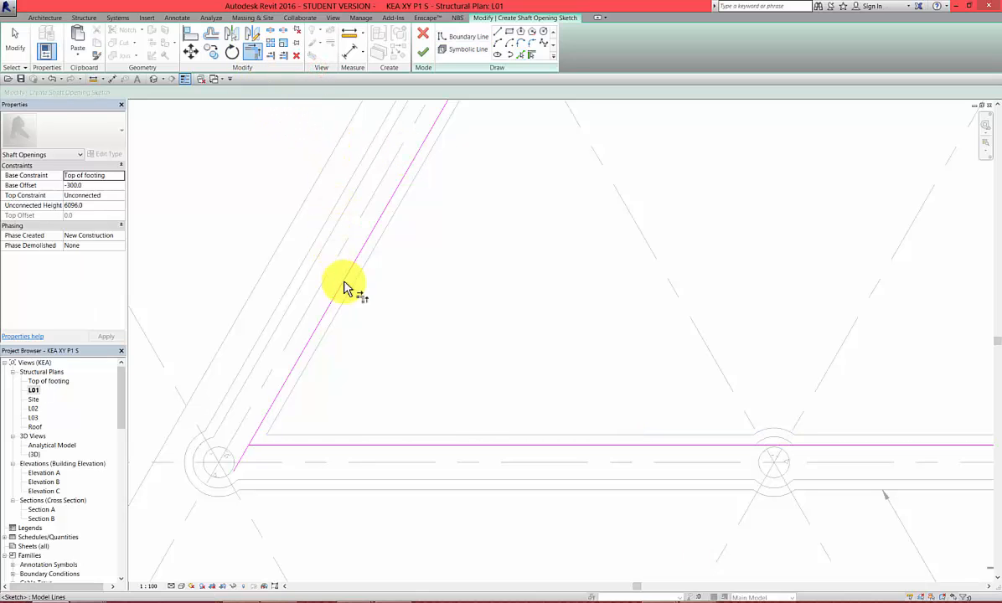
{"action": "left_click", "coordinate": [329, 308]}
{"action": "left_click", "coordinate": [262, 460]}
{"action": "scroll", "coordinate": [224, 518], "scroll_direction": "down", "scroll_amount": 3}
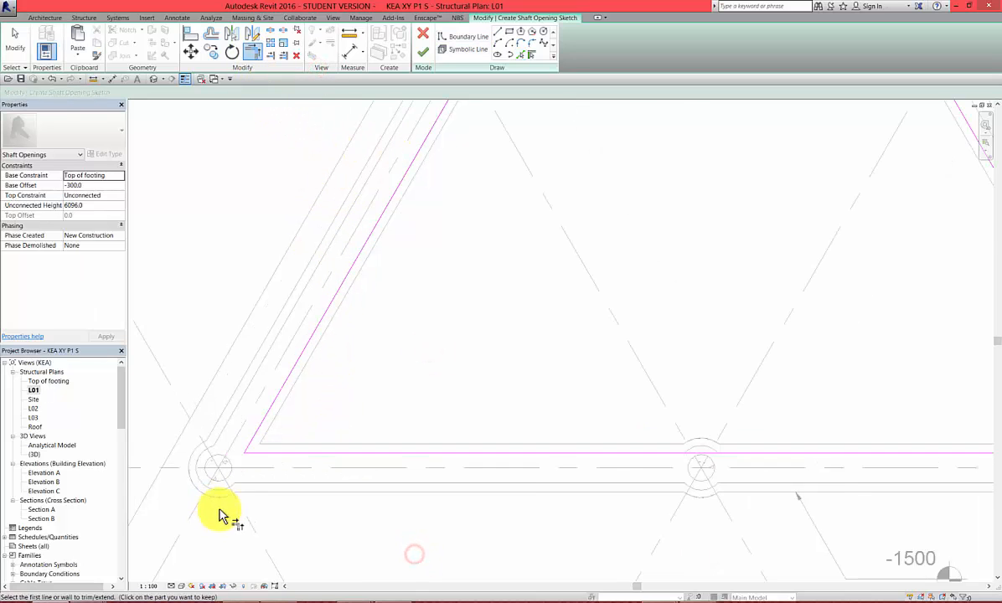
{"action": "left_click", "coordinate": [718, 473]}
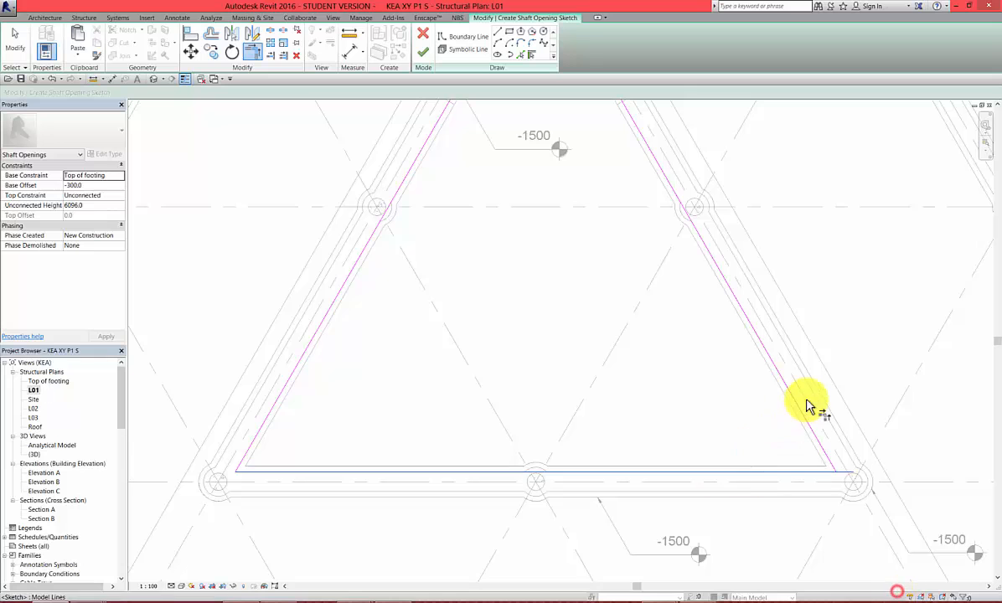
{"action": "left_click", "coordinate": [799, 410]}
{"action": "scroll", "coordinate": [775, 518], "scroll_direction": "down", "scroll_amount": 2}
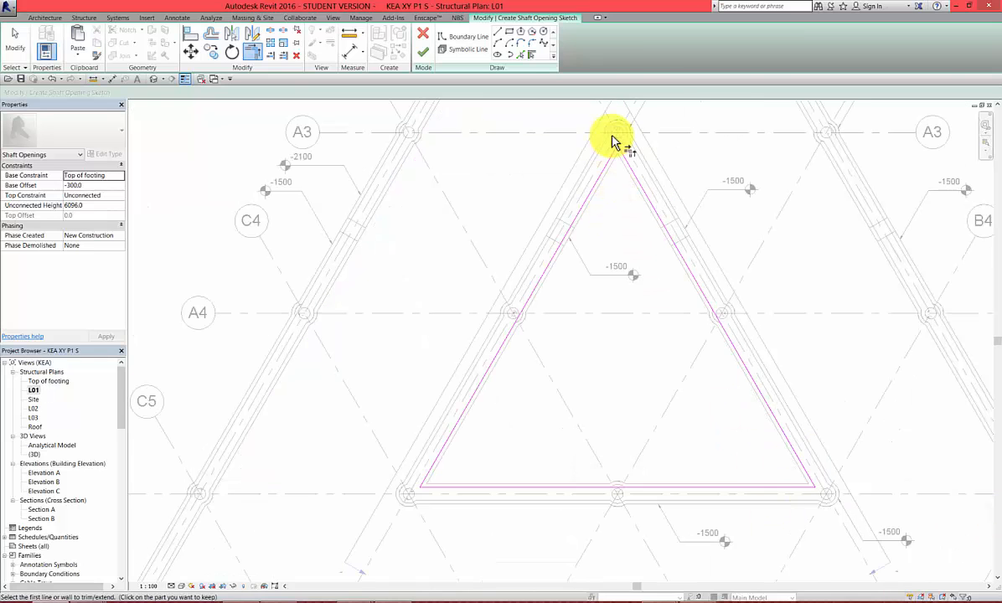
{"action": "scroll", "coordinate": [614, 140], "scroll_direction": "up", "scroll_amount": 2}
{"action": "left_click", "coordinate": [619, 171]}
{"action": "left_click", "coordinate": [646, 171]}
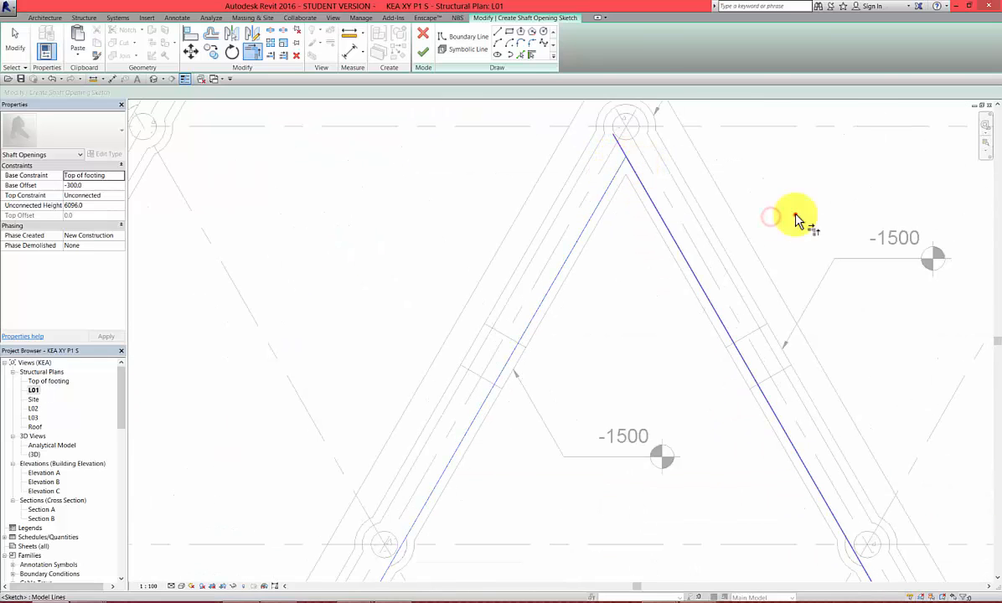
{"action": "scroll", "coordinate": [514, 354], "scroll_direction": "down", "scroll_amount": 3}
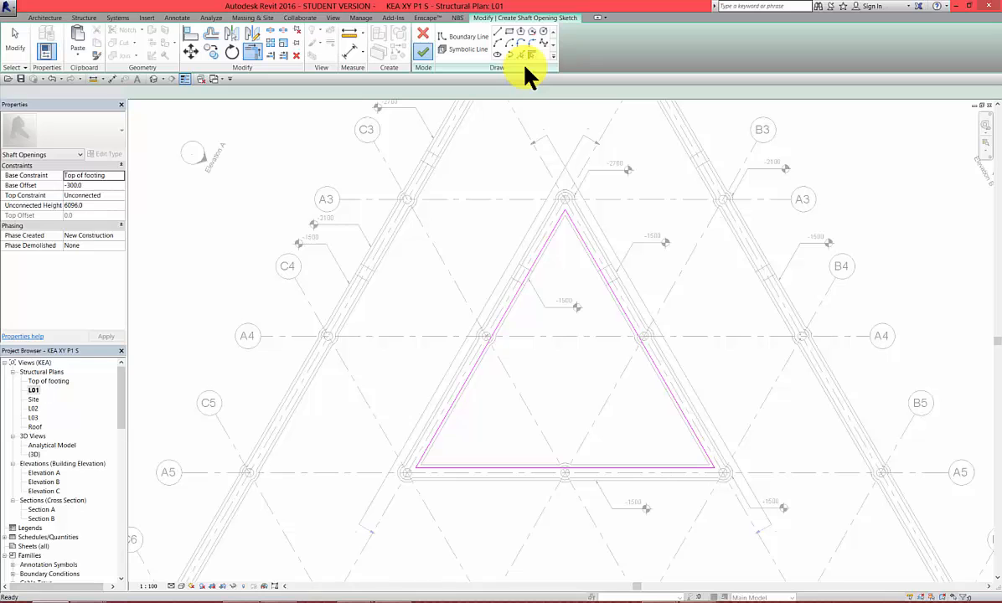
{"action": "left_click", "coordinate": [423, 52]}
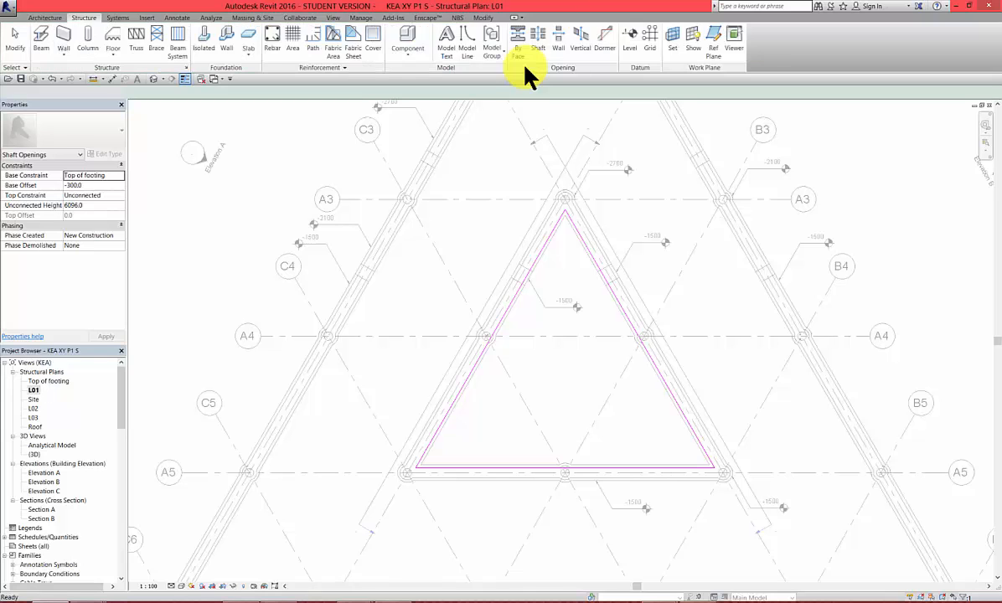
Step: Set the shaft opening's base constraint to L01 and its top constraint to Up to level: Roof
{"action": "left_click", "coordinate": [114, 175]}
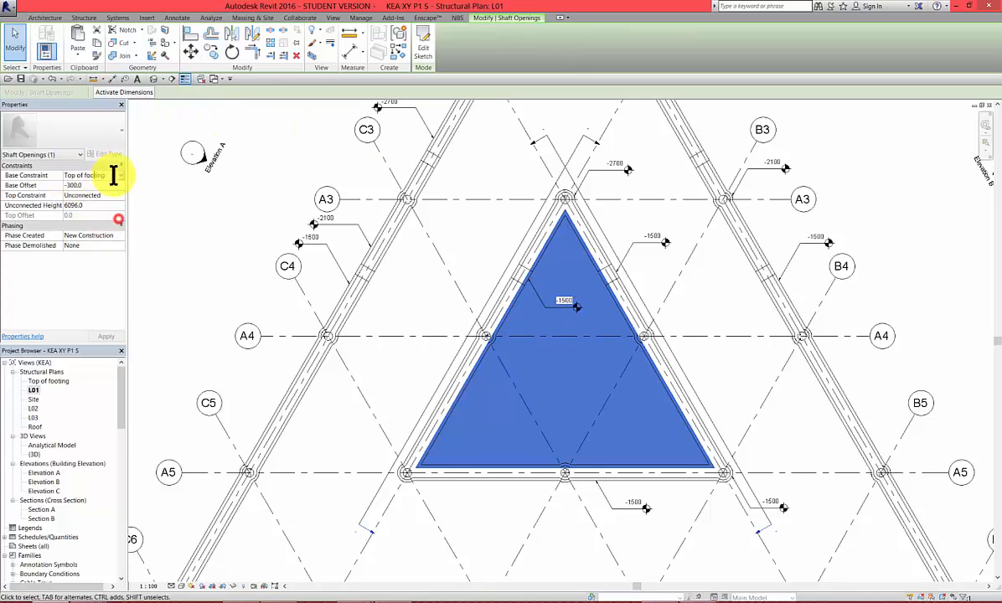
{"action": "left_click", "coordinate": [121, 175]}
{"action": "left_click", "coordinate": [76, 194]}
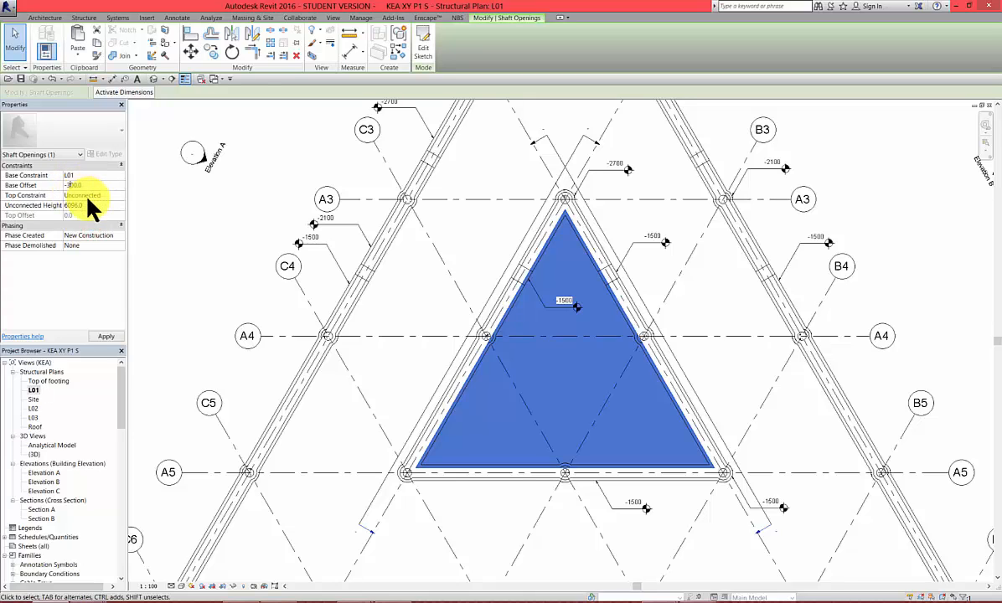
{"action": "left_click", "coordinate": [115, 196]}
{"action": "left_click", "coordinate": [121, 195]}
{"action": "scroll", "coordinate": [102, 237], "scroll_direction": "down", "scroll_amount": 2}
{"action": "left_click", "coordinate": [101, 238]}
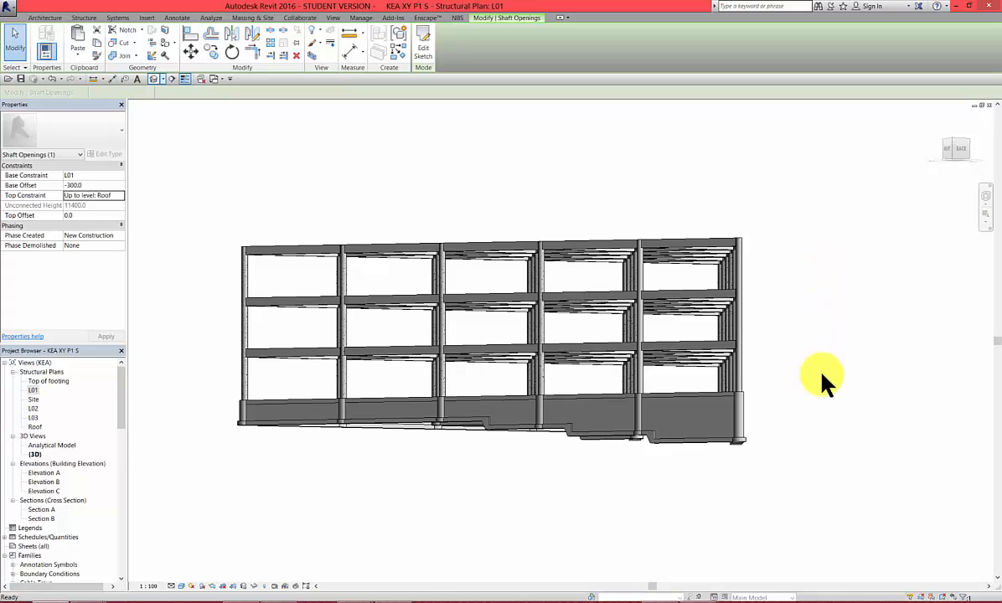
Step: Inspect the shaft opening through the floors in the 3D view and the junction between the L01 floor and the outer foundation wall
{"action": "middle_click_drag", "start_coordinate": [816, 285], "coordinate": [763, 338], "text": "shift"}
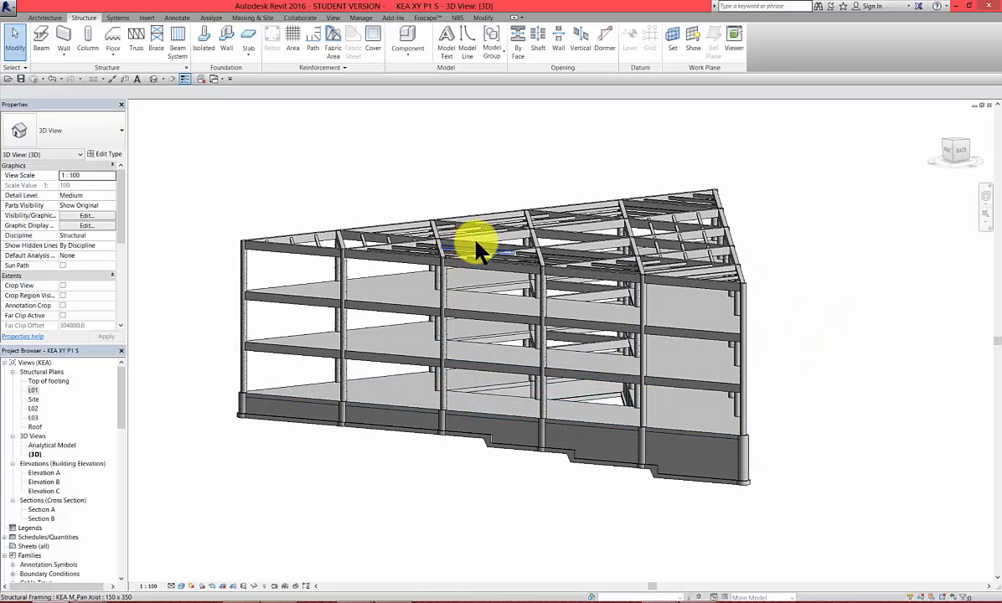
{"action": "middle_click_drag", "start_coordinate": [587, 284], "coordinate": [678, 324], "text": "shift"}
{"action": "scroll", "coordinate": [625, 279], "scroll_direction": "up", "scroll_amount": 5}
{"action": "scroll", "coordinate": [615, 255], "scroll_direction": "down", "scroll_amount": 1}
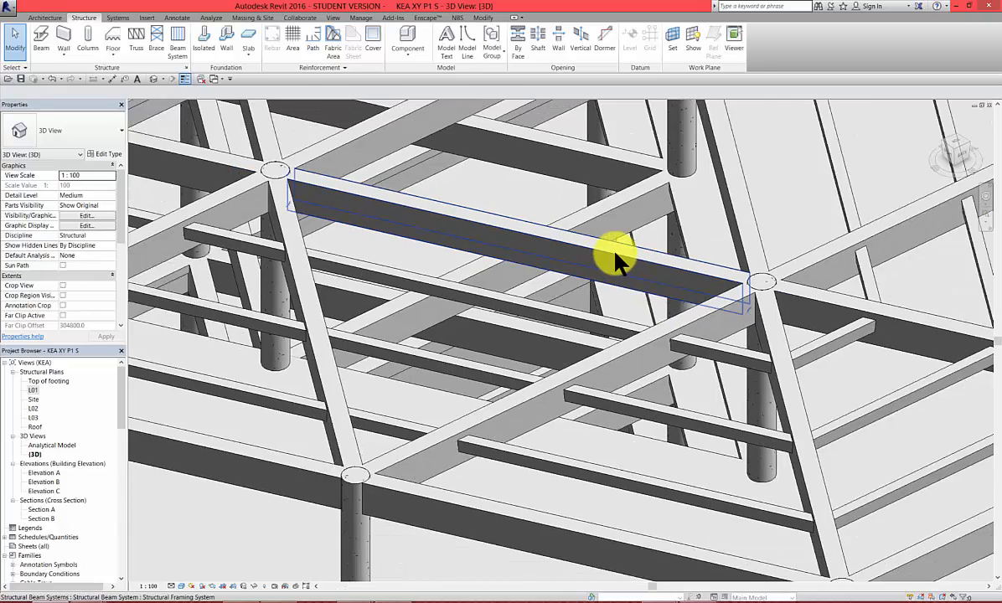
{"action": "scroll", "coordinate": [615, 255], "scroll_direction": "down", "scroll_amount": 10}
{"action": "middle_click_drag", "start_coordinate": [664, 442], "coordinate": [661, 385], "text": "shift"}
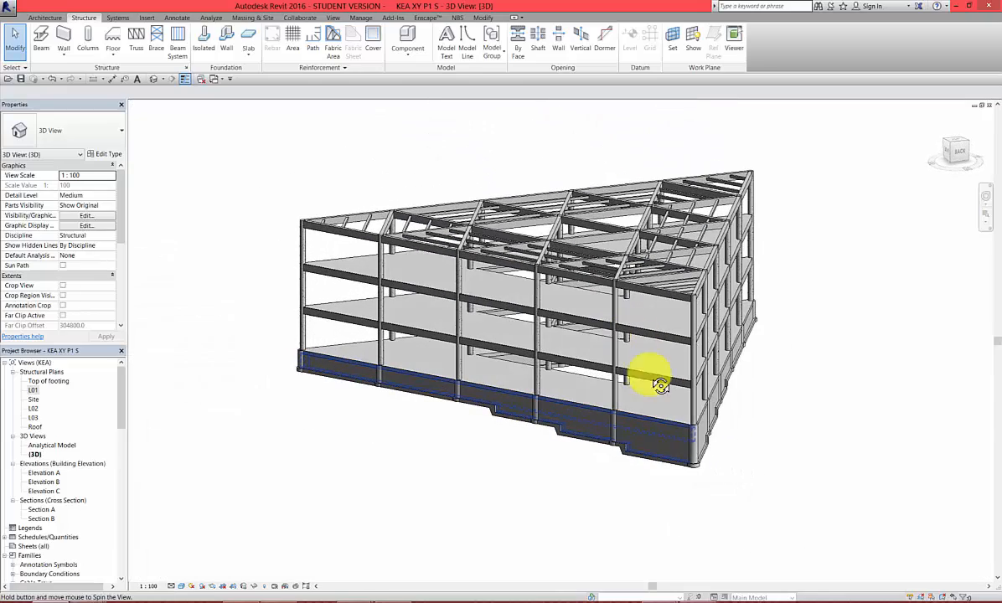
{"action": "scroll", "coordinate": [660, 432], "scroll_direction": "up", "scroll_amount": 4}
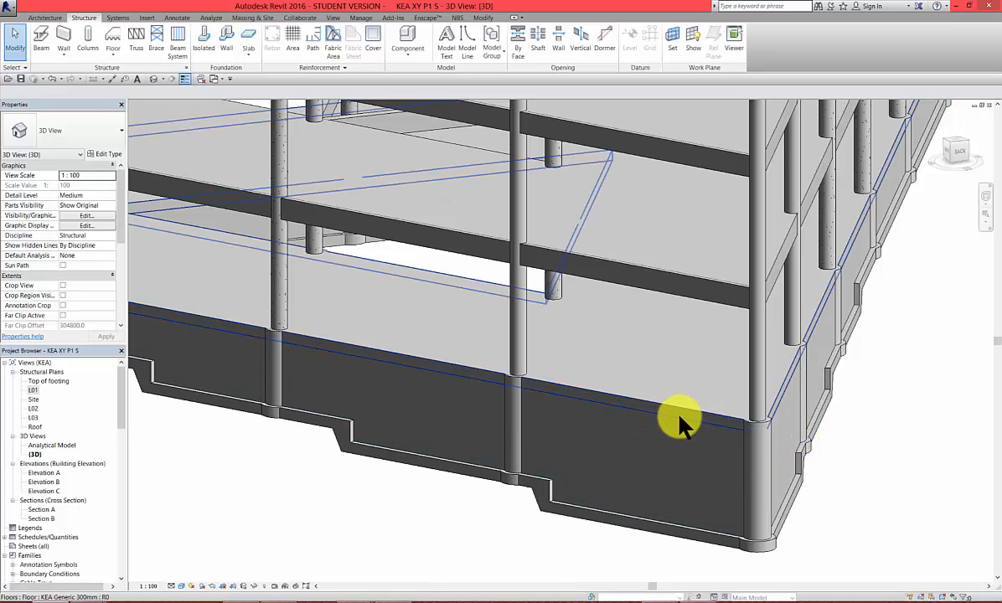
{"action": "scroll", "coordinate": [578, 423], "scroll_direction": "down", "scroll_amount": 4}
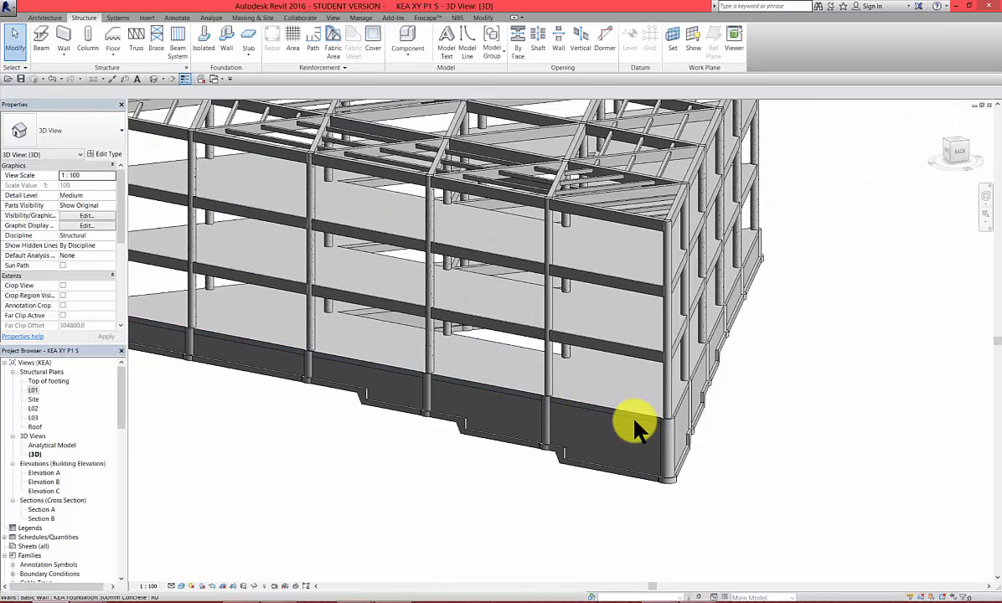
{"action": "scroll", "coordinate": [643, 423], "scroll_direction": "up", "scroll_amount": 4}
{"action": "scroll", "coordinate": [647, 423], "scroll_direction": "up", "scroll_amount": 2}
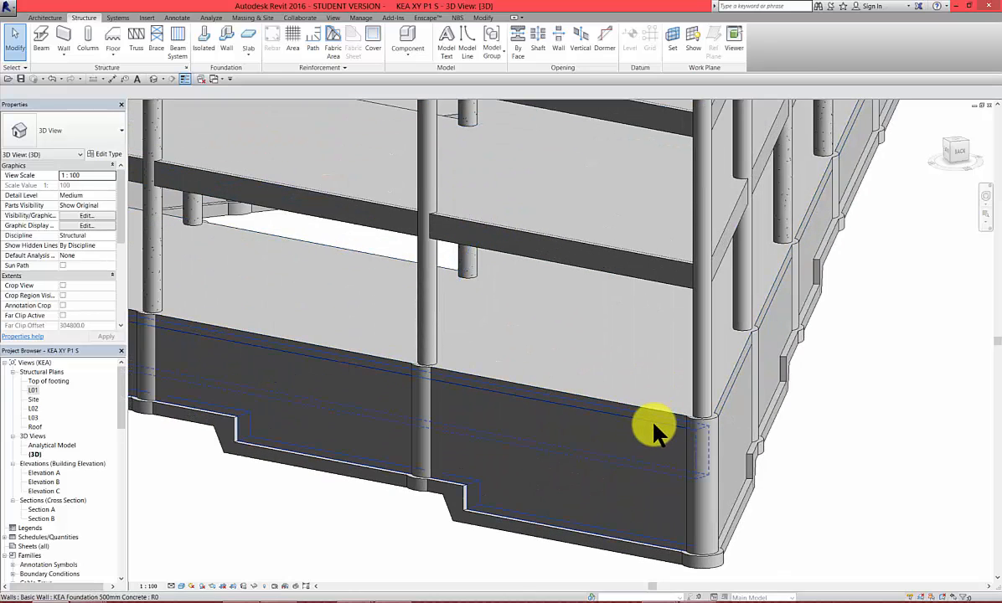
{"action": "left_click", "coordinate": [640, 413]}
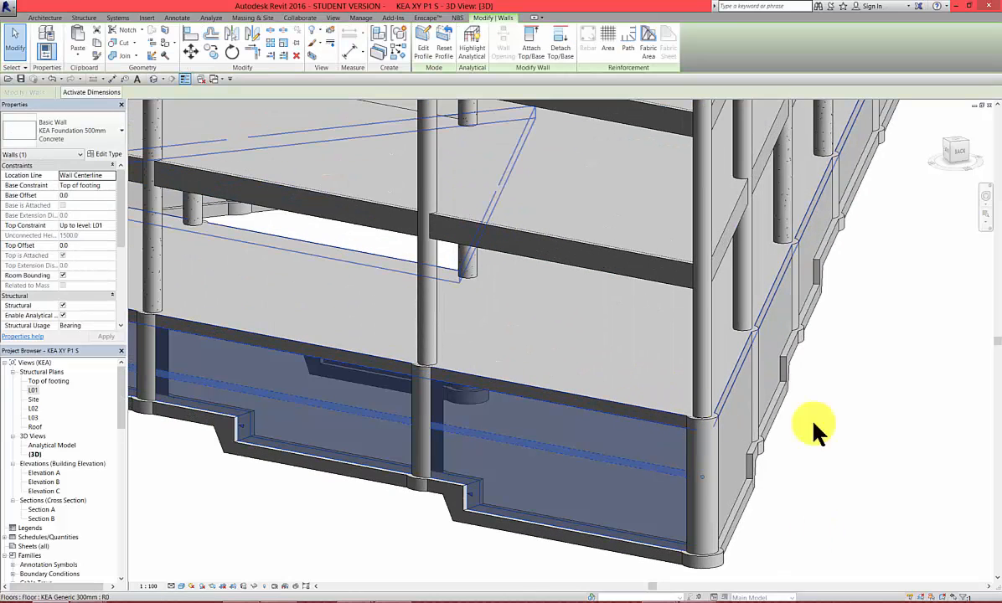
{"action": "left_click", "coordinate": [862, 444]}
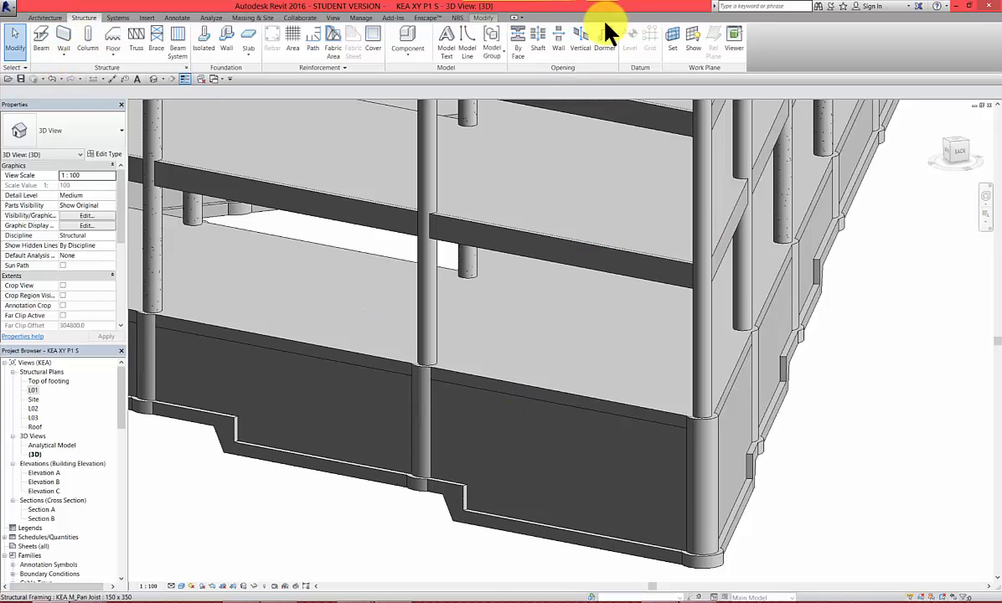
Step: Join the geometry of the L01 floor with the stepped outer foundation wall on the building's back side
{"action": "left_click", "coordinate": [484, 18]}
{"action": "left_click", "coordinate": [124, 55]}
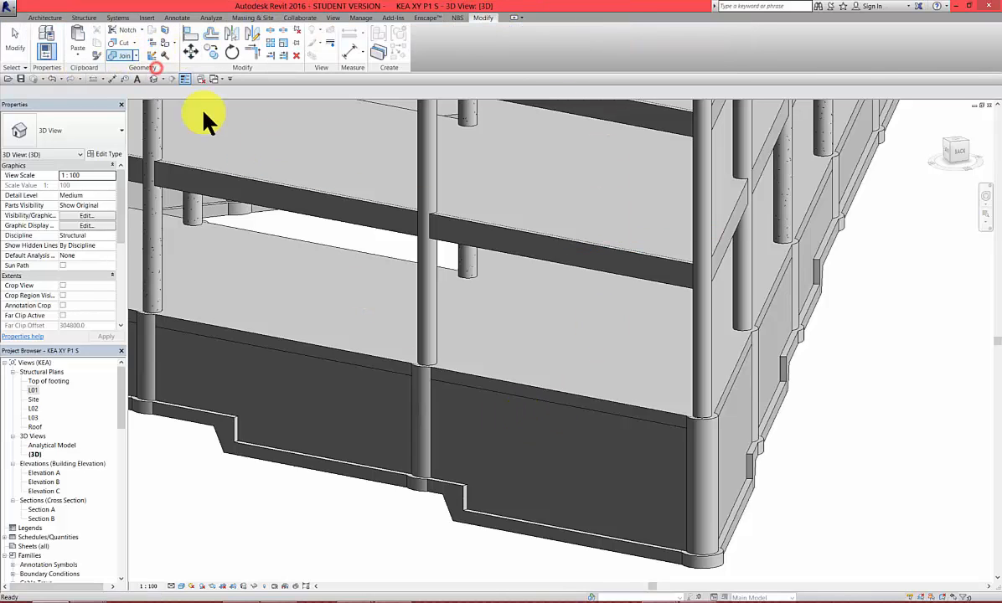
{"action": "left_click", "coordinate": [533, 396]}
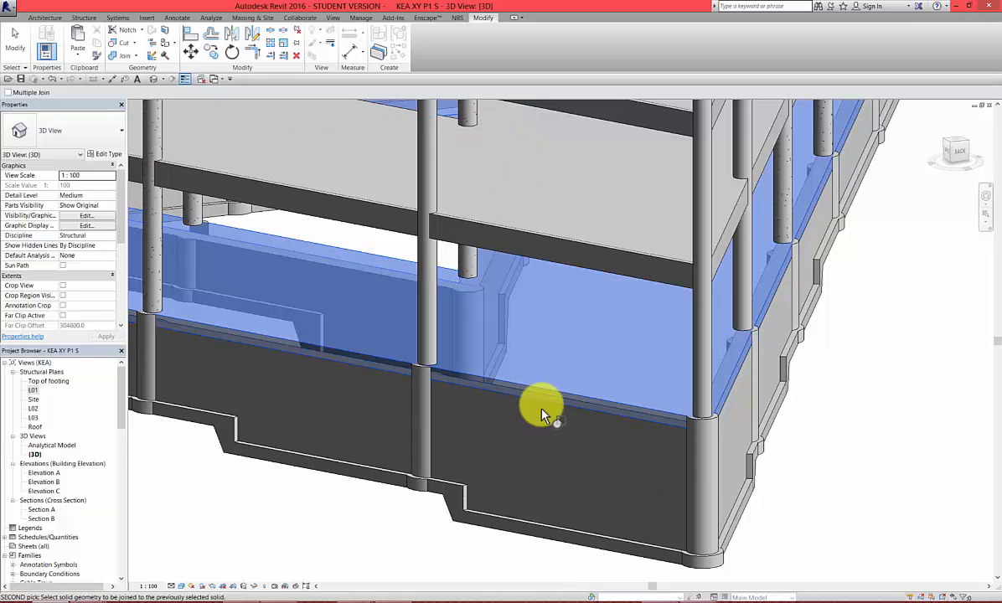
{"action": "left_click", "coordinate": [679, 505]}
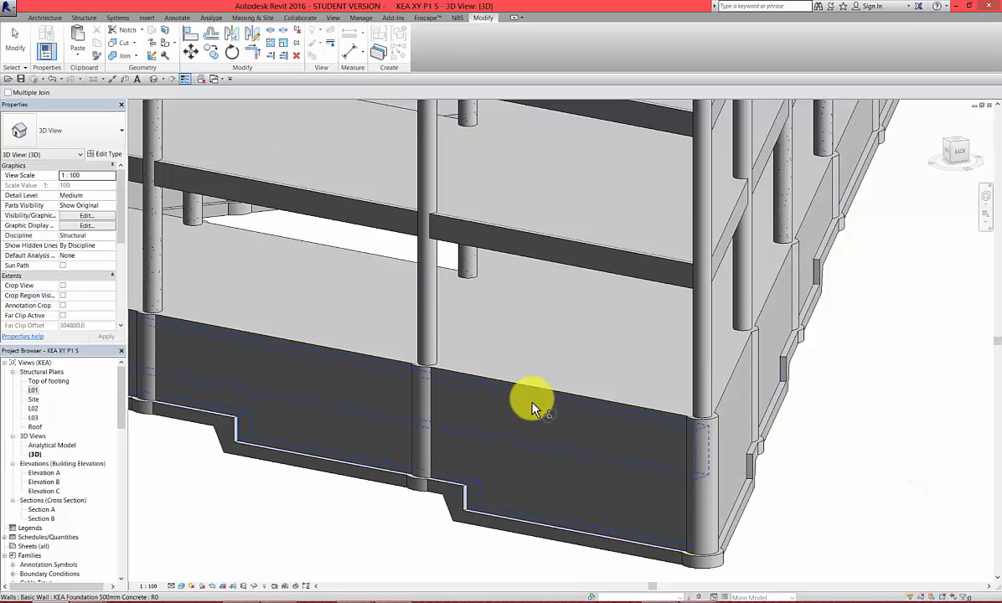
Step: Join the L01 floor with the outer foundation wall on the building's second side
{"action": "scroll", "coordinate": [530, 401], "scroll_direction": "down", "scroll_amount": 5}
{"action": "middle_click_drag", "start_coordinate": [750, 331], "coordinate": [410, 290], "text": "shift"}
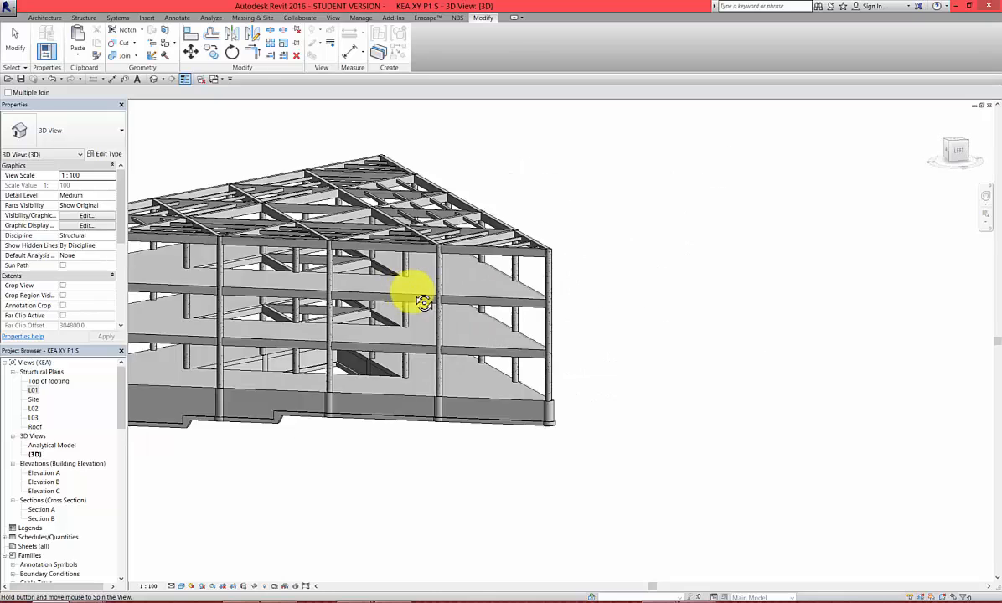
{"action": "scroll", "coordinate": [398, 297], "scroll_direction": "up", "scroll_amount": 3}
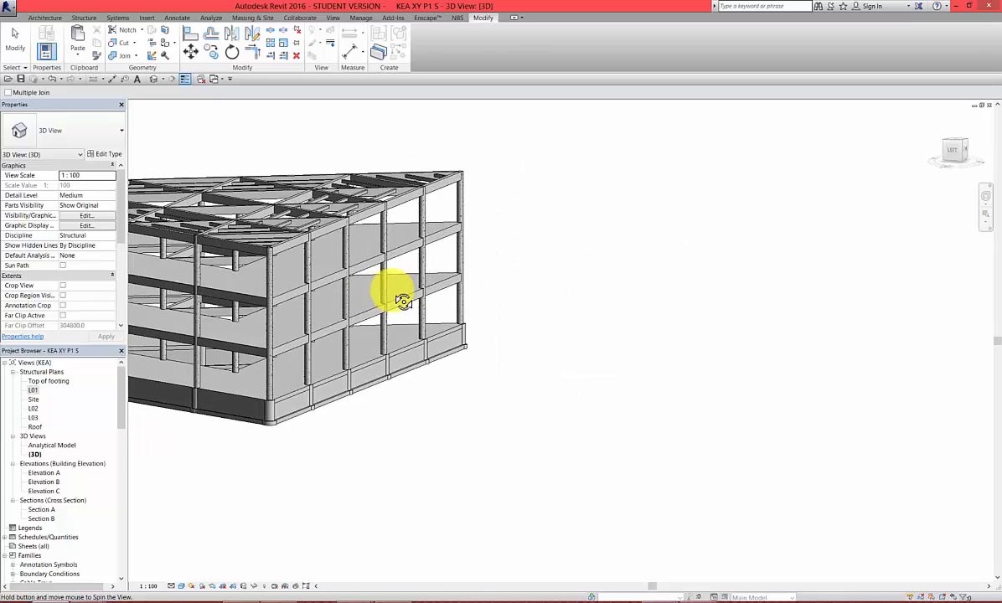
{"action": "left_click", "coordinate": [333, 390]}
{"action": "left_click", "coordinate": [439, 397]}
{"action": "middle_click_drag", "start_coordinate": [481, 409], "coordinate": [501, 420], "text": "shift"}
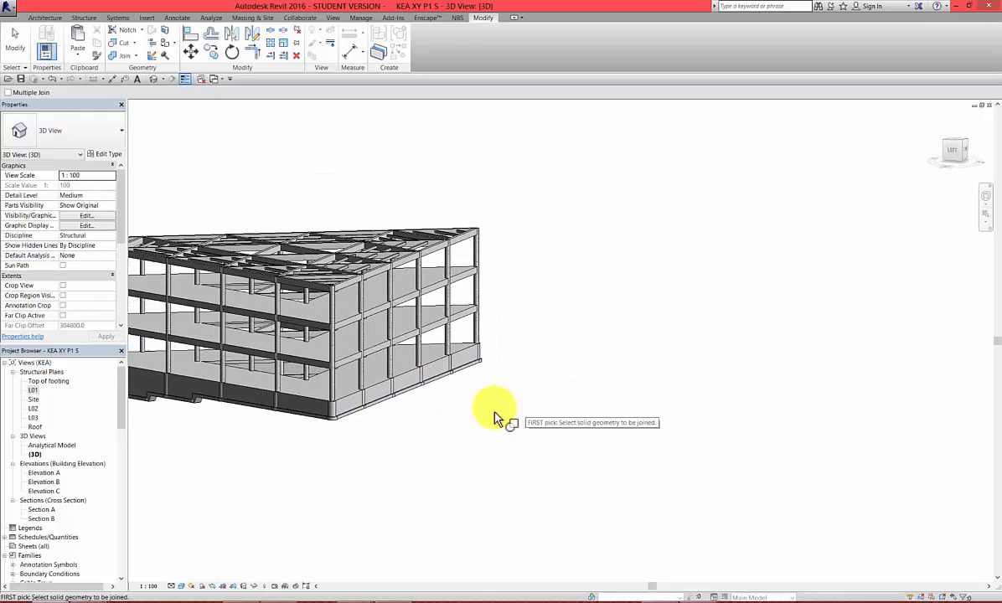
{"action": "middle_click_drag", "start_coordinate": [324, 375], "coordinate": [283, 351], "text": "shift"}
{"action": "scroll", "coordinate": [283, 350], "scroll_direction": "up", "scroll_amount": 5}
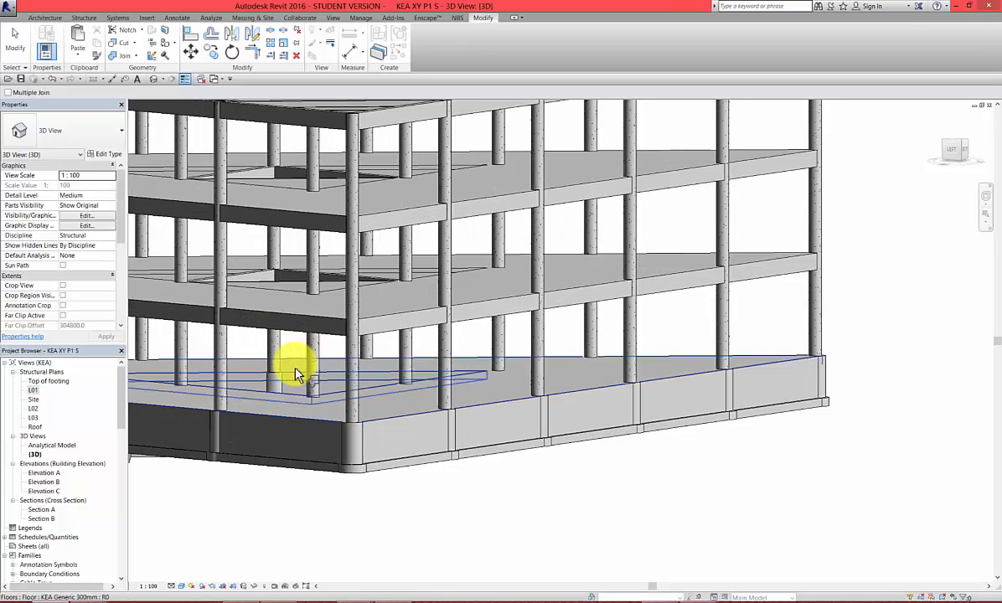
{"action": "left_click", "coordinate": [295, 385]}
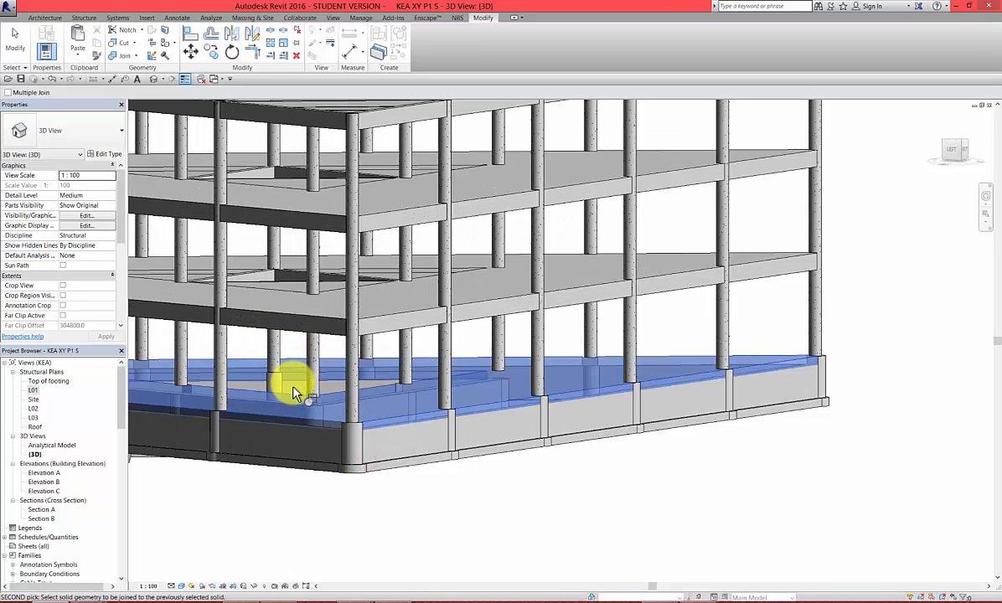
{"action": "left_click", "coordinate": [367, 469]}
Step: Join the L01 floor with the outer foundation wall on the third side and end the Join command
{"action": "middle_click_drag", "start_coordinate": [339, 406], "coordinate": [627, 403], "text": "shift"}
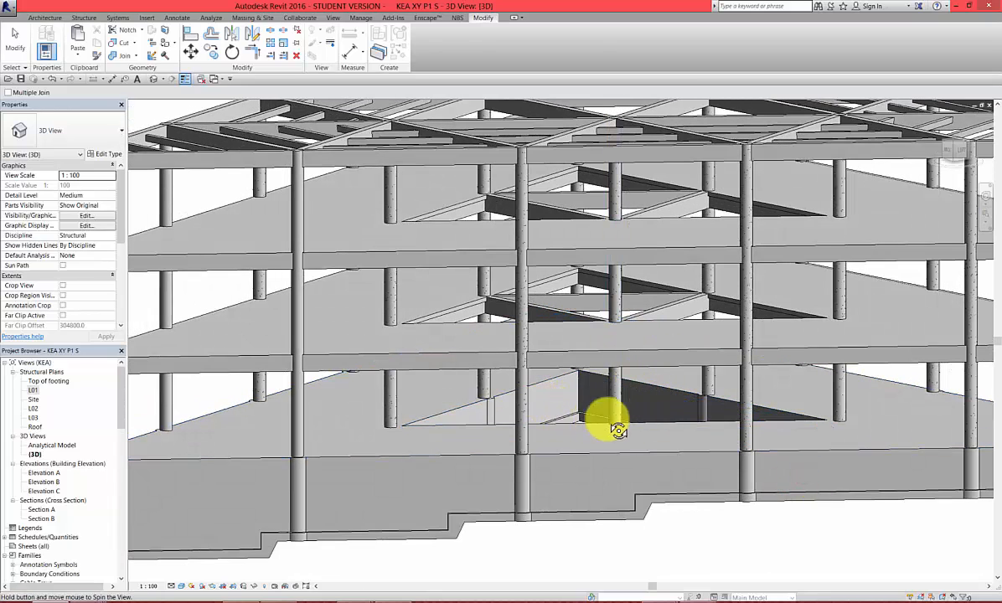
{"action": "middle_click_drag", "start_coordinate": [608, 423], "coordinate": [878, 370], "text": "shift"}
{"action": "left_click", "coordinate": [734, 340]}
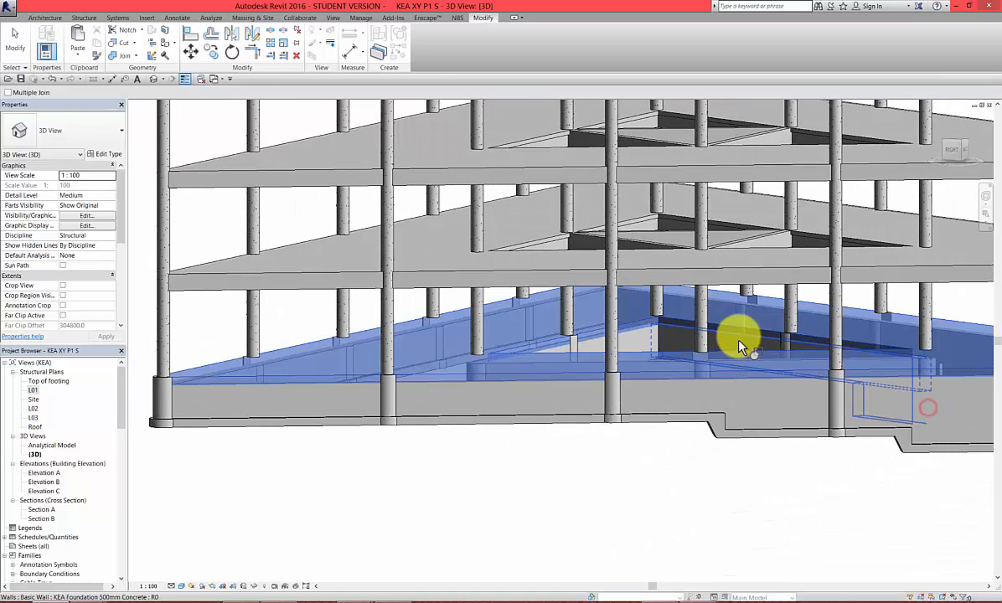
{"action": "left_click", "coordinate": [739, 435]}
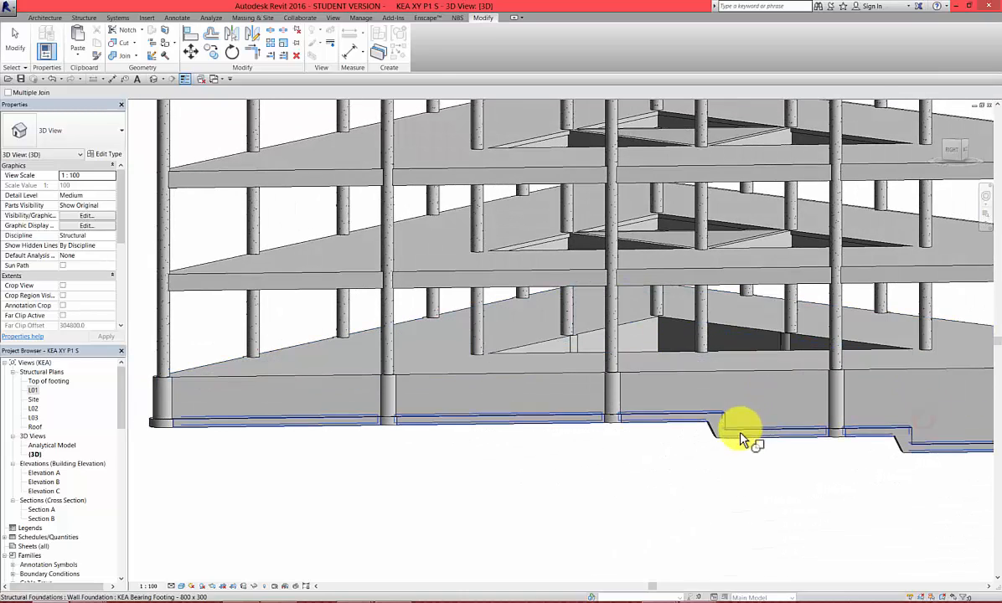
{"action": "left_click", "coordinate": [18, 43]}
Step: Temporarily isolate the L01 floor slab in the 3D view
{"action": "scroll", "coordinate": [485, 291], "scroll_direction": "down", "scroll_amount": 6}
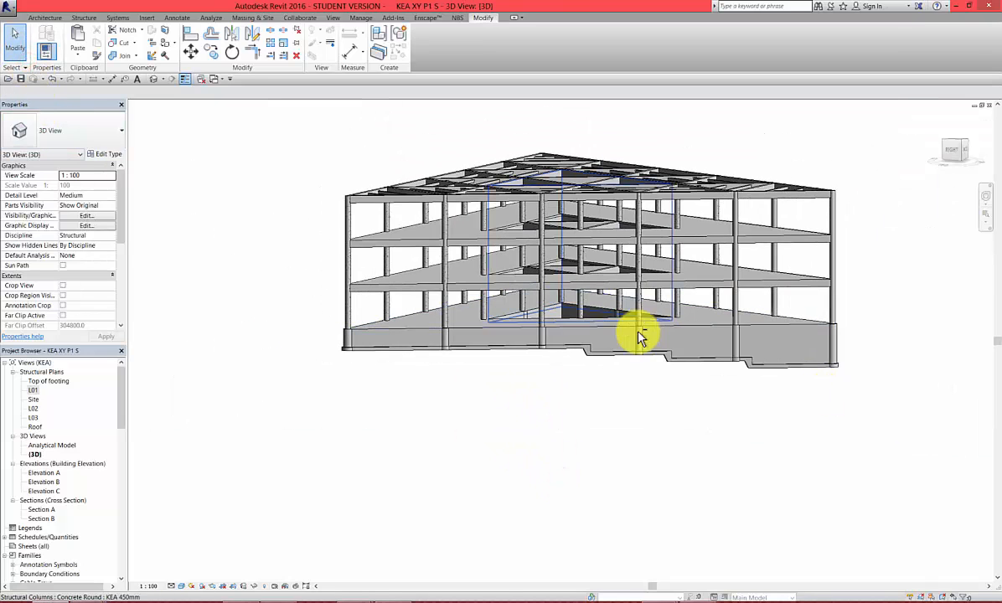
{"action": "middle_click_drag", "start_coordinate": [878, 390], "coordinate": [772, 398], "text": "shift"}
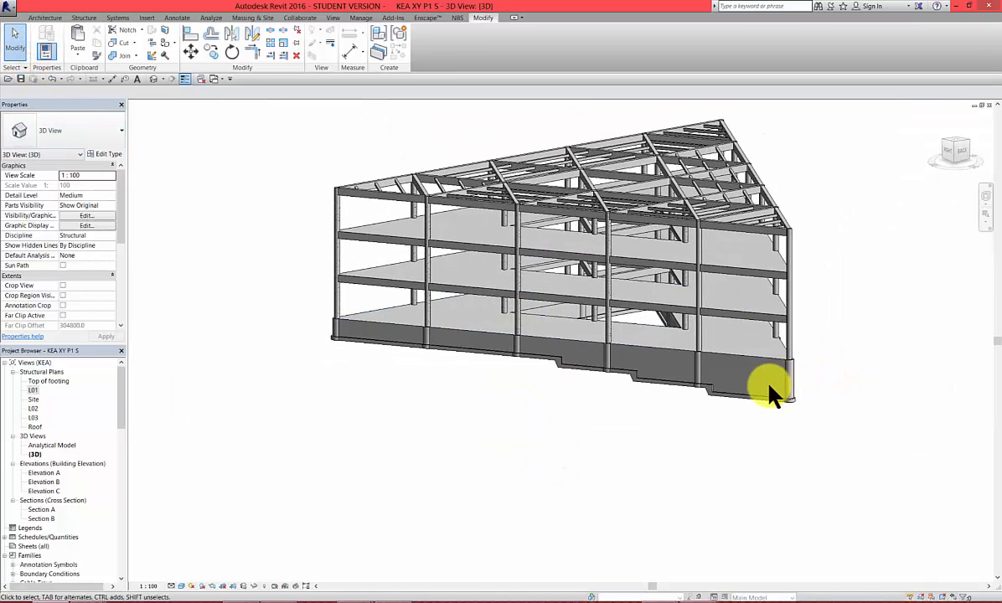
{"action": "scroll", "coordinate": [360, 331], "scroll_direction": "up", "scroll_amount": 5}
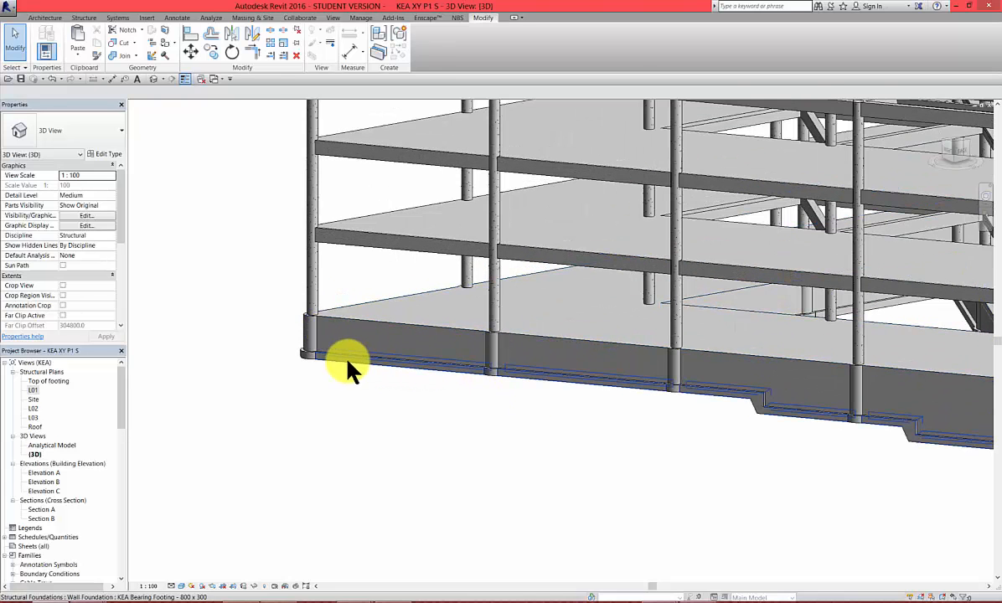
{"action": "scroll", "coordinate": [346, 364], "scroll_direction": "down", "scroll_amount": 5}
{"action": "middle_click_drag", "start_coordinate": [274, 398], "coordinate": [293, 379]}
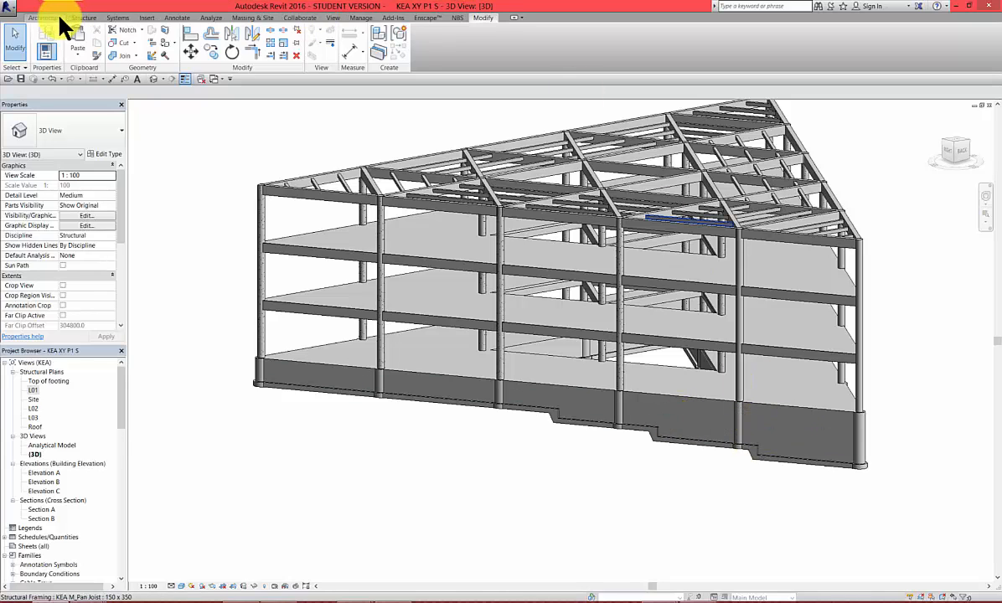
{"action": "left_click", "coordinate": [442, 374]}
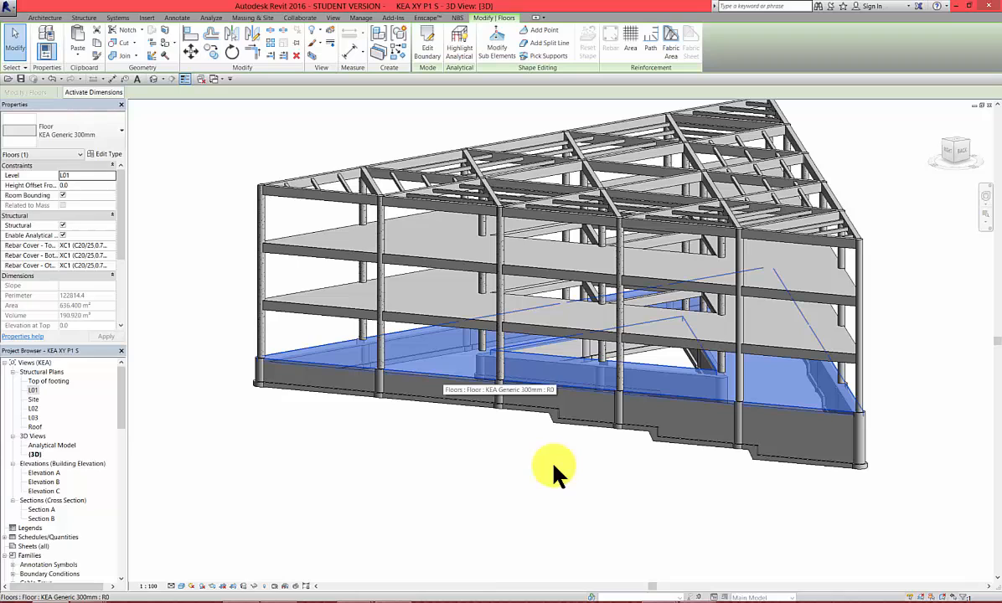
{"action": "key", "text": "h"}
{"action": "key", "text": "i"}
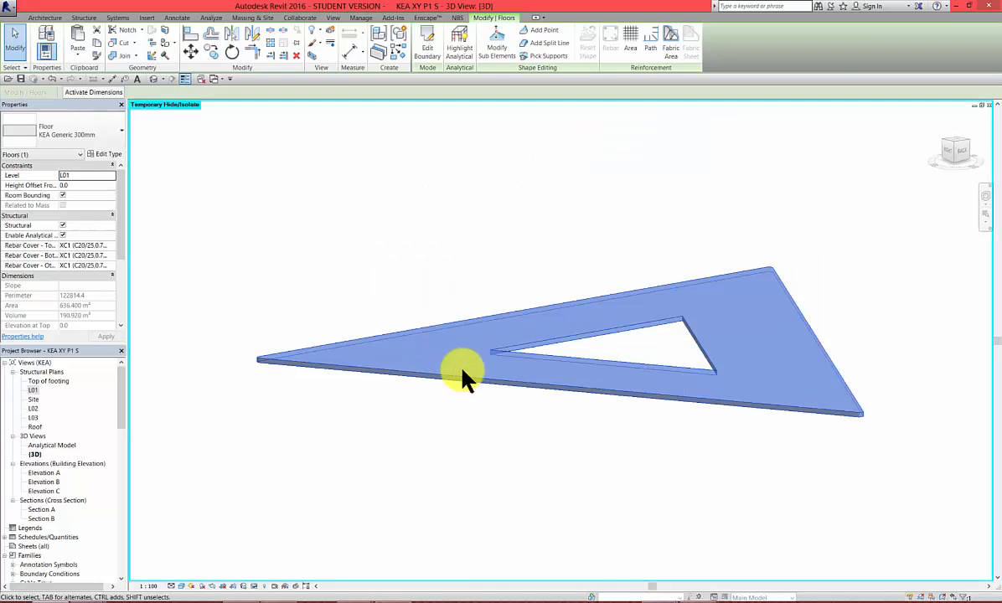
{"action": "left_click", "coordinate": [637, 554]}
{"action": "middle_click_drag", "start_coordinate": [812, 524], "coordinate": [704, 413], "text": "shift"}
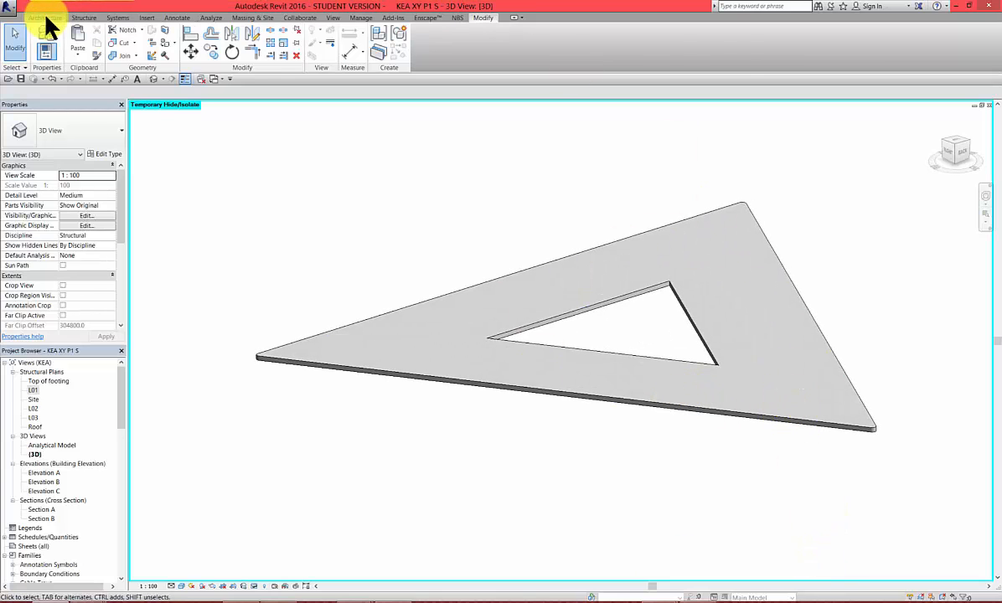
Step: Start the Floor Slab Edge command and set its type profile to M_Slab Edge-Thickened : 900 x 450mm
{"action": "left_click", "coordinate": [89, 18]}
{"action": "left_click", "coordinate": [114, 52]}
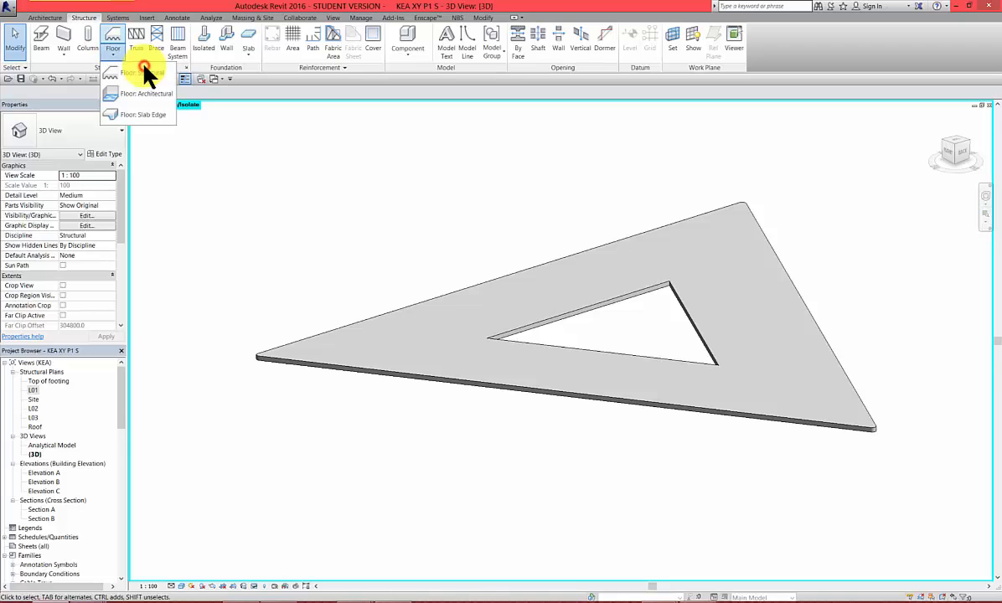
{"action": "left_click", "coordinate": [127, 114]}
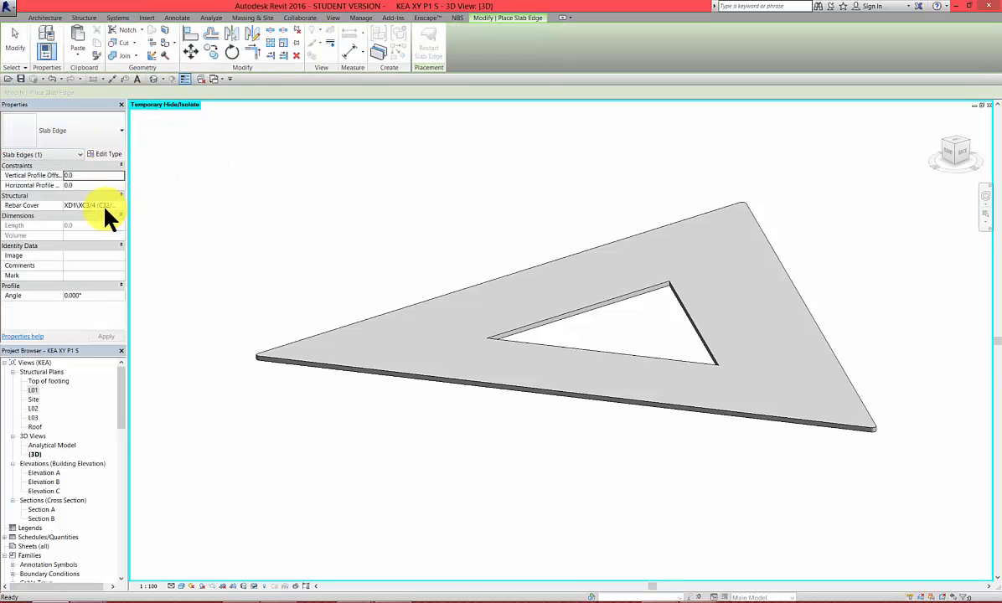
{"action": "left_click", "coordinate": [106, 155]}
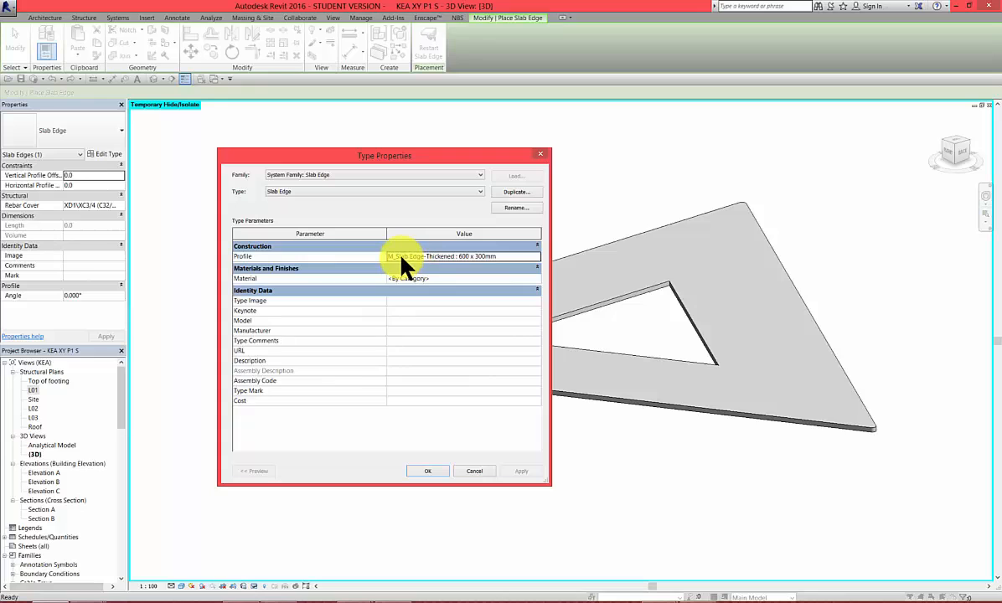
{"action": "left_click", "coordinate": [534, 324]}
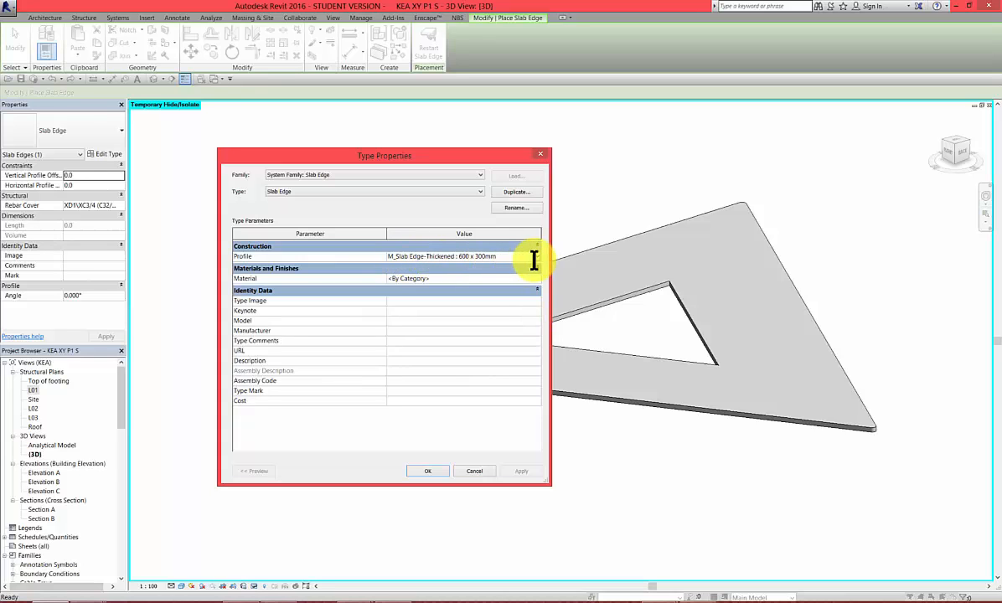
{"action": "left_click", "coordinate": [537, 256]}
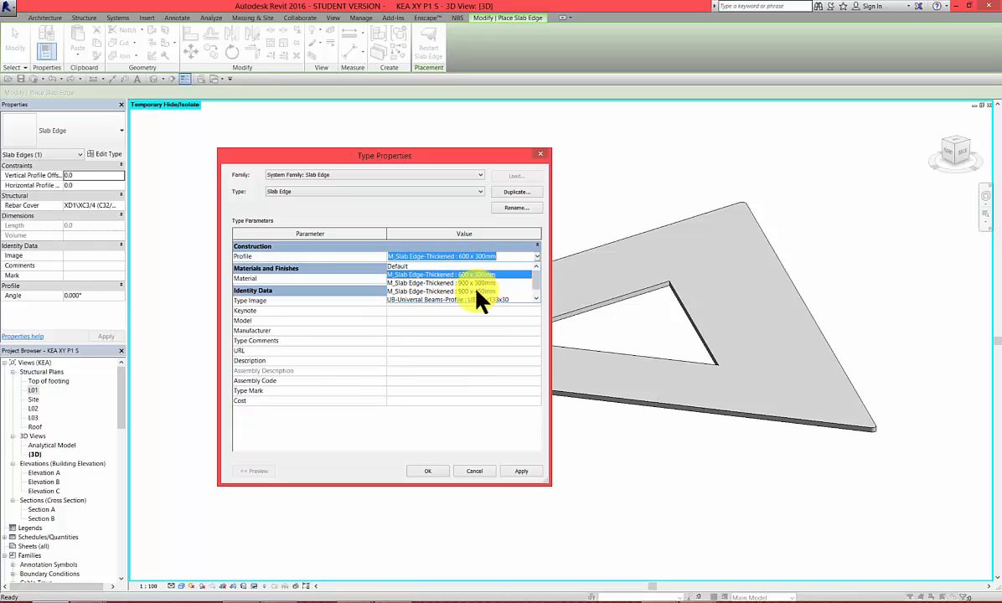
{"action": "left_click", "coordinate": [579, 362]}
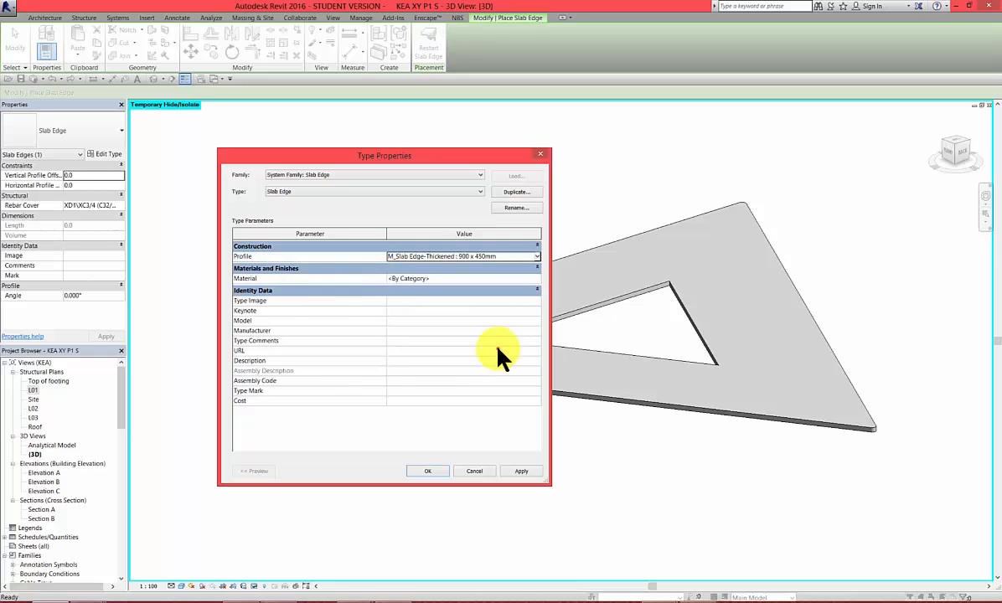
Step: Assign KEA Concrete as the slab edge type's material and accept the type properties
{"action": "left_click", "coordinate": [398, 279]}
{"action": "left_click", "coordinate": [537, 279]}
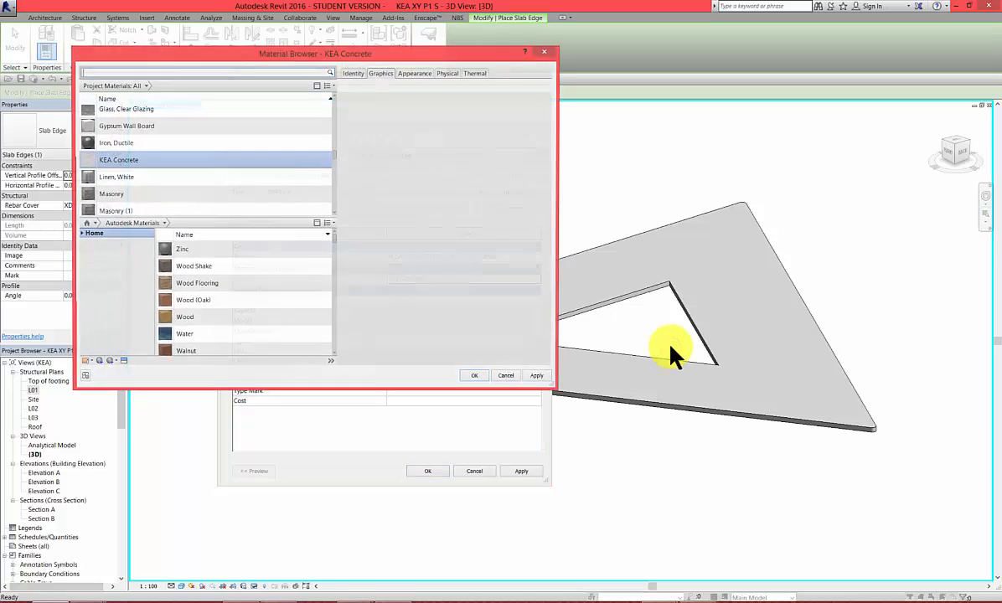
{"action": "left_click", "coordinate": [473, 378]}
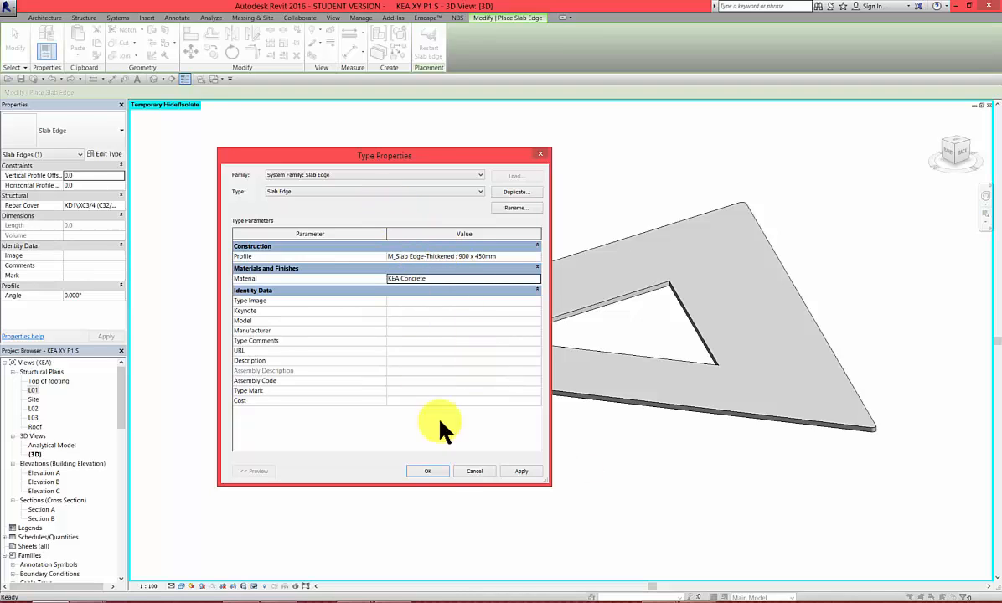
{"action": "left_click", "coordinate": [428, 470]}
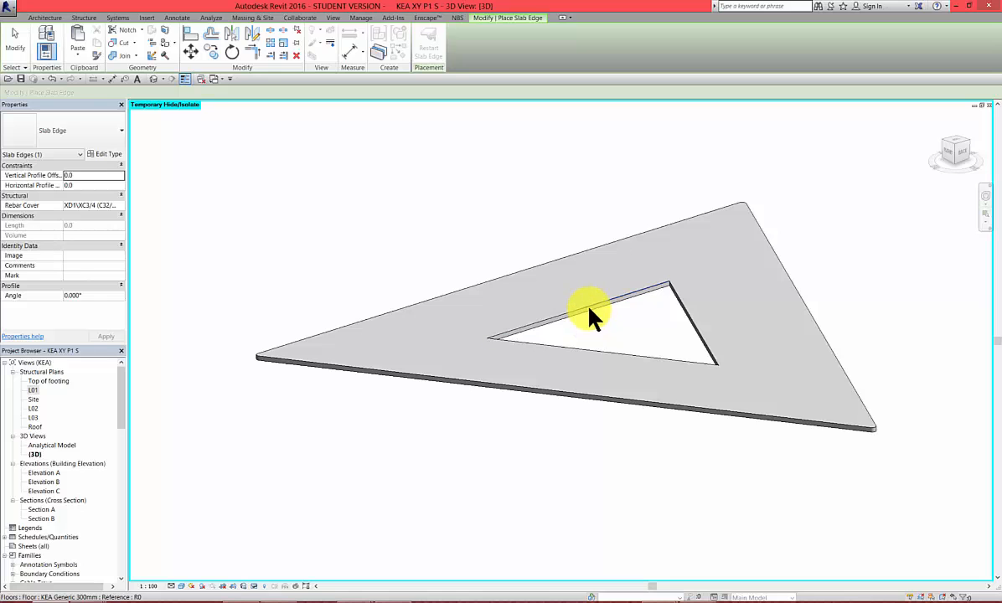
Step: Place a slab edge along the lower edge of the first side of the floor's triangular opening
{"action": "scroll", "coordinate": [635, 303], "scroll_direction": "up", "scroll_amount": 4}
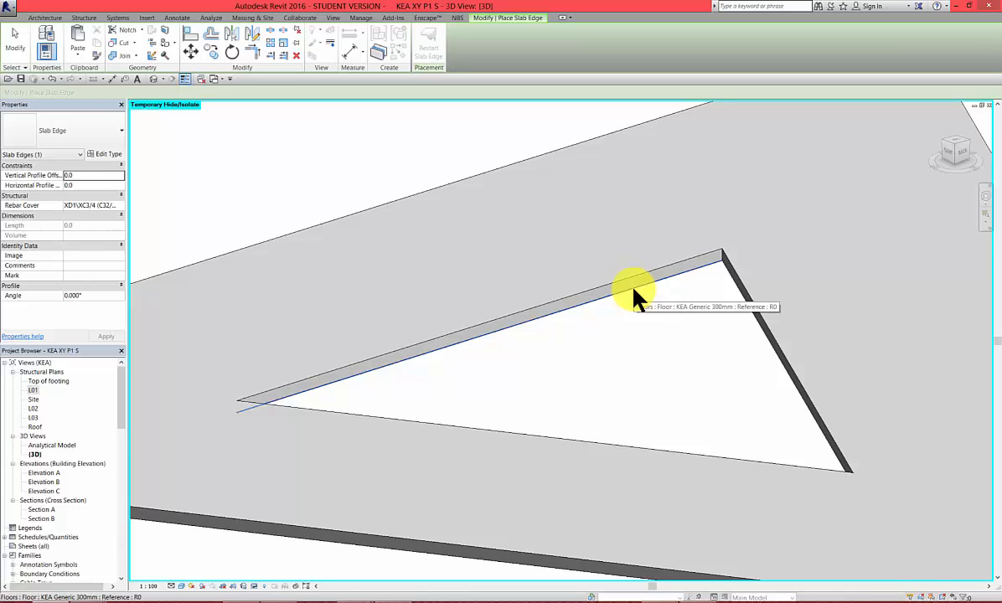
{"action": "left_click", "coordinate": [635, 293]}
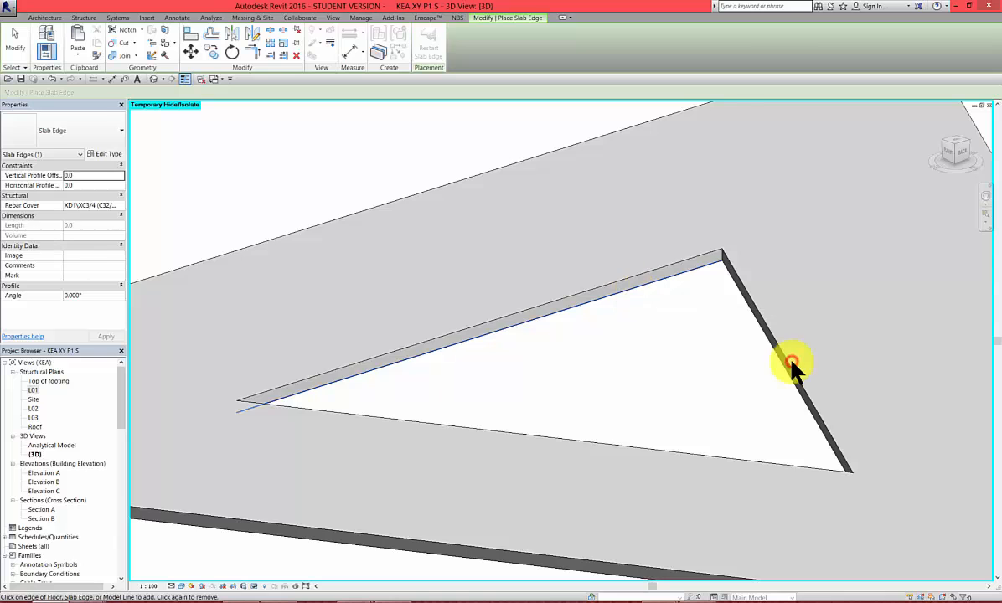
Step: Start a separate slab edge and place it along the lower edge of the opening's second side
{"action": "middle_click_drag", "start_coordinate": [687, 376], "coordinate": [669, 393], "text": "shift"}
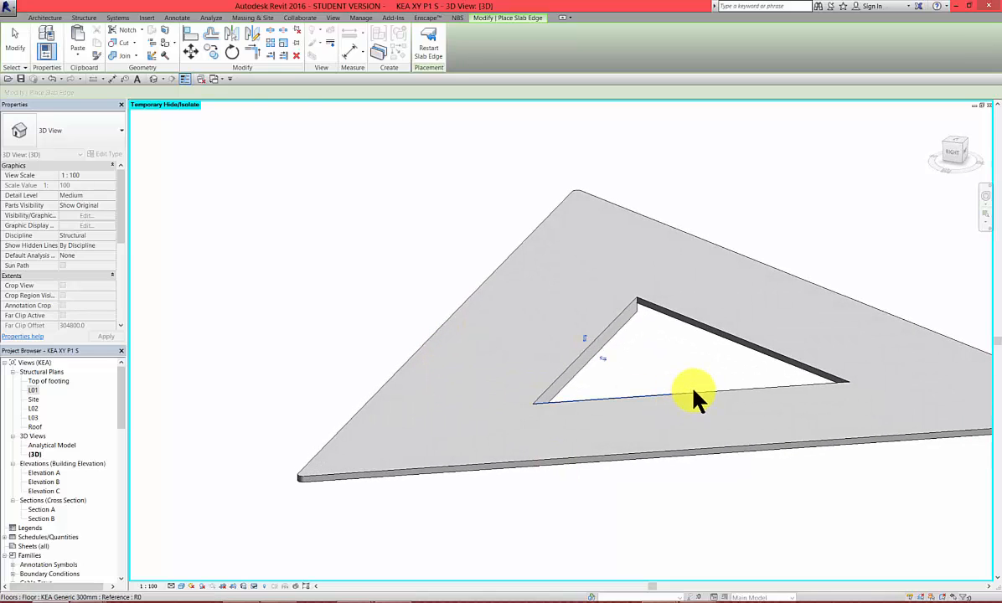
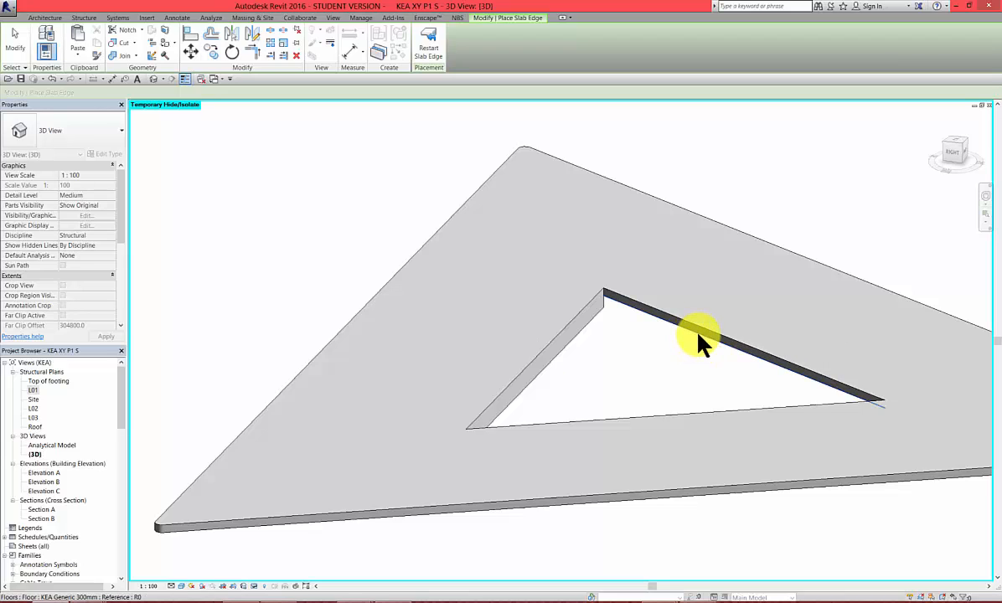
{"action": "left_click", "coordinate": [84, 18]}
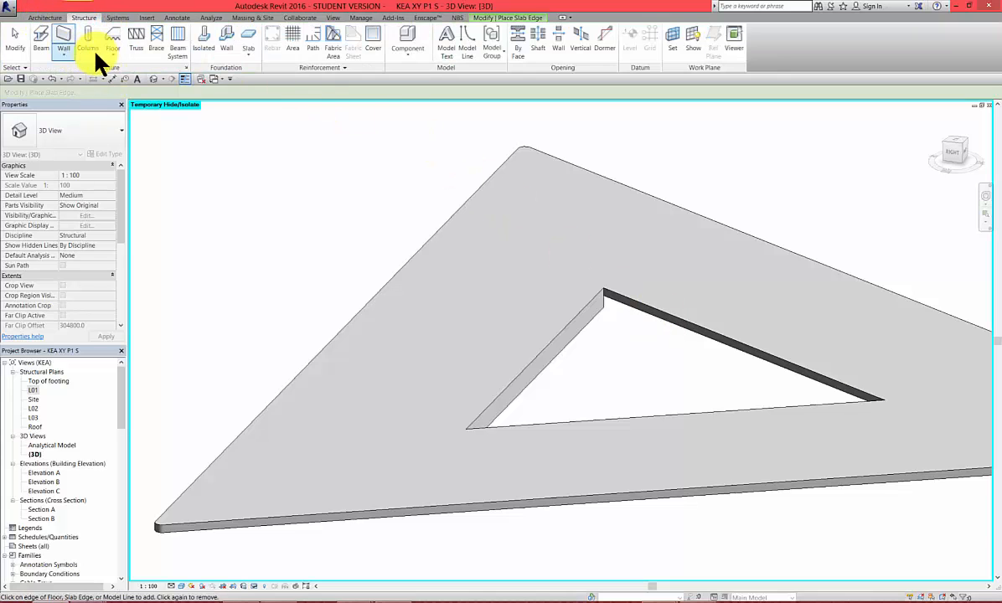
{"action": "left_click", "coordinate": [117, 55]}
{"action": "left_click", "coordinate": [130, 112]}
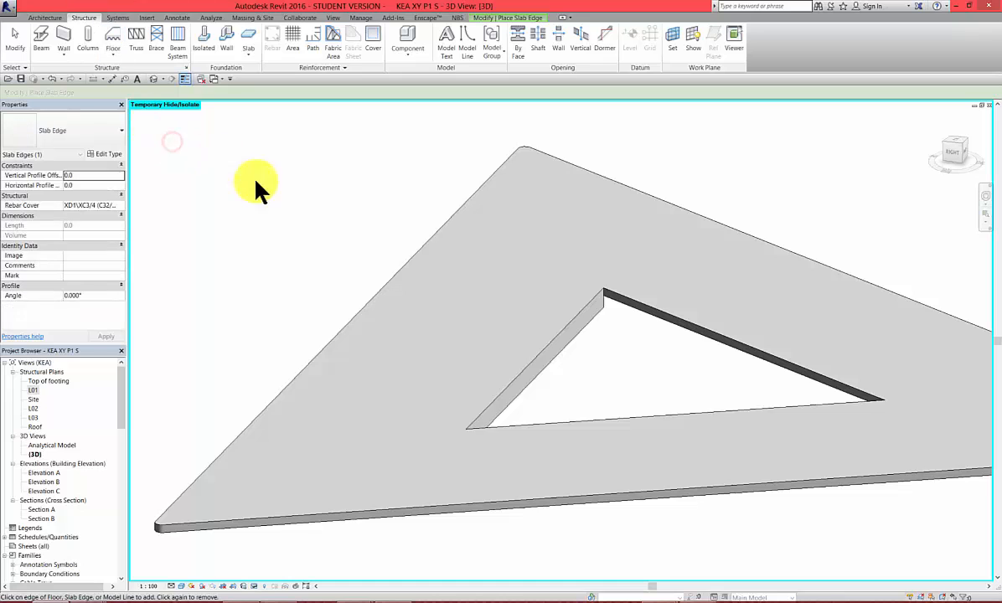
{"action": "left_click", "coordinate": [683, 335]}
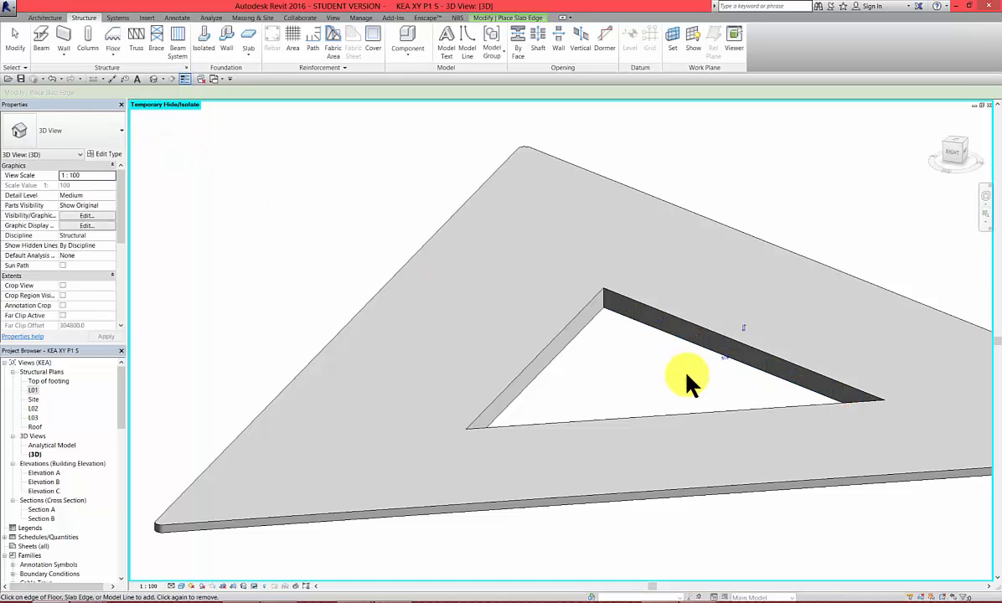
Step: Place a separate slab edge along the lower edge of the opening's third side and end the command
{"action": "middle_click_drag", "start_coordinate": [630, 396], "coordinate": [502, 402], "text": "shift"}
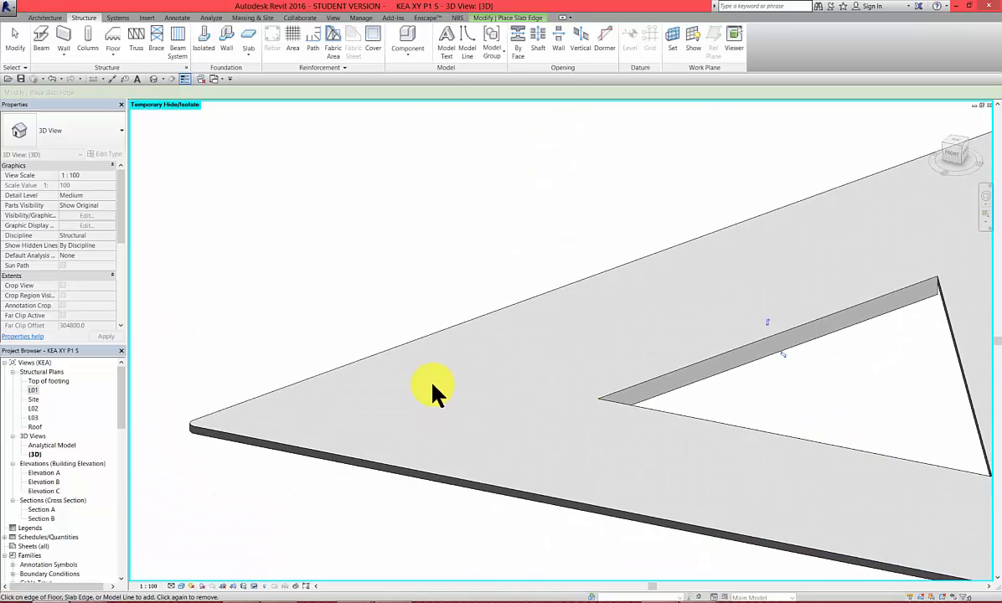
{"action": "middle_click_drag", "start_coordinate": [436, 394], "coordinate": [464, 432], "text": "shift"}
{"action": "scroll", "coordinate": [351, 425], "scroll_direction": "down", "scroll_amount": 3}
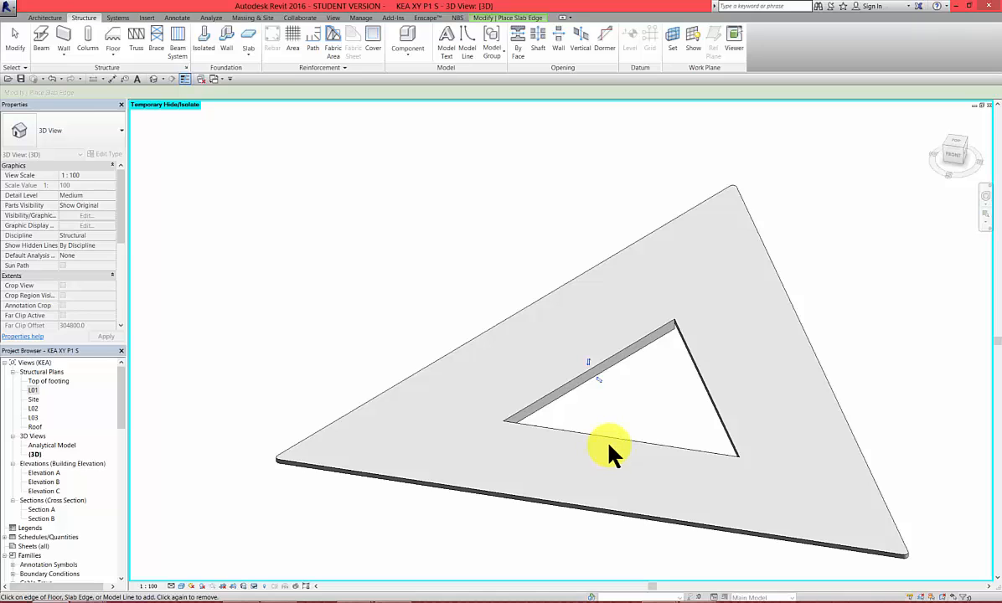
{"action": "middle_click_drag", "start_coordinate": [608, 433], "coordinate": [660, 330], "text": "shift"}
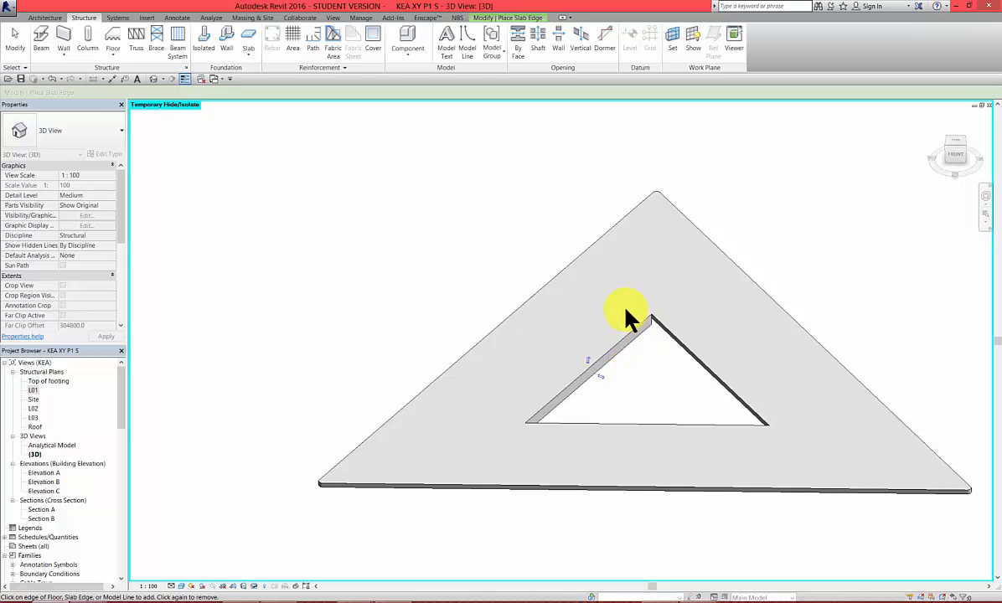
{"action": "middle_click_drag", "start_coordinate": [637, 392], "coordinate": [649, 362], "text": "shift"}
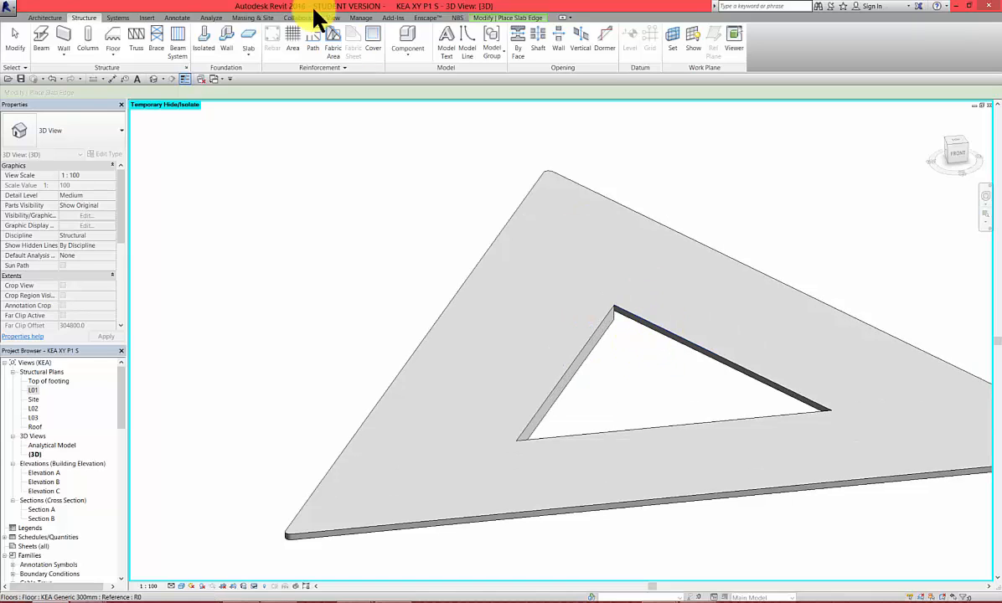
{"action": "left_click", "coordinate": [112, 56]}
{"action": "left_click", "coordinate": [164, 141]}
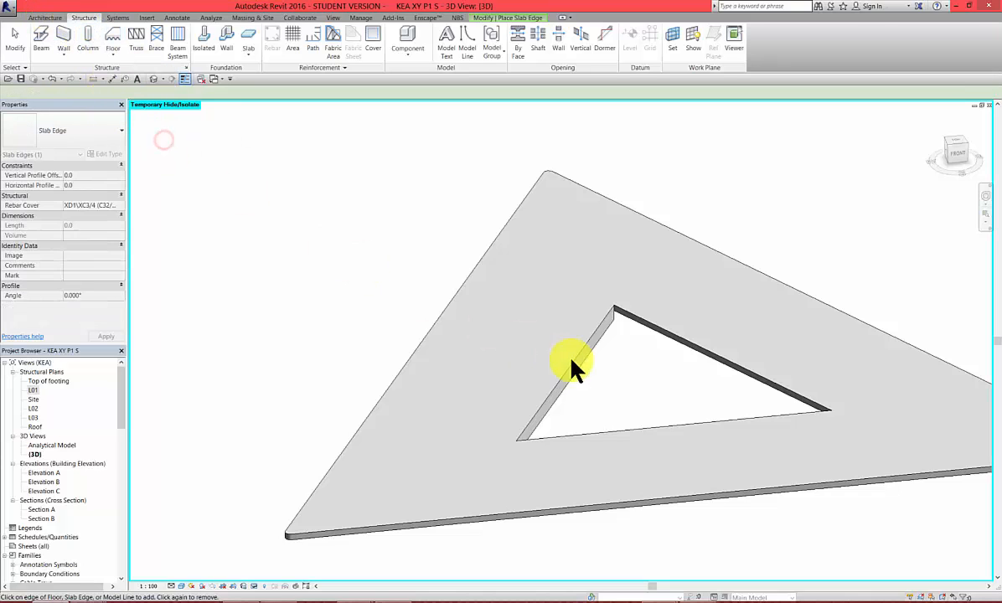
{"action": "left_click", "coordinate": [672, 335]}
{"action": "middle_click_drag", "start_coordinate": [691, 423], "coordinate": [592, 208], "text": "shift"}
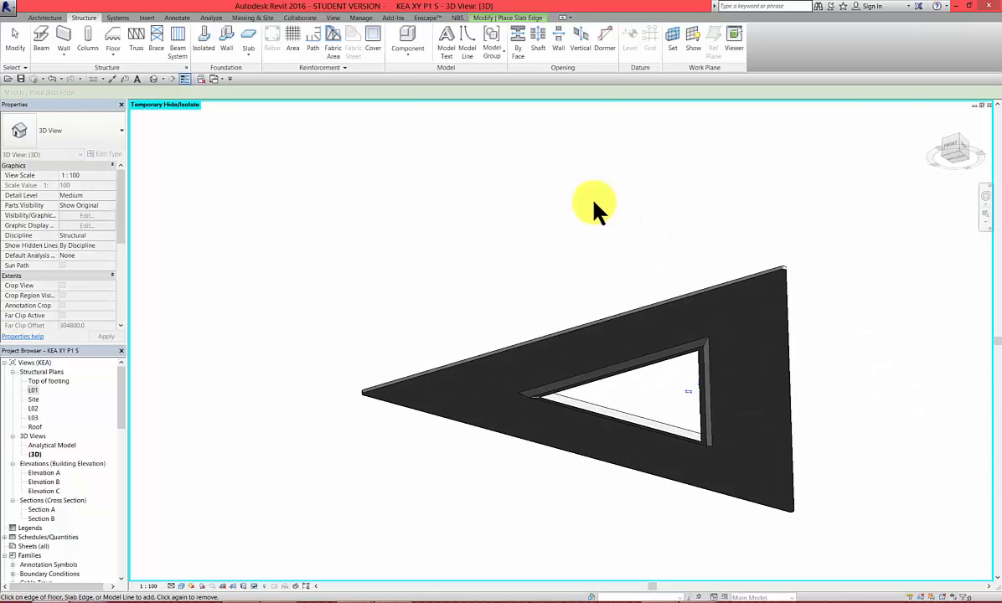
{"action": "left_click", "coordinate": [15, 44]}
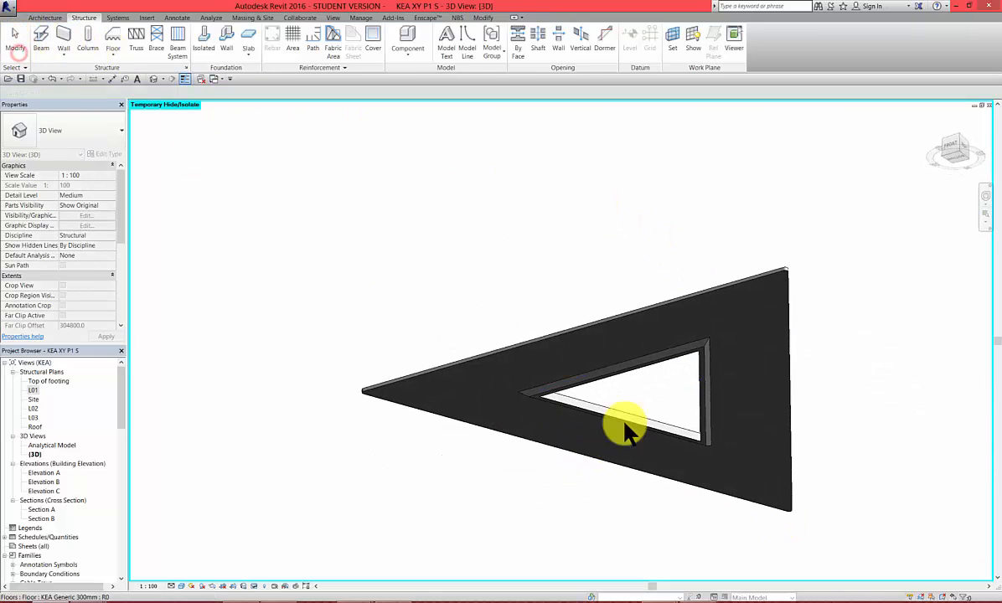
Step: Select the slab edges around the opening from below to examine their extents and corner joints
{"action": "left_click", "coordinate": [621, 369]}
{"action": "middle_click_drag", "start_coordinate": [744, 454], "coordinate": [594, 378], "text": "shift"}
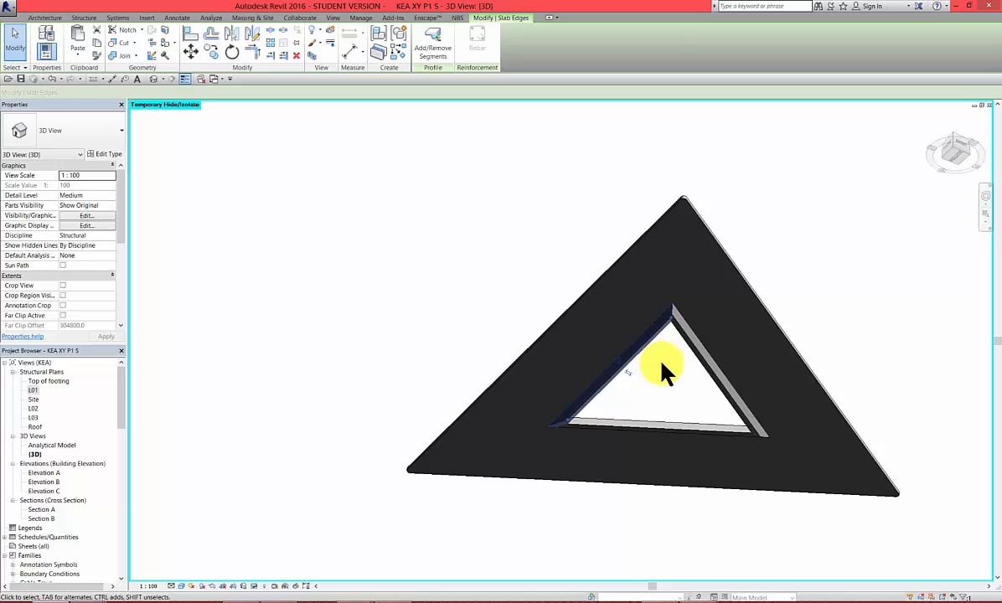
{"action": "left_click", "coordinate": [828, 454]}
{"action": "left_click", "coordinate": [809, 422]}
{"action": "left_click", "coordinate": [646, 339]}
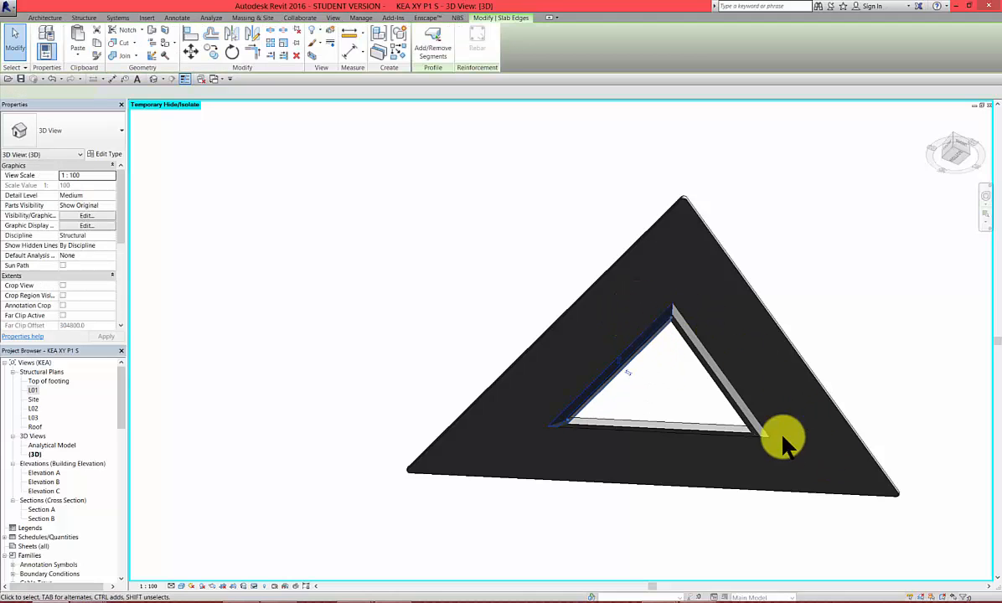
{"action": "left_click", "coordinate": [588, 428]}
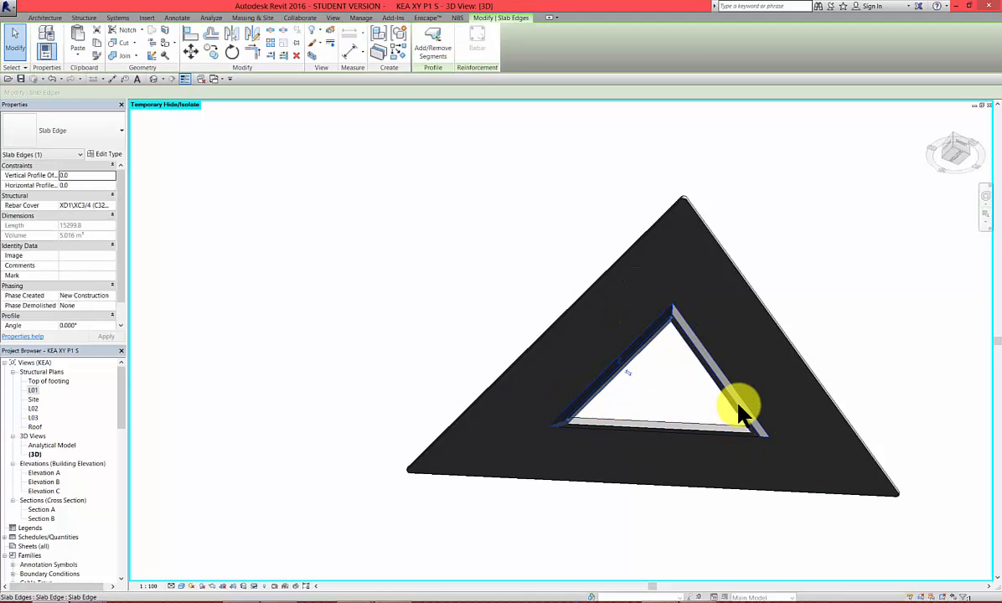
{"action": "left_click", "coordinate": [685, 379]}
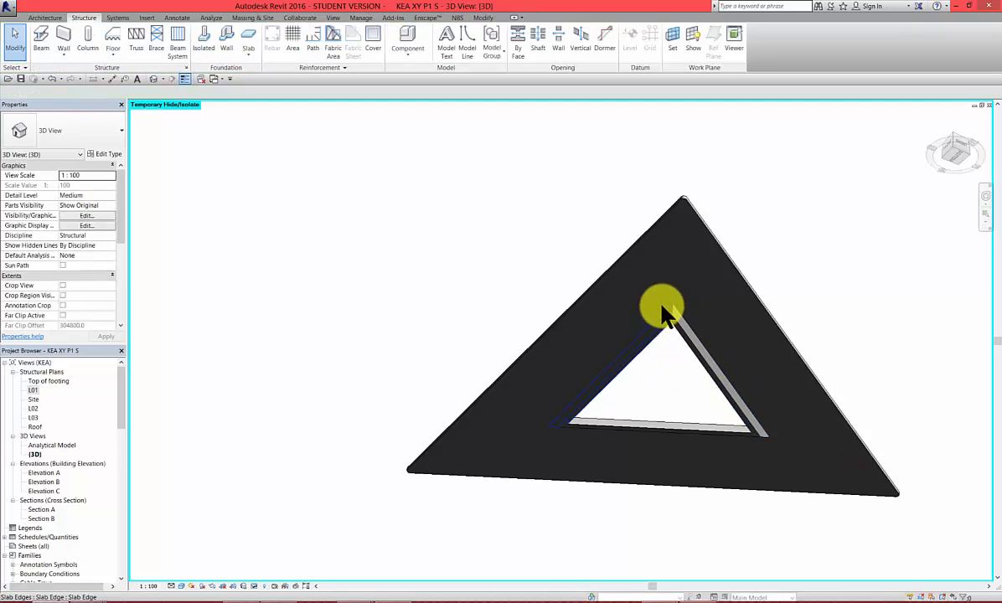
Step: Place a slab edge along the lower edge of the floor's first outer side
{"action": "middle_click_drag", "start_coordinate": [665, 344], "coordinate": [791, 450], "text": "shift"}
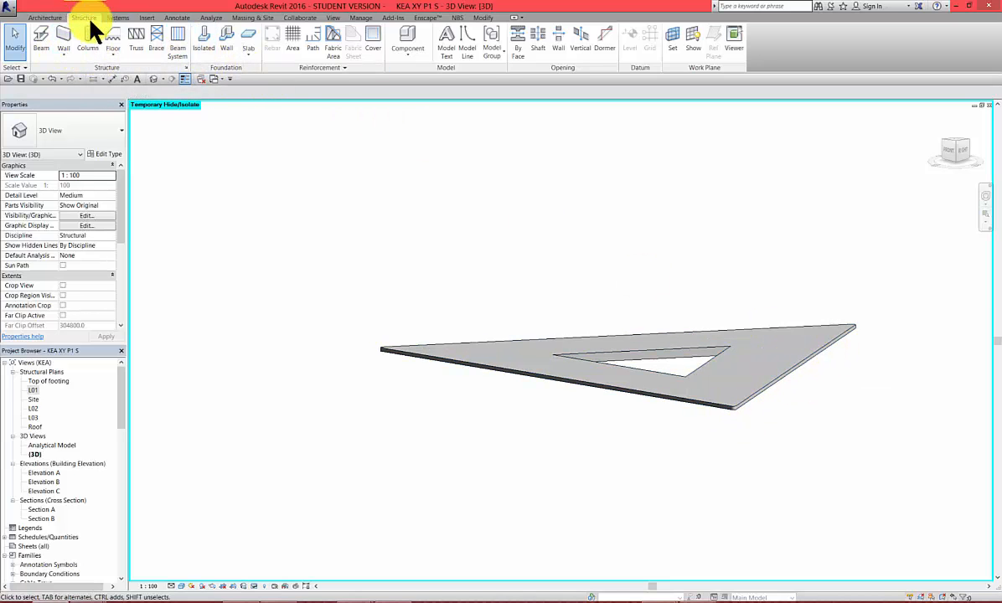
{"action": "left_click", "coordinate": [115, 53]}
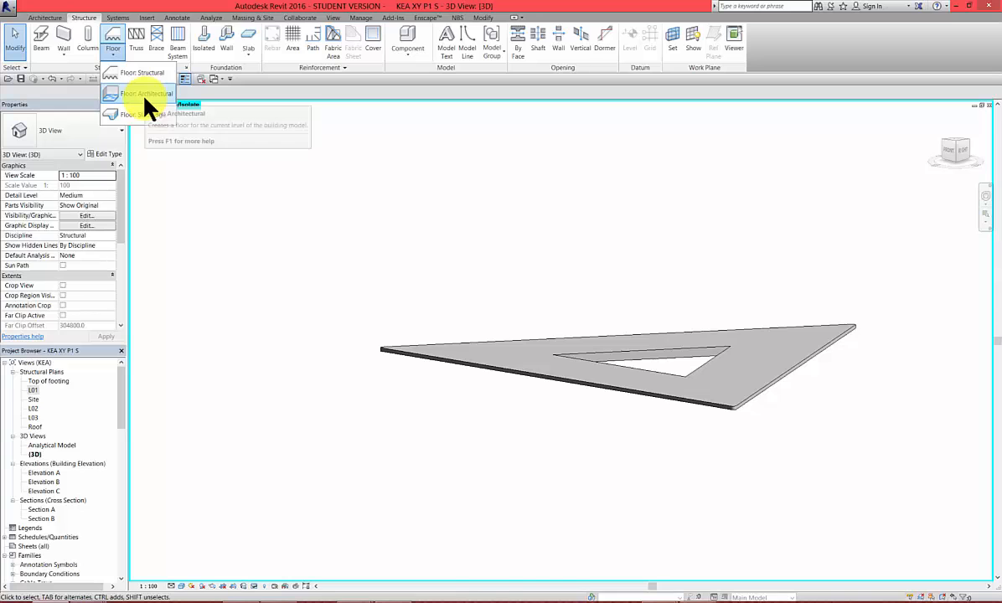
{"action": "left_click", "coordinate": [144, 115]}
{"action": "middle_click_drag", "start_coordinate": [819, 442], "coordinate": [788, 395], "text": "shift"}
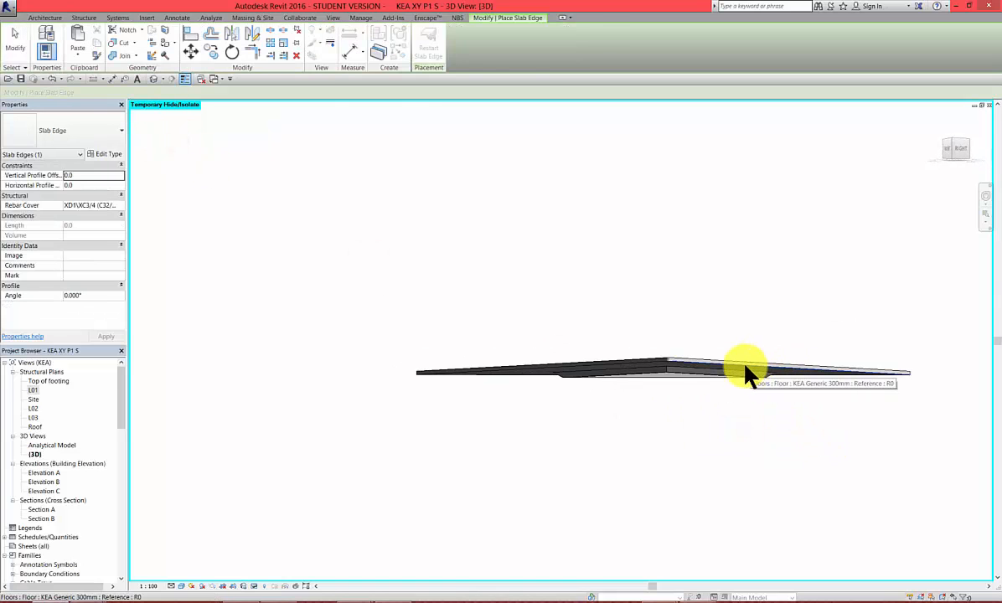
{"action": "middle_click_drag", "start_coordinate": [678, 368], "coordinate": [712, 478], "text": "shift"}
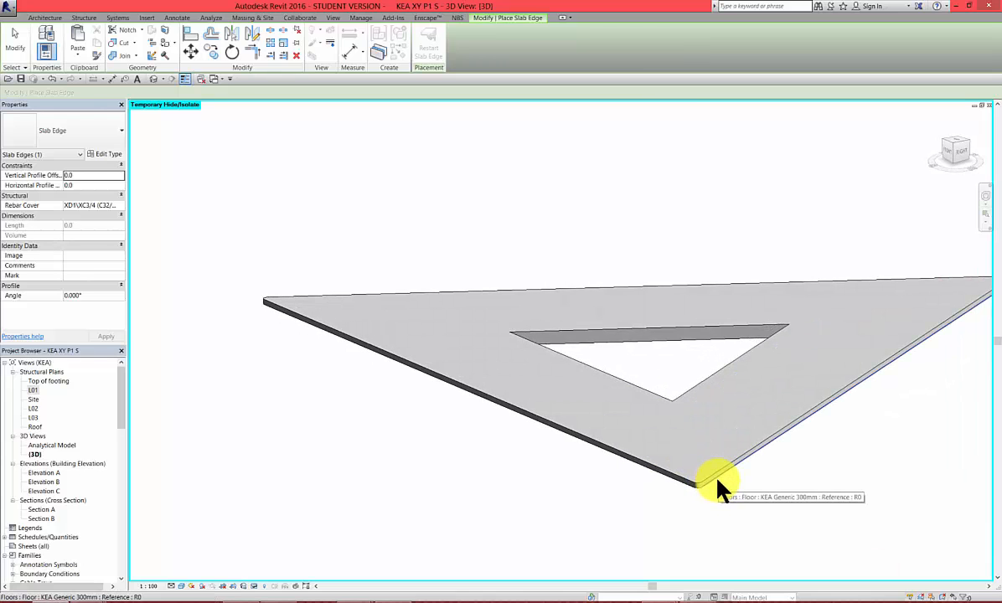
{"action": "left_click", "coordinate": [717, 483]}
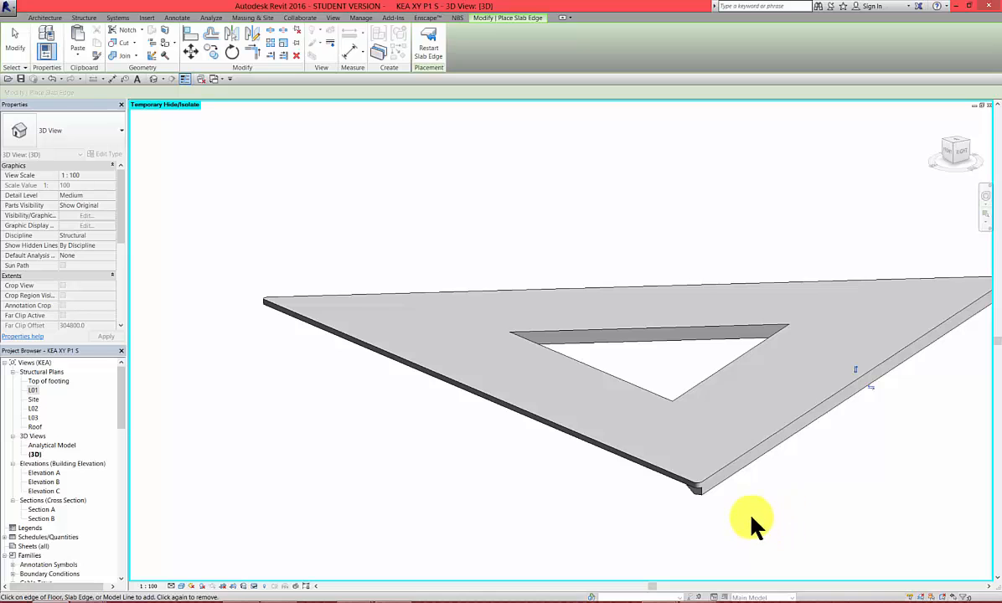
Step: Start a separate slab edge and place it along the lower edge of the floor's second outer side
{"action": "middle_click_drag", "start_coordinate": [738, 521], "coordinate": [467, 441], "text": "shift"}
{"action": "scroll", "coordinate": [467, 441], "scroll_direction": "down", "scroll_amount": 2}
{"action": "scroll", "coordinate": [883, 476], "scroll_direction": "up", "scroll_amount": 3}
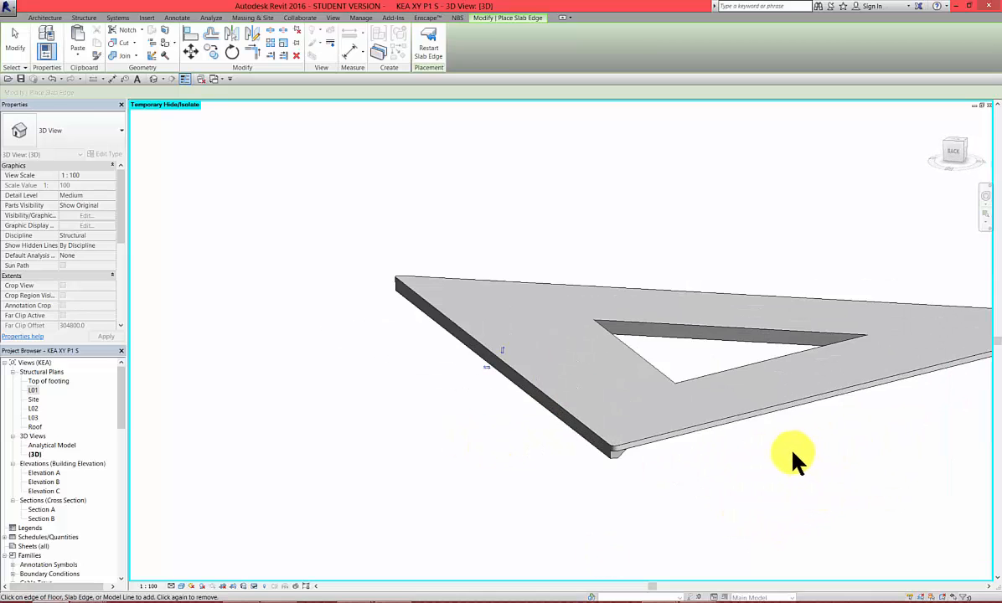
{"action": "scroll", "coordinate": [794, 459], "scroll_direction": "up", "scroll_amount": 2}
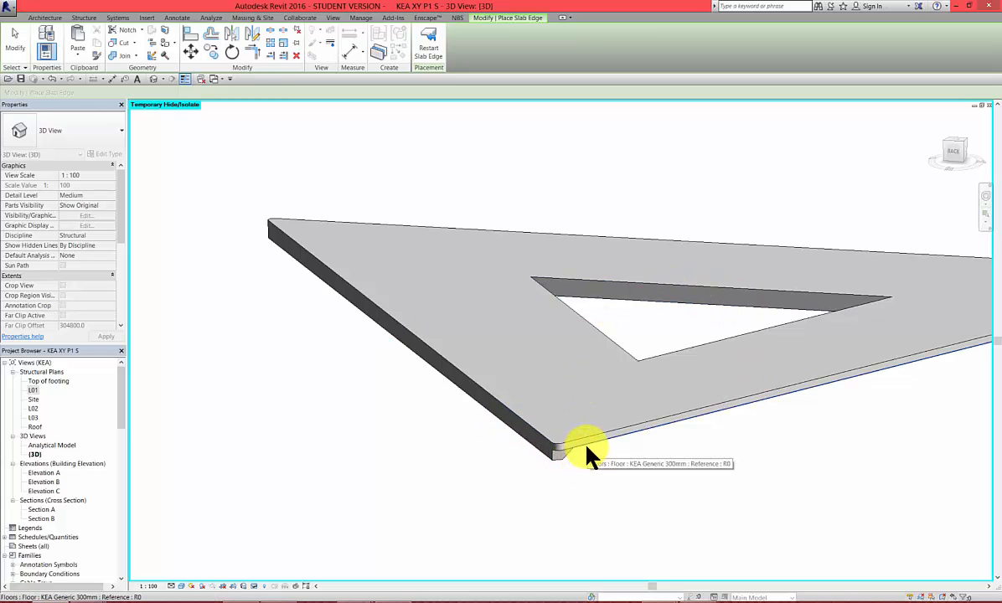
{"action": "left_click", "coordinate": [78, 18]}
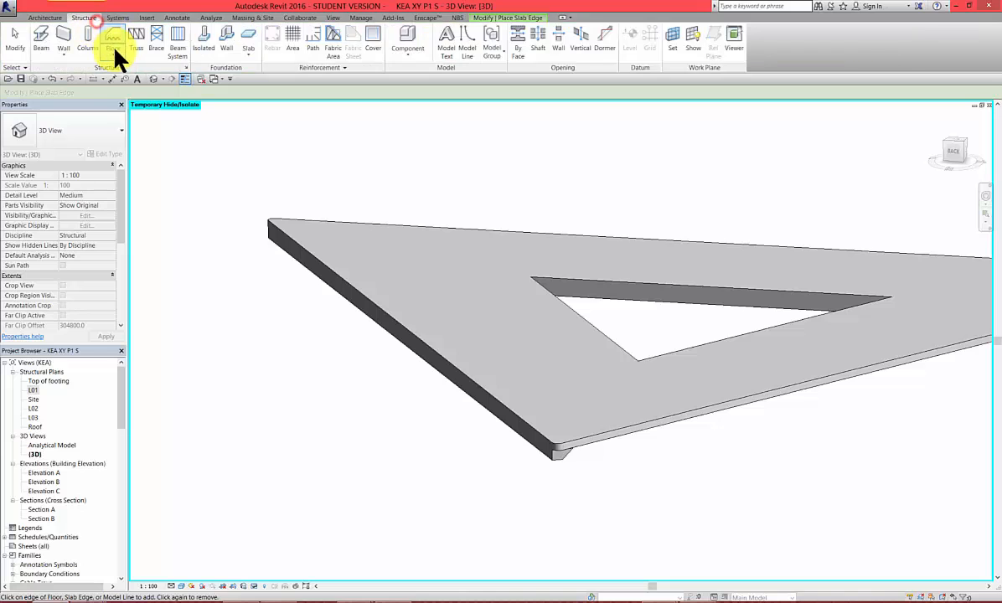
{"action": "left_click", "coordinate": [113, 54]}
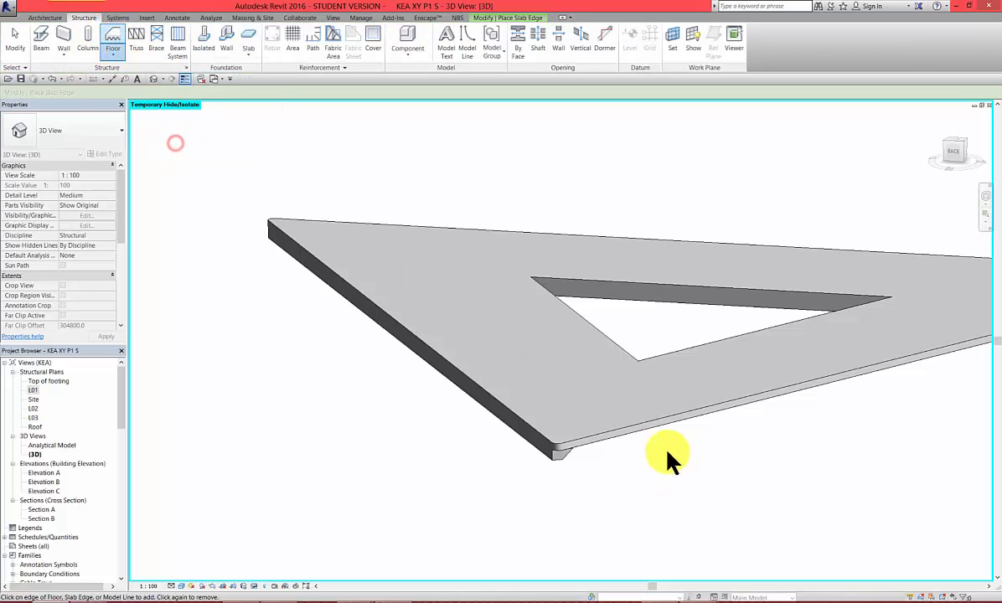
{"action": "left_click", "coordinate": [644, 423]}
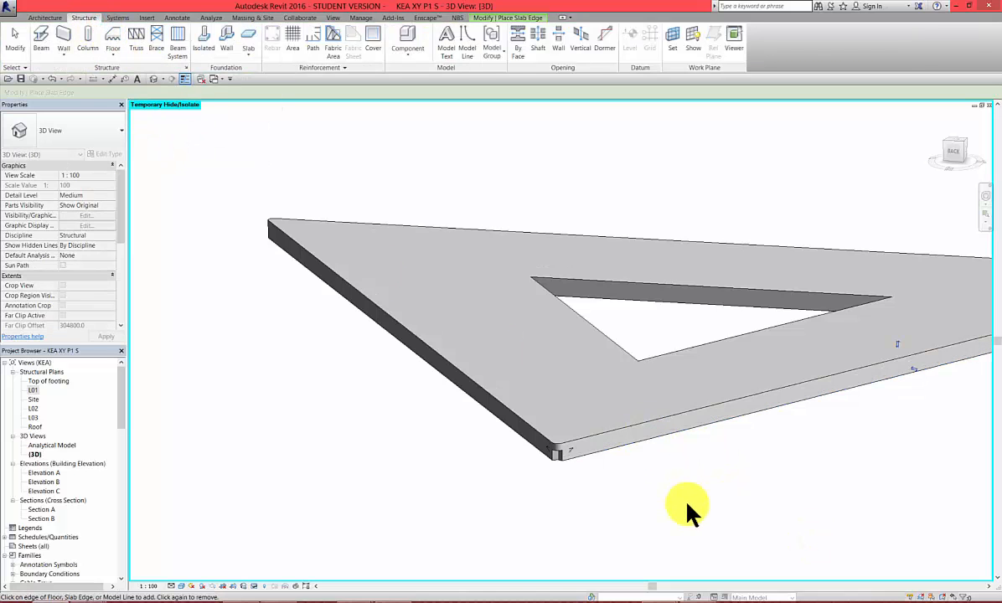
Step: Place a separate slab edge along the lower edge of the floor's third outer side and end the command
{"action": "middle_click_drag", "start_coordinate": [686, 508], "coordinate": [828, 474], "text": "shift"}
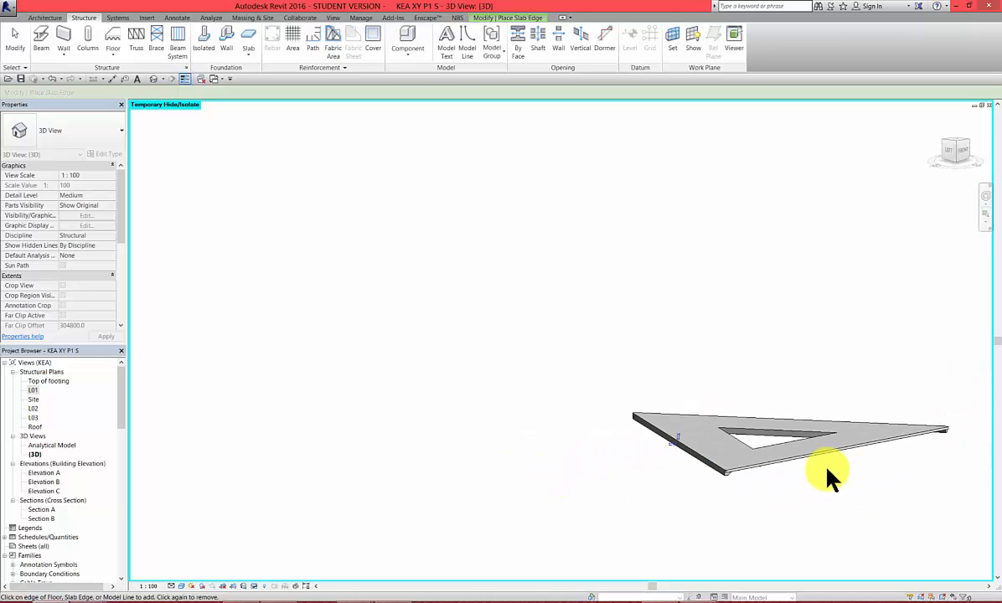
{"action": "scroll", "coordinate": [844, 474], "scroll_direction": "up", "scroll_amount": 3}
{"action": "key", "text": "Escape"}
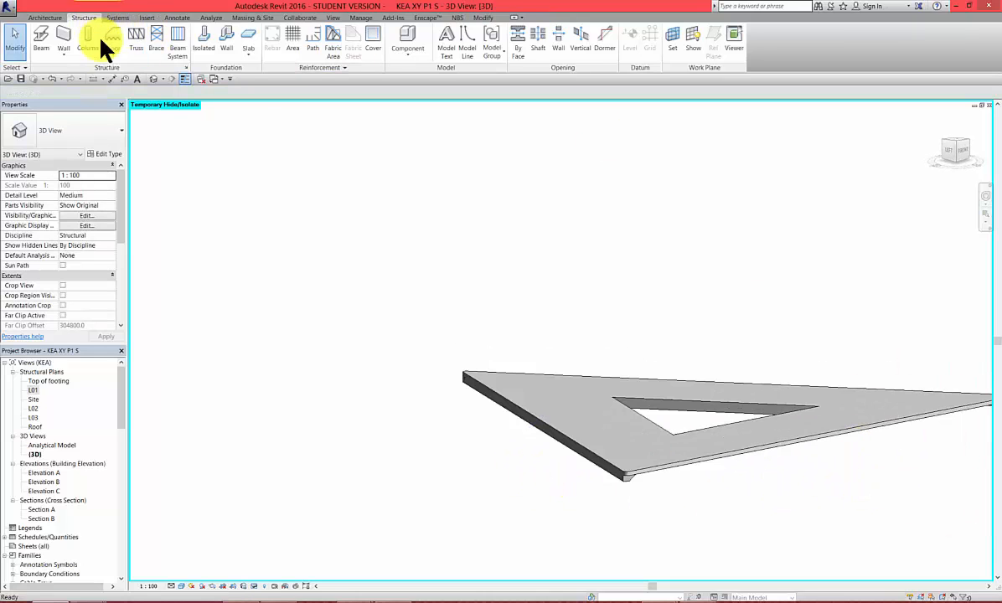
{"action": "left_click", "coordinate": [113, 54]}
{"action": "left_click", "coordinate": [145, 117]}
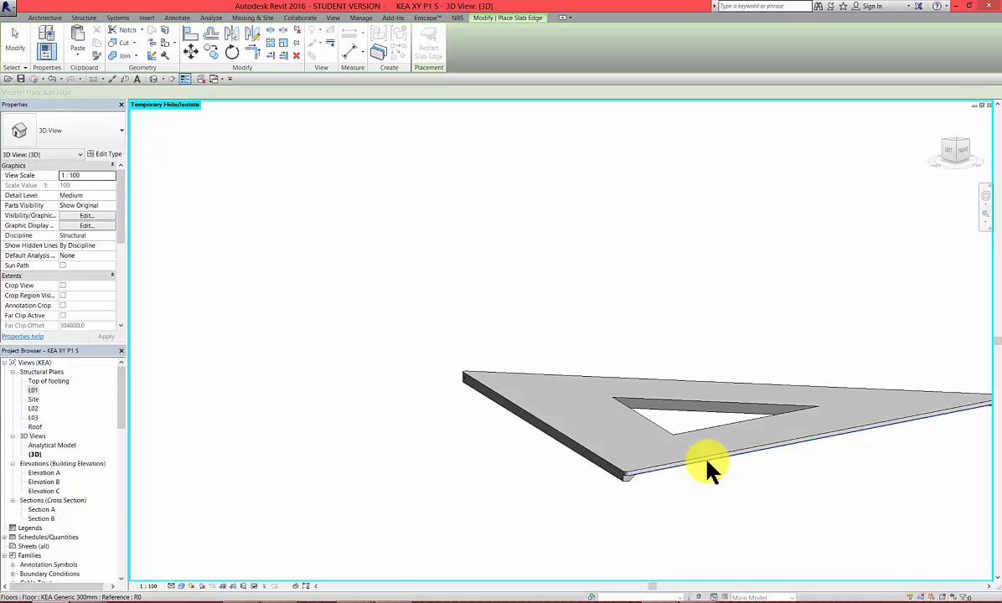
{"action": "left_click", "coordinate": [706, 459]}
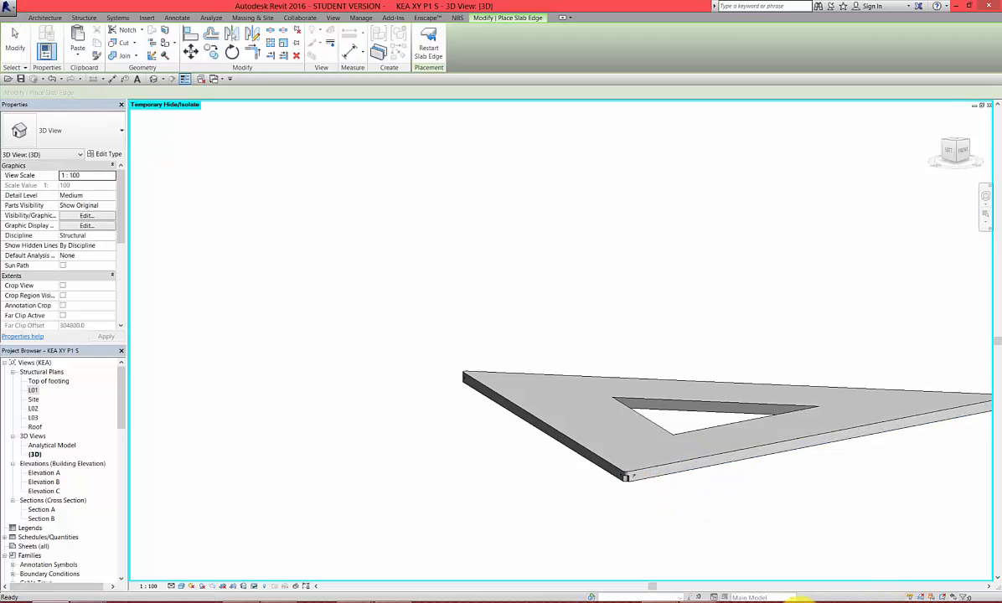
{"action": "key", "text": "Escape"}
Step: Pull back the segment ends of the two slab edges meeting at the floor's first outer corner
{"action": "middle_click_drag", "start_coordinate": [736, 510], "coordinate": [607, 435], "text": "shift"}
{"action": "scroll", "coordinate": [642, 503], "scroll_direction": "up", "scroll_amount": 5}
{"action": "left_click", "coordinate": [667, 483]}
{"action": "left_click_drag", "start_coordinate": [616, 432], "coordinate": [608, 427]}
{"action": "left_click", "coordinate": [728, 503]}
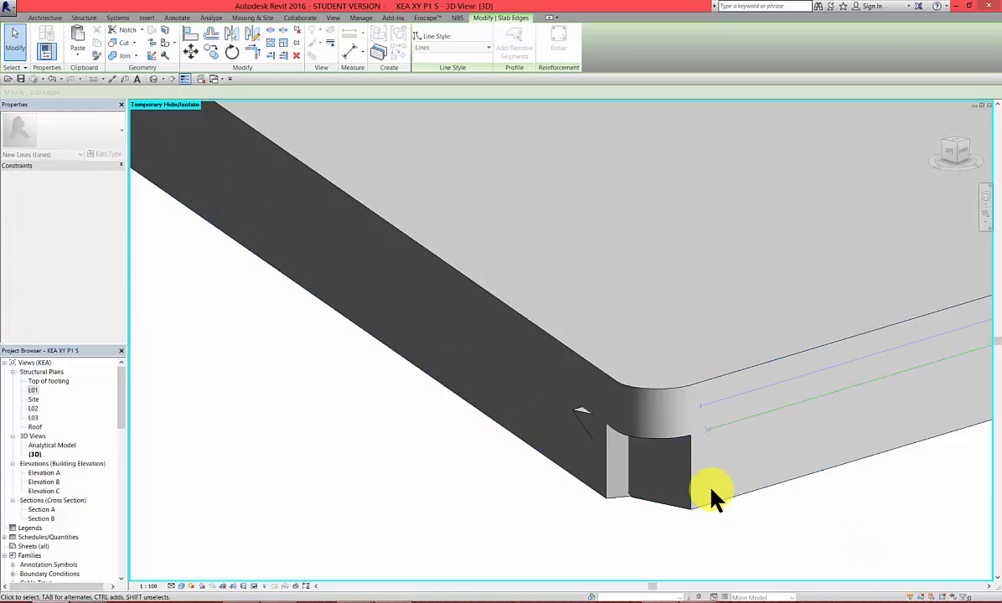
{"action": "left_click", "coordinate": [775, 528]}
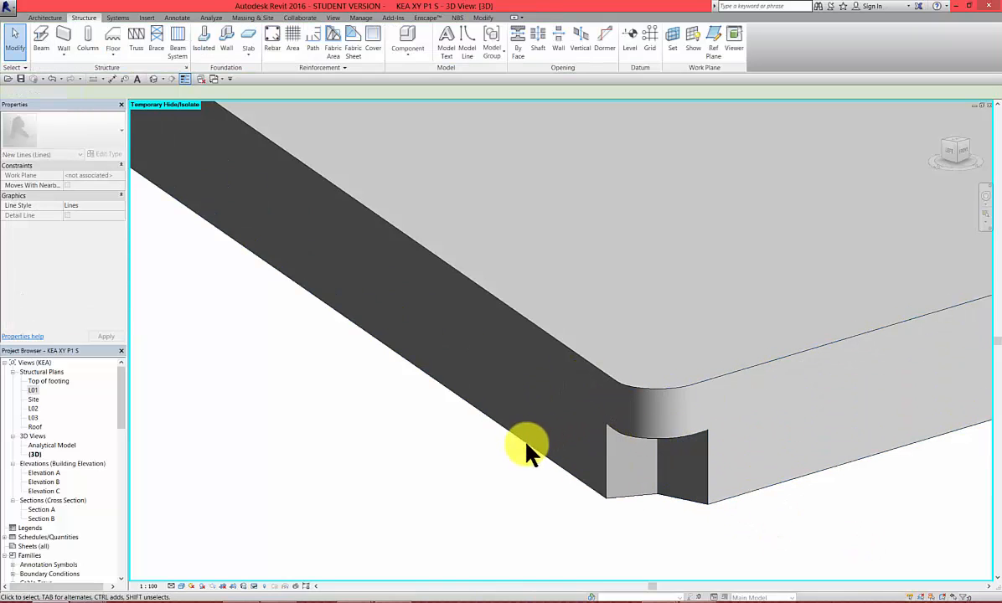
Step: Shorten the two slab edges at the floor's second outer corner by pulling back their segment ends
{"action": "scroll", "coordinate": [537, 436], "scroll_direction": "down", "scroll_amount": 4}
{"action": "middle_click_drag", "start_coordinate": [577, 392], "coordinate": [666, 442], "text": "shift"}
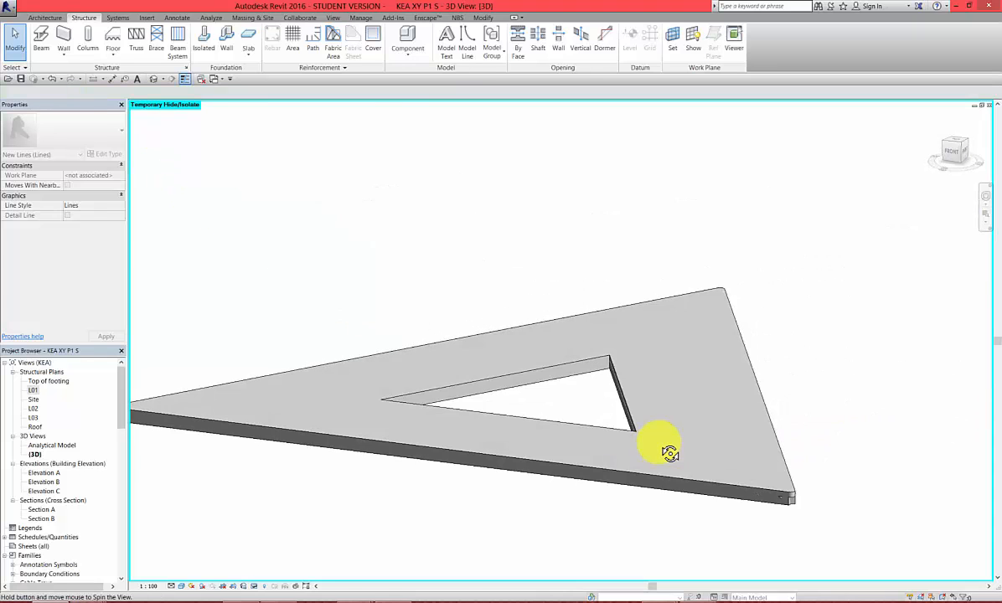
{"action": "scroll", "coordinate": [794, 487], "scroll_direction": "up", "scroll_amount": 5}
{"action": "middle_click_drag", "start_coordinate": [802, 496], "coordinate": [849, 470], "text": "shift"}
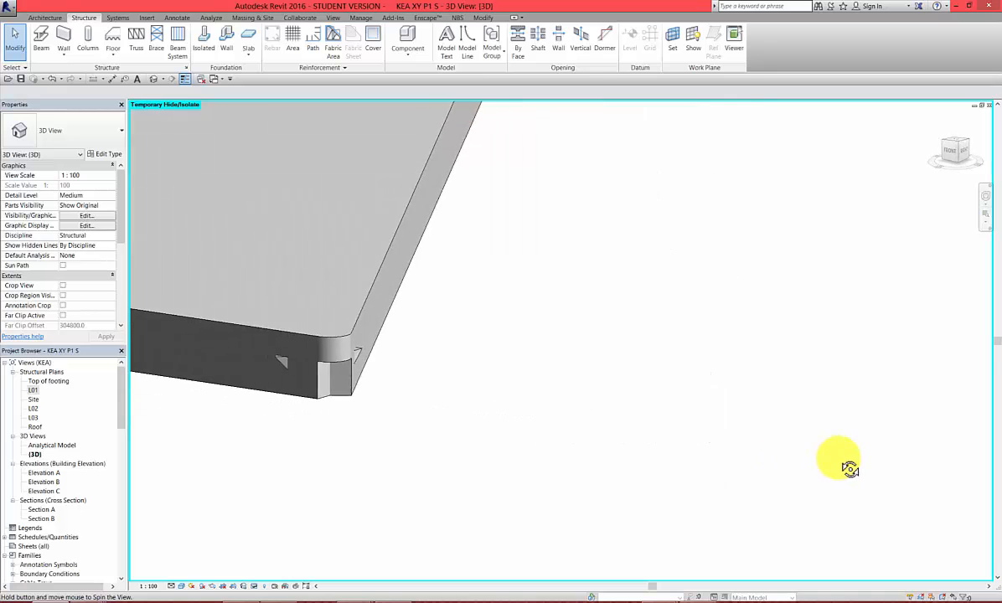
{"action": "scroll", "coordinate": [352, 379], "scroll_direction": "up", "scroll_amount": 5}
{"action": "left_click", "coordinate": [350, 382]}
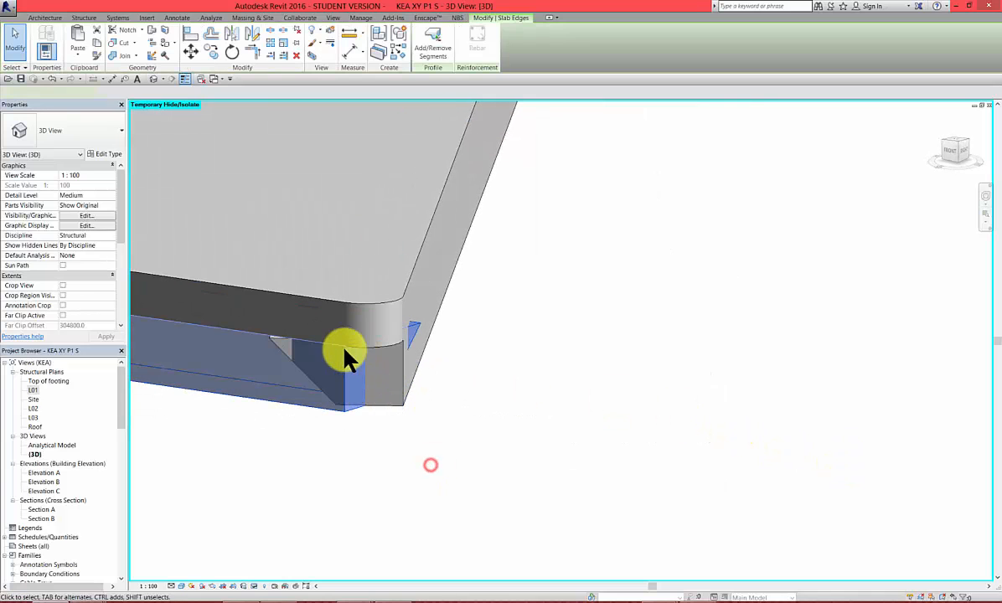
{"action": "left_click_drag", "start_coordinate": [326, 342], "coordinate": [327, 343]}
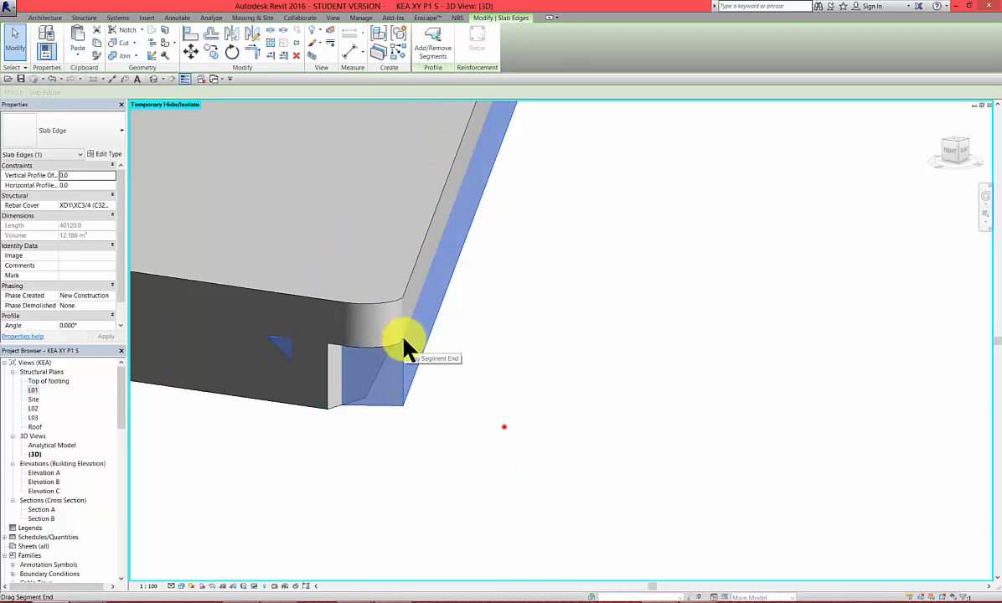
{"action": "left_click_drag", "start_coordinate": [407, 340], "coordinate": [444, 394]}
{"action": "left_click", "coordinate": [461, 409]}
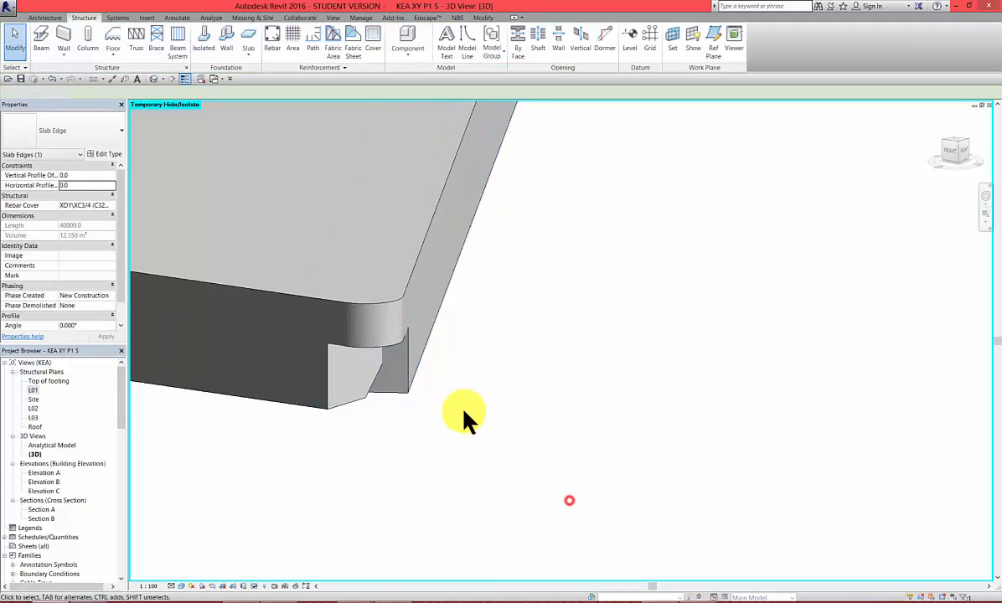
Step: Shorten the two slab edges at the floor's third outer corner by pulling back their segment ends
{"action": "middle_click_drag", "start_coordinate": [461, 409], "coordinate": [371, 408], "text": "shift"}
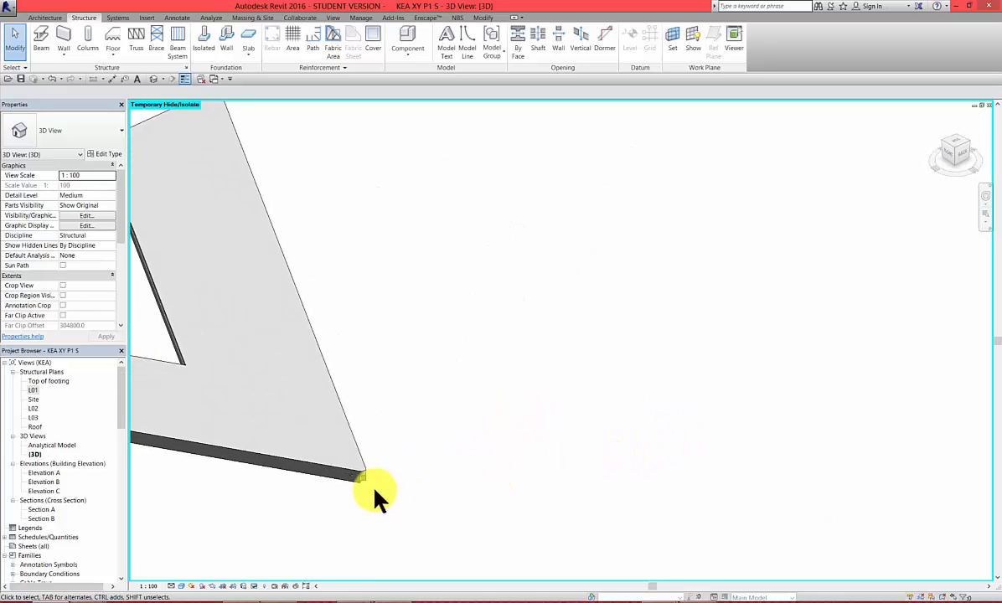
{"action": "scroll", "coordinate": [352, 409], "scroll_direction": "up", "scroll_amount": 3}
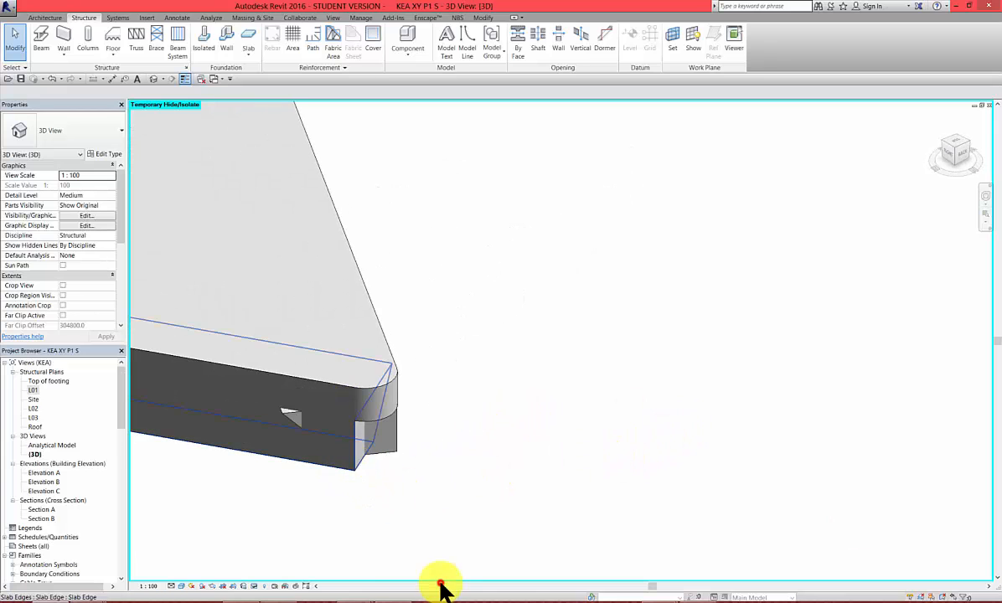
{"action": "left_click", "coordinate": [351, 418]}
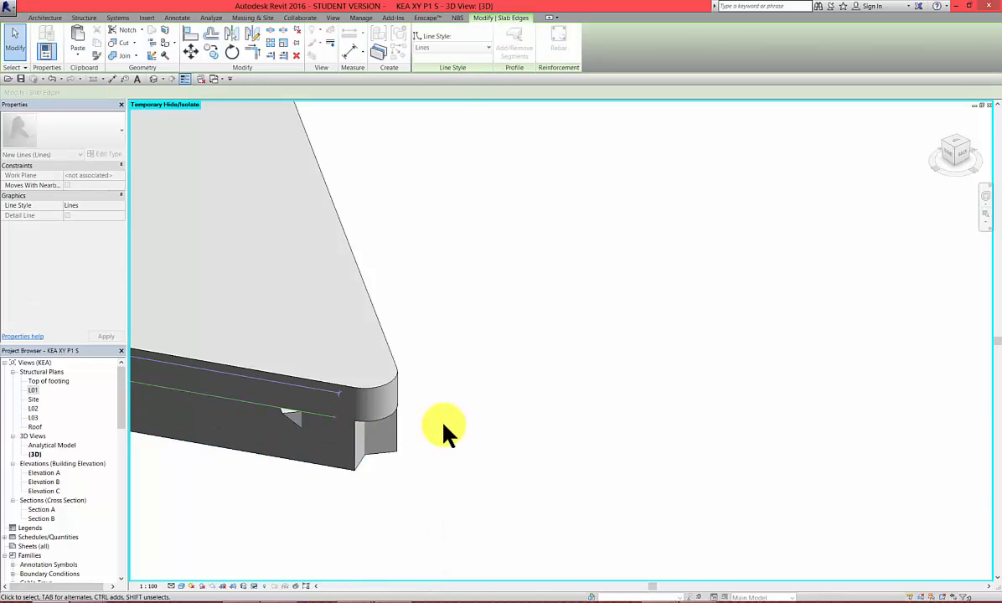
{"action": "middle_click_drag", "start_coordinate": [505, 418], "coordinate": [448, 379], "text": "shift"}
{"action": "scroll", "coordinate": [490, 363], "scroll_direction": "down", "scroll_amount": 2}
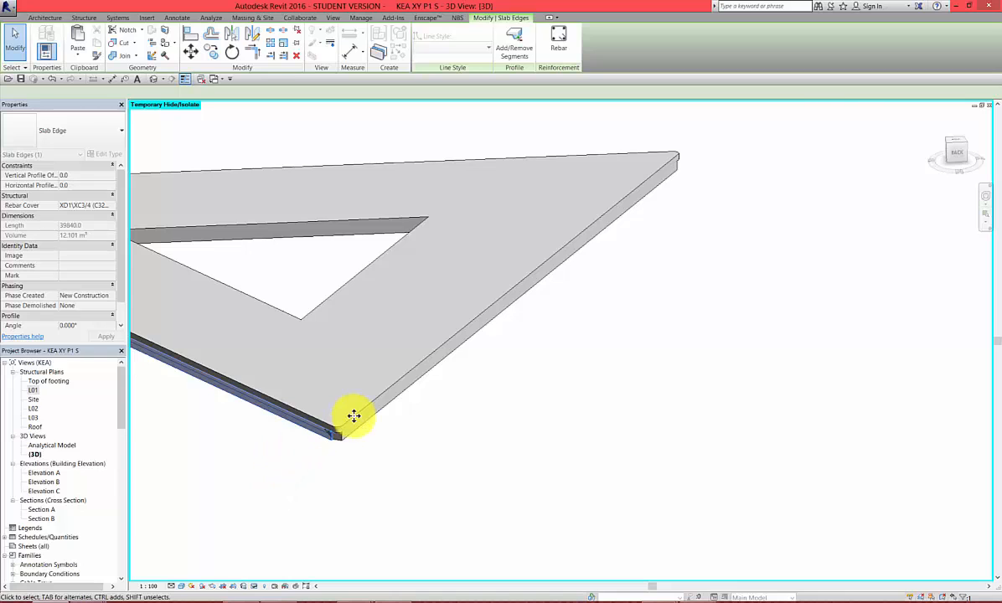
{"action": "scroll", "coordinate": [353, 416], "scroll_direction": "up", "scroll_amount": 4}
{"action": "left_click", "coordinate": [458, 404]}
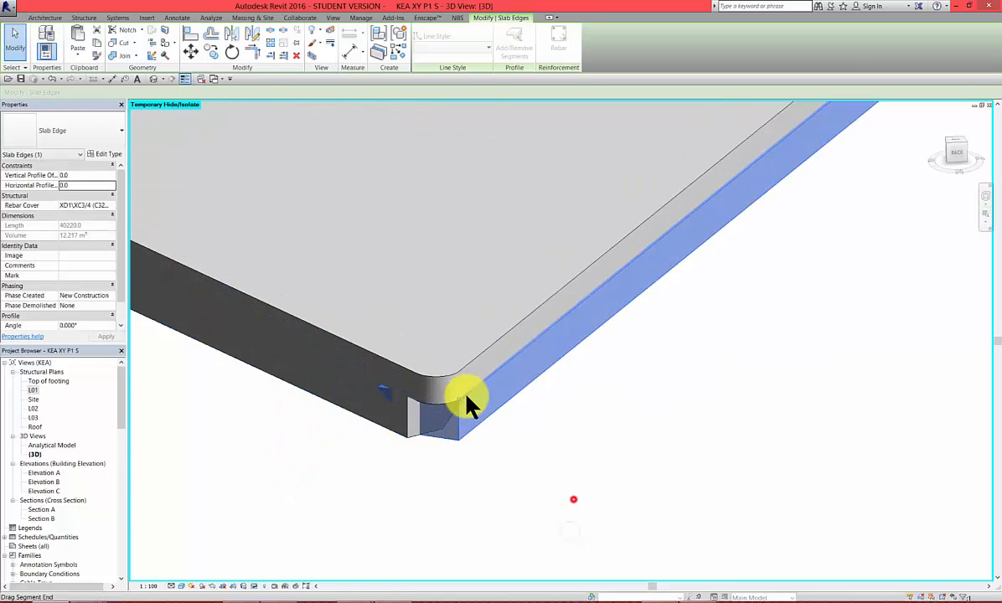
{"action": "left_click_drag", "start_coordinate": [467, 404], "coordinate": [488, 416]}
{"action": "left_click", "coordinate": [524, 477]}
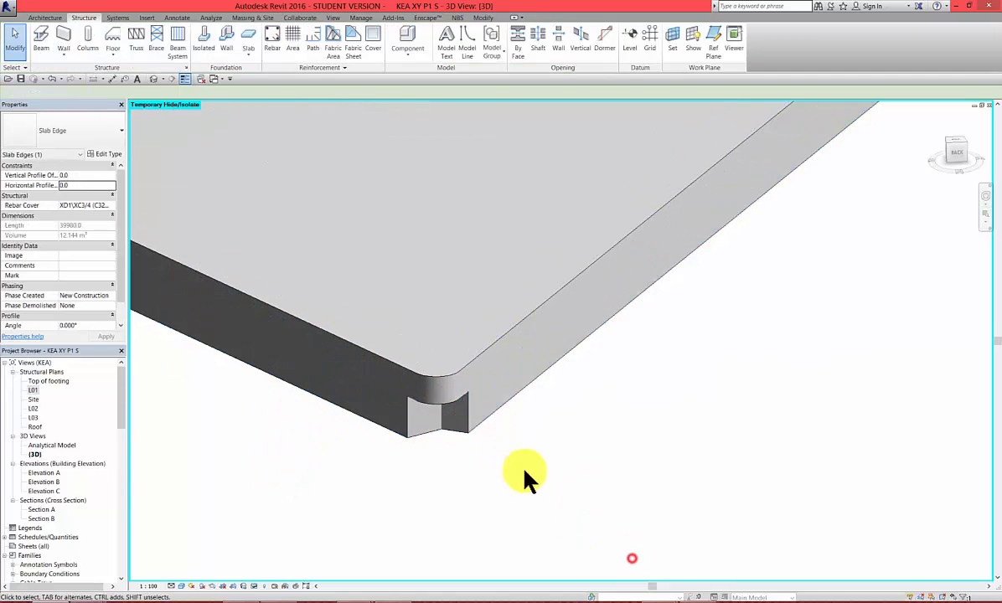
Step: Reset the temporary isolation of the floor and slab edges to show the whole building
{"action": "scroll", "coordinate": [570, 497], "scroll_direction": "down", "scroll_amount": 4}
{"action": "middle_click_drag", "start_coordinate": [571, 497], "coordinate": [671, 503], "text": "shift"}
{"action": "scroll", "coordinate": [767, 443], "scroll_direction": "down", "scroll_amount": 3}
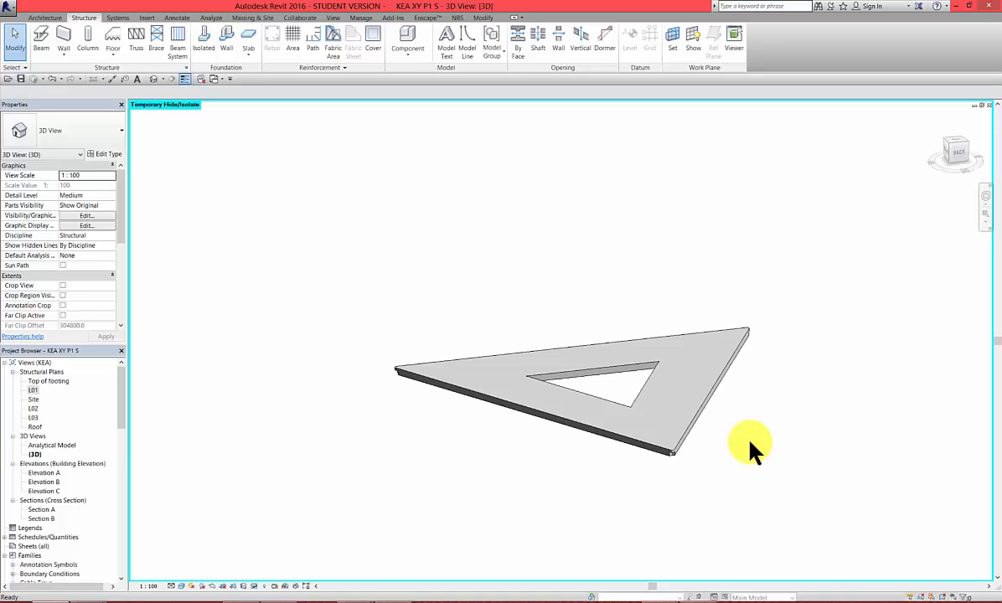
{"action": "key", "text": "h"}
{"action": "key", "text": "r"}
Step: Select the structure of all storeys above the L01 floor in a side view and temporarily hide it
{"action": "middle_click_drag", "start_coordinate": [744, 494], "coordinate": [905, 578], "text": "shift"}
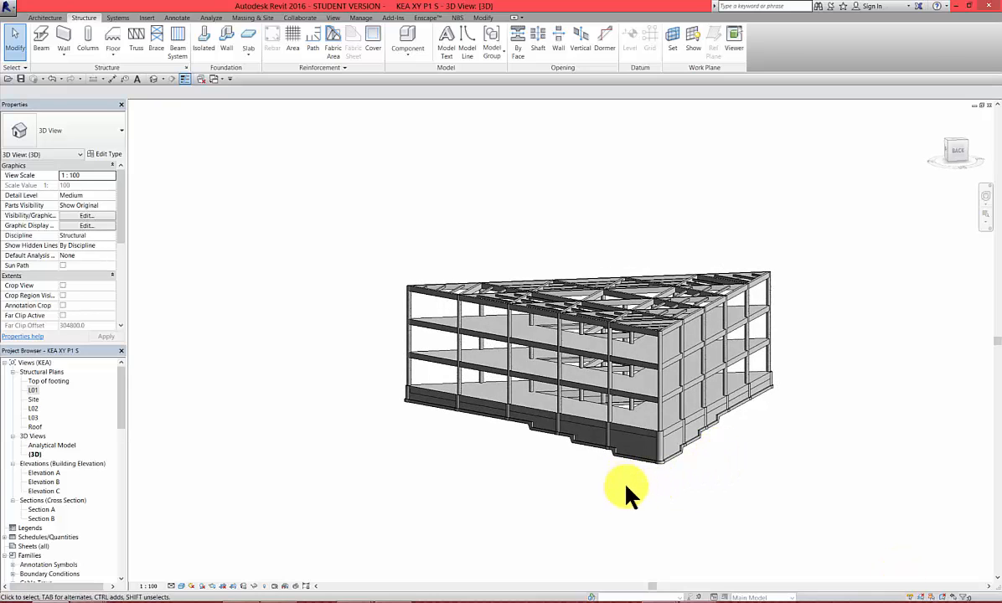
{"action": "scroll", "coordinate": [584, 415], "scroll_direction": "up", "scroll_amount": 2}
{"action": "scroll", "coordinate": [720, 487], "scroll_direction": "up", "scroll_amount": 3}
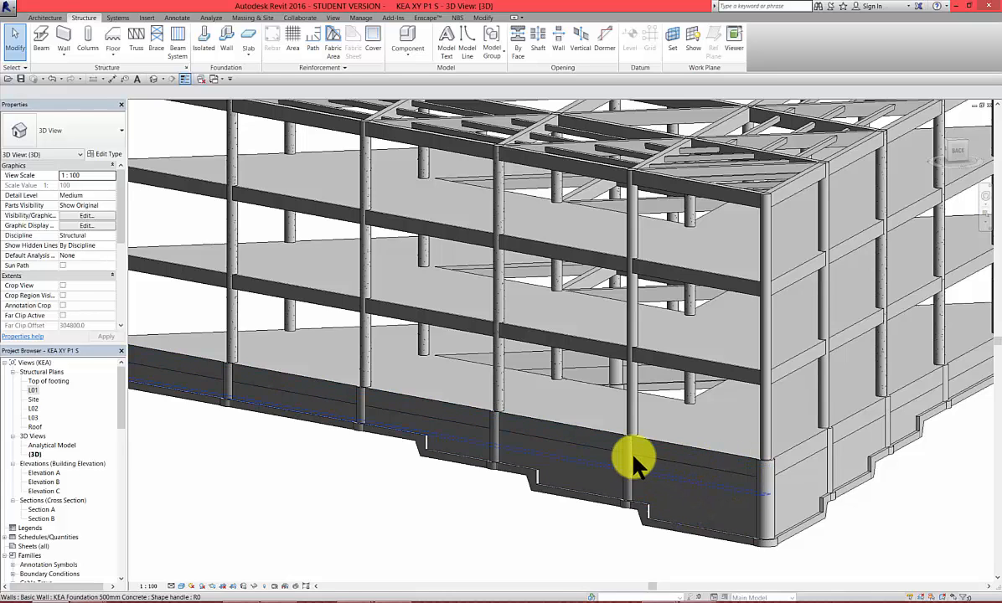
{"action": "scroll", "coordinate": [633, 458], "scroll_direction": "down", "scroll_amount": 5}
{"action": "middle_click_drag", "start_coordinate": [631, 458], "coordinate": [675, 417], "text": "shift"}
{"action": "scroll", "coordinate": [675, 415], "scroll_direction": "down", "scroll_amount": 2}
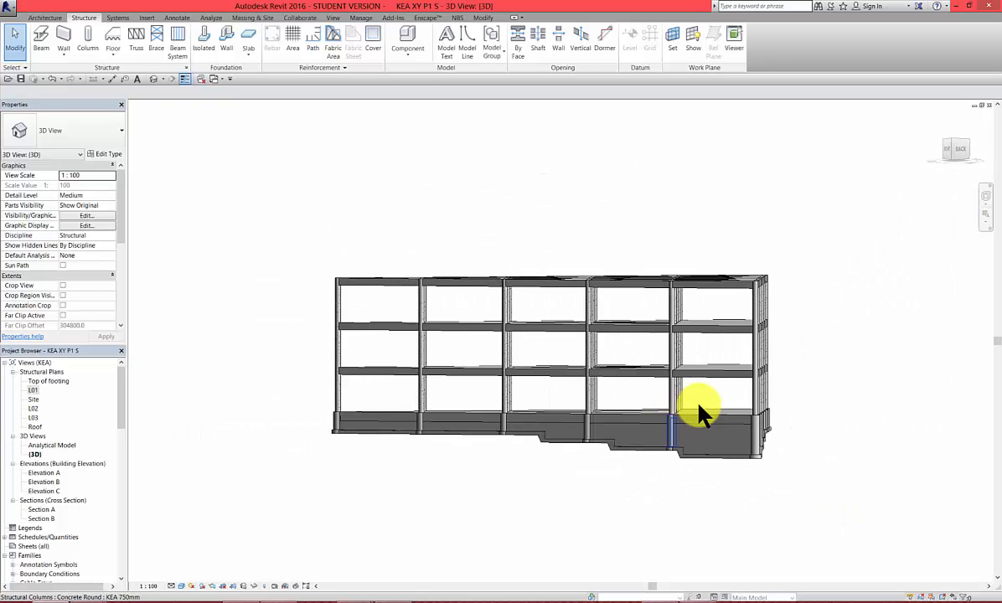
{"action": "left_click_drag", "start_coordinate": [689, 328], "coordinate": [308, 237]}
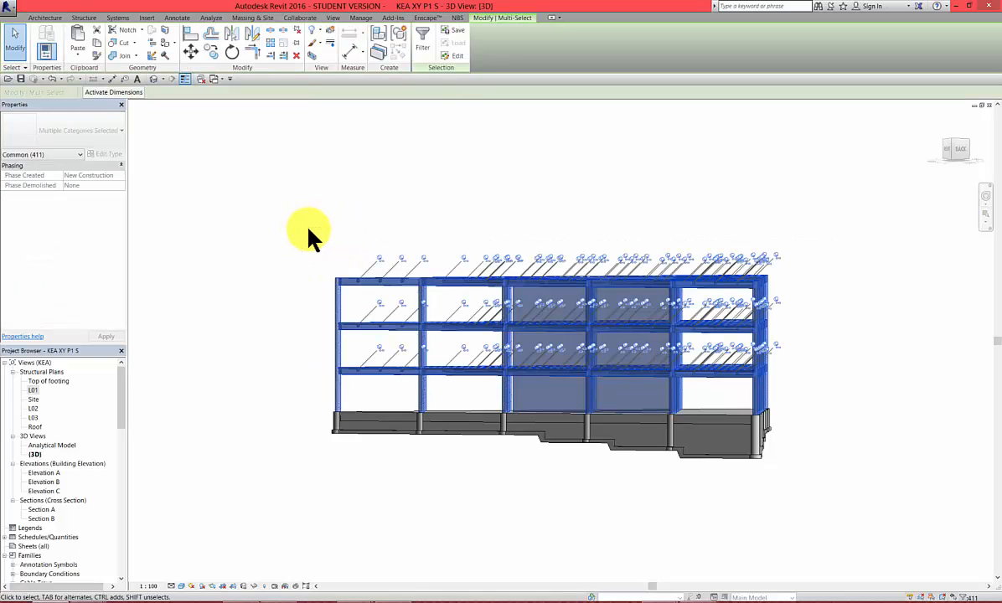
{"action": "key", "text": "c"}
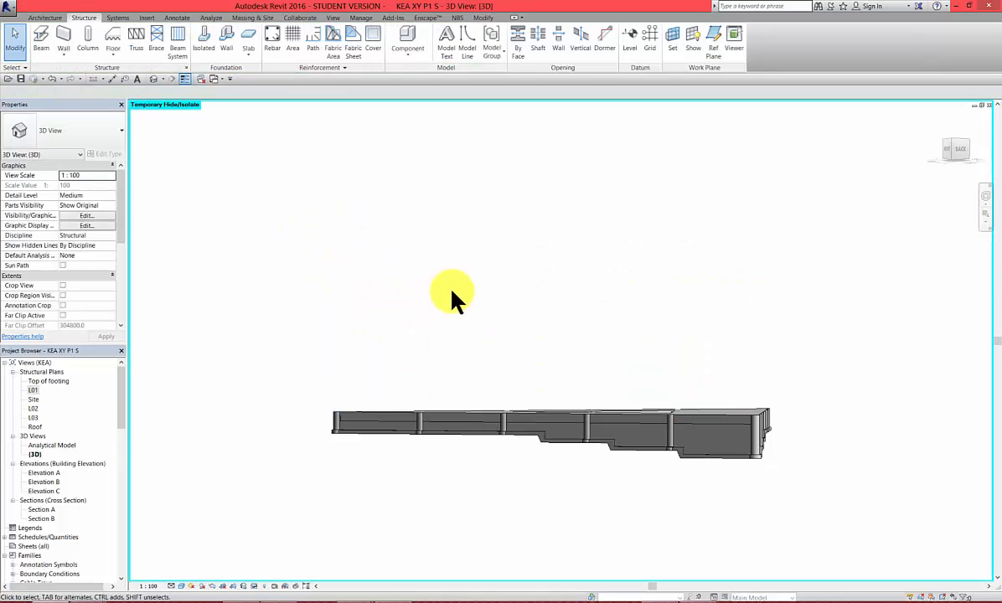
Step: Join the slab edge on one outer side of the L01 floor with the foundation wall below it
{"action": "middle_click_drag", "start_coordinate": [640, 339], "coordinate": [608, 448], "text": "shift"}
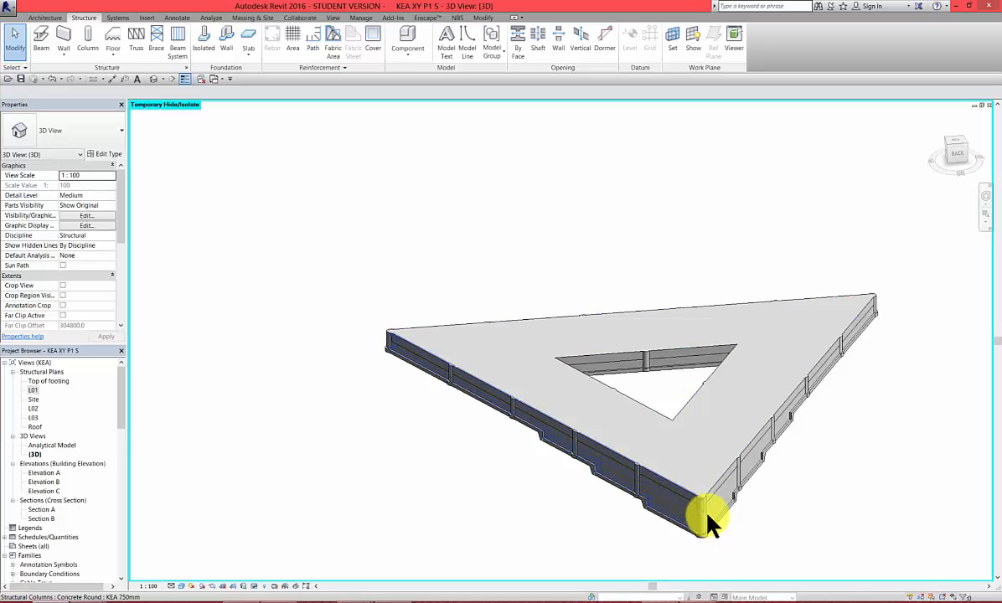
{"action": "scroll", "coordinate": [709, 518], "scroll_direction": "up", "scroll_amount": 3}
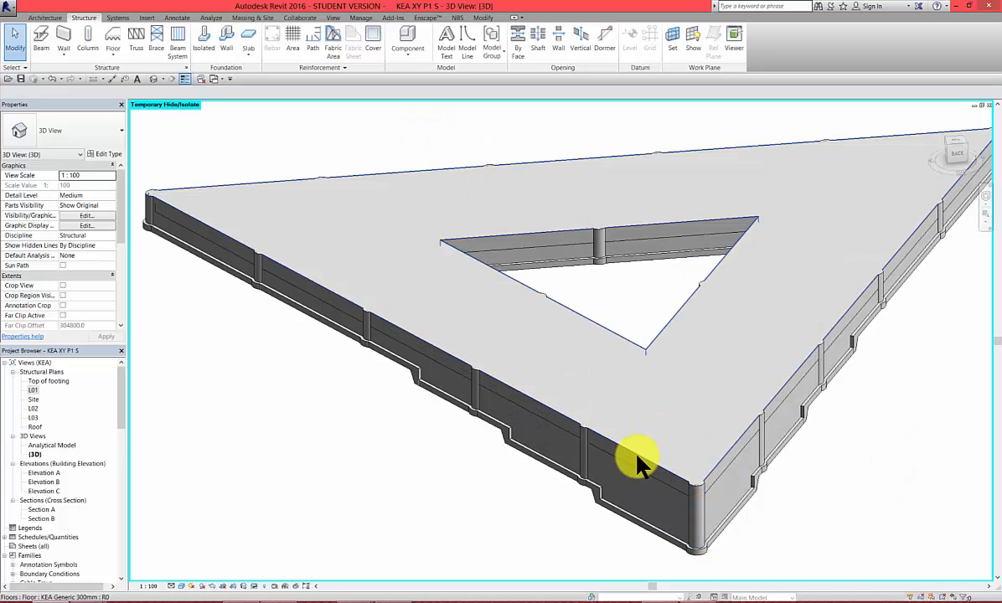
{"action": "left_click", "coordinate": [886, 200]}
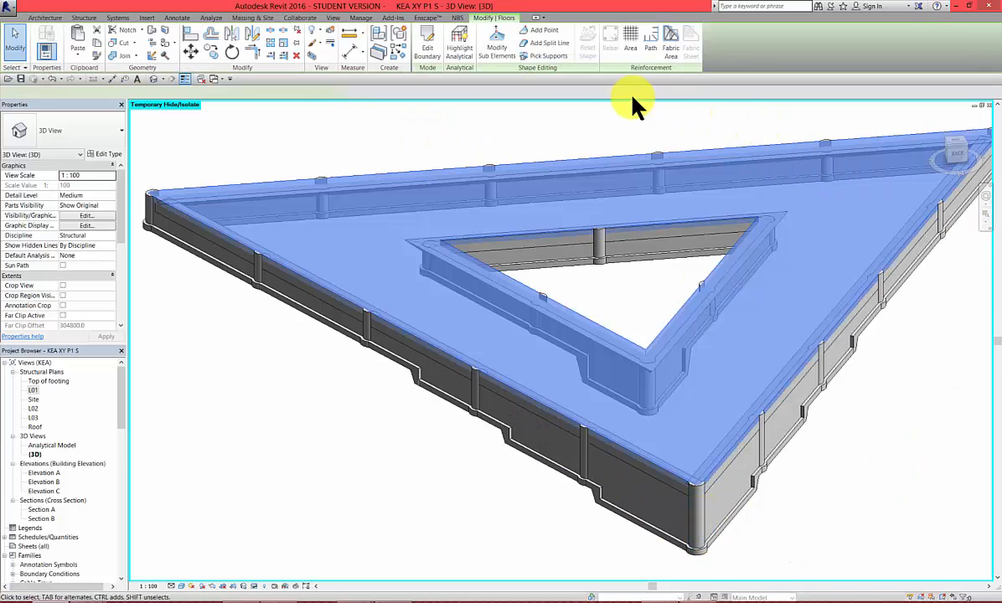
{"action": "left_click", "coordinate": [118, 53]}
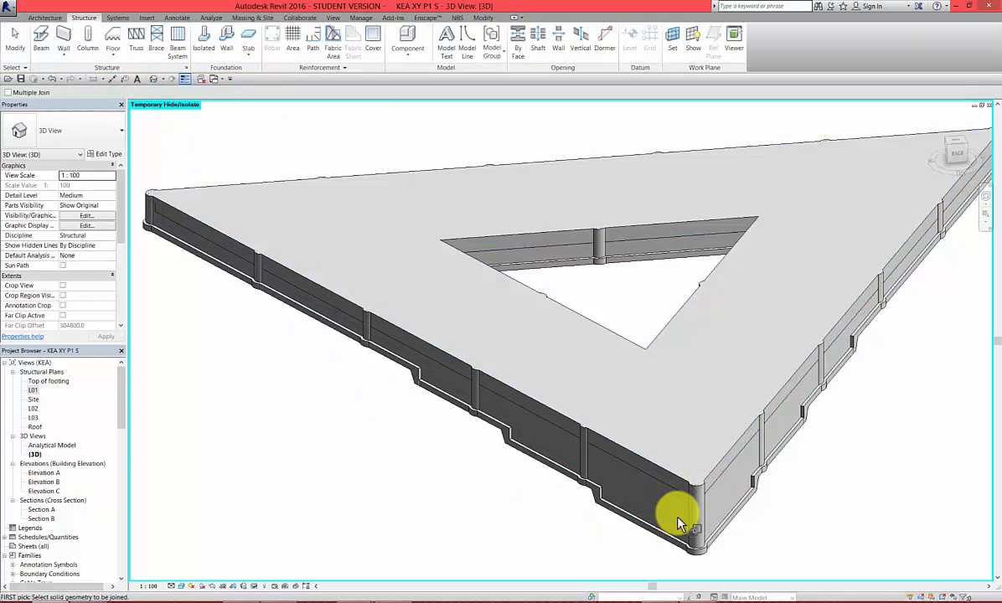
{"action": "scroll", "coordinate": [668, 514], "scroll_direction": "up", "scroll_amount": 3}
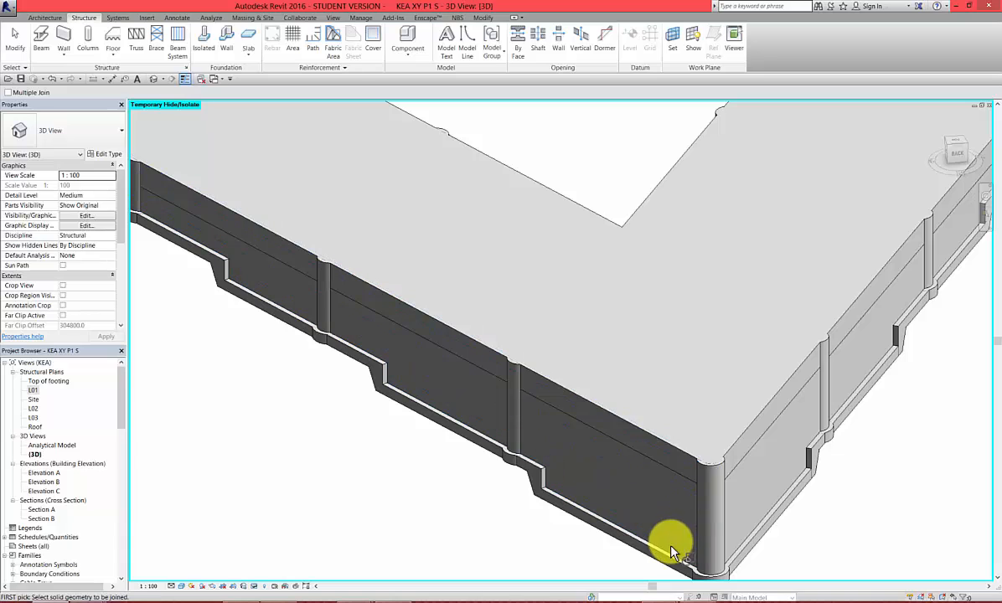
{"action": "left_click", "coordinate": [665, 490]}
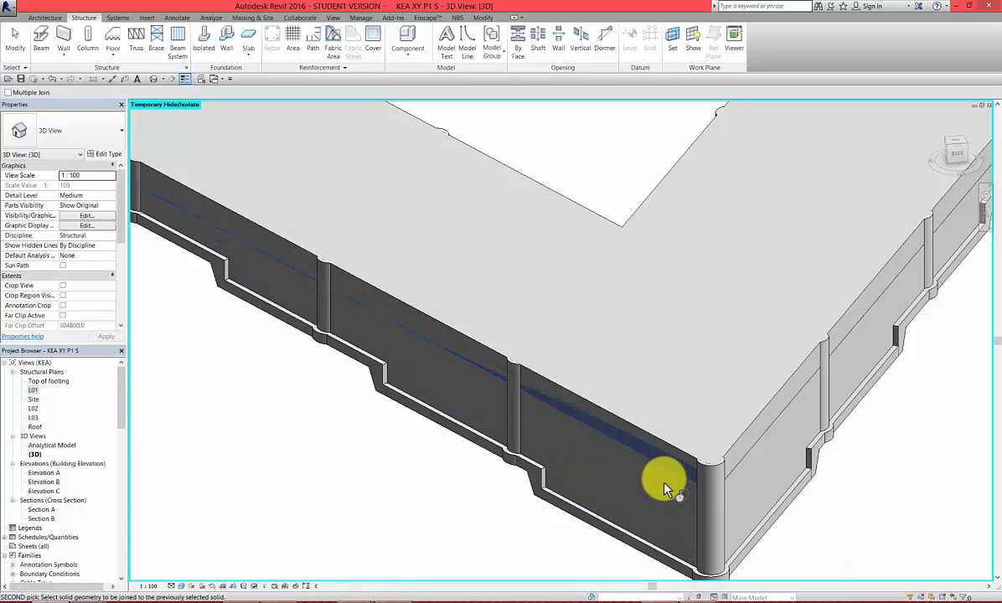
{"action": "left_click", "coordinate": [573, 505]}
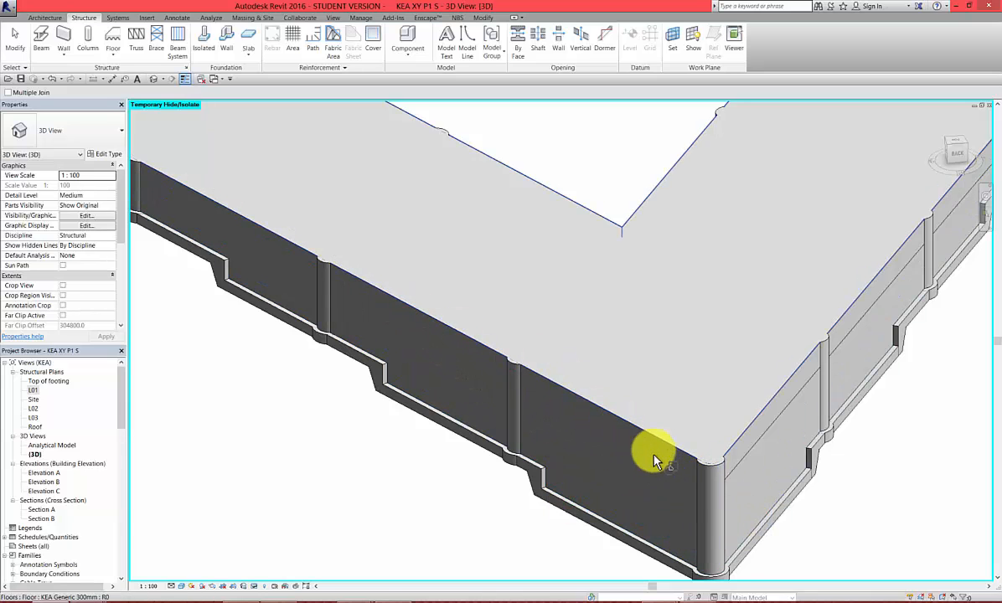
Step: Join the slab edge on the second outer side of the L01 floor with the foundation wall below it
{"action": "scroll", "coordinate": [743, 496], "scroll_direction": "down", "scroll_amount": 2}
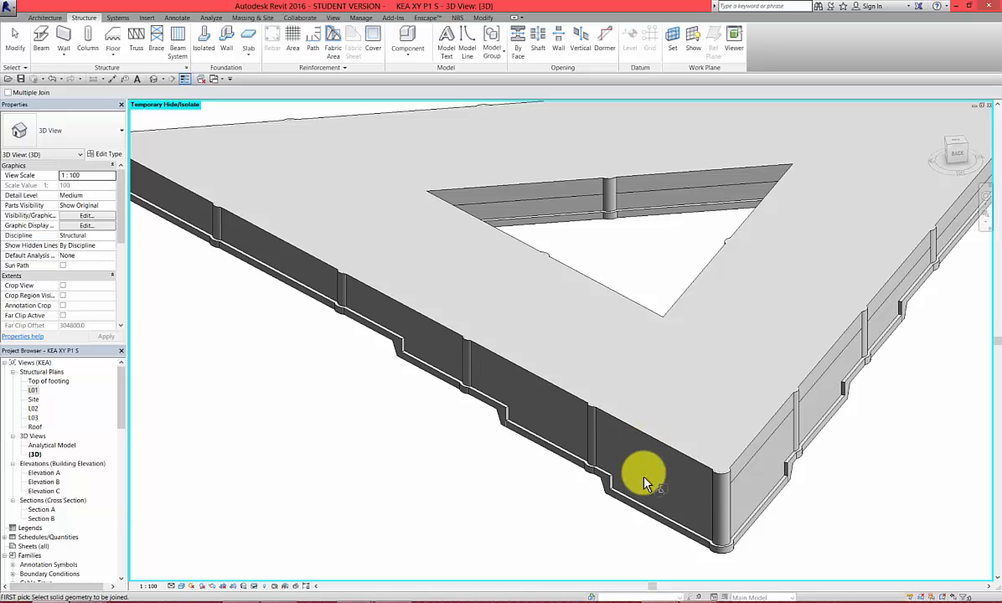
{"action": "middle_click_drag", "start_coordinate": [714, 489], "coordinate": [711, 464], "text": "shift"}
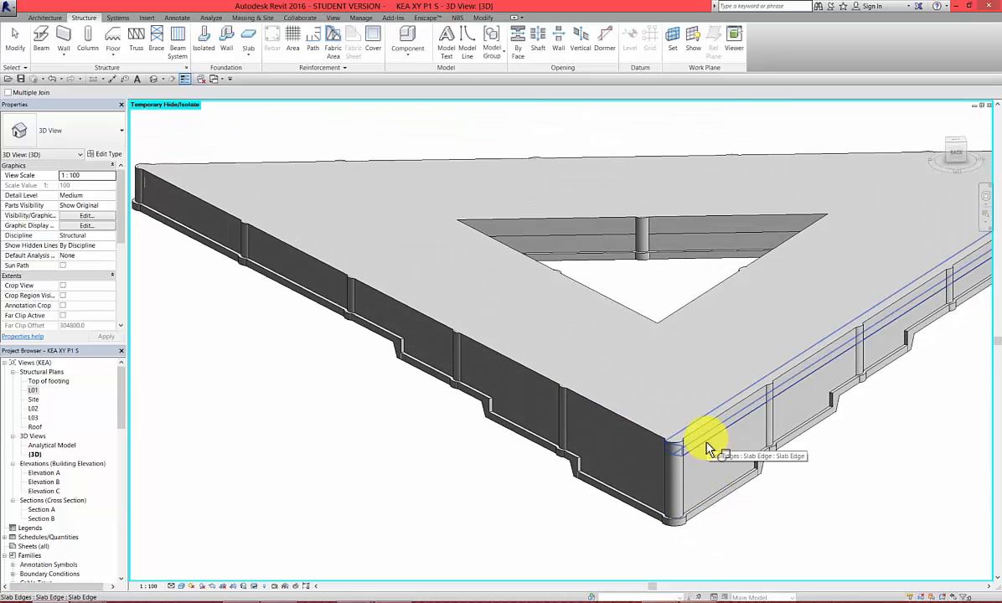
{"action": "left_click", "coordinate": [827, 514]}
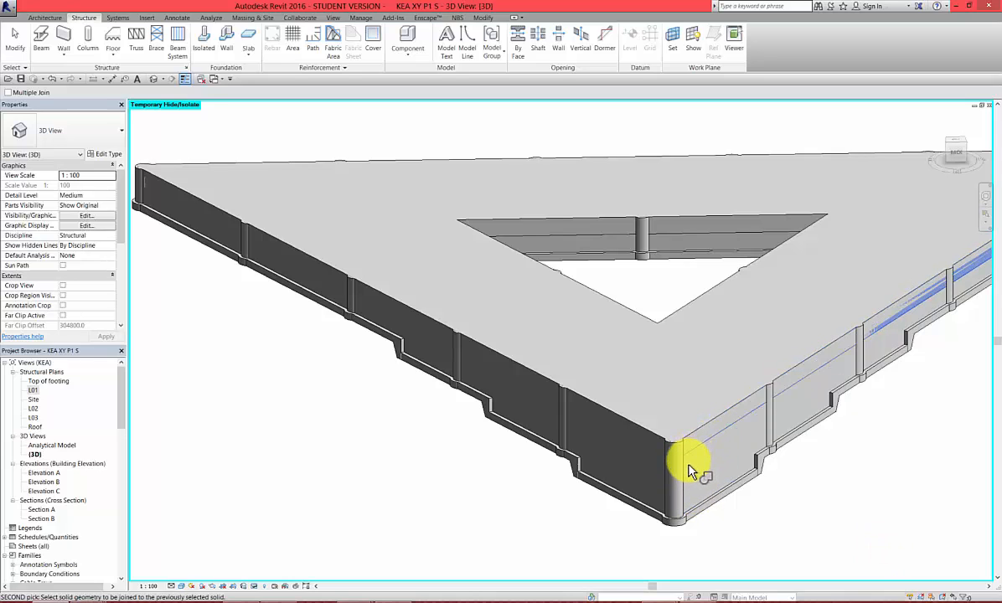
{"action": "left_click", "coordinate": [702, 508]}
Step: Join the slab edge on the remaining outer side of the L01 floor with its foundation wall
{"action": "scroll", "coordinate": [804, 495], "scroll_direction": "down", "scroll_amount": 4}
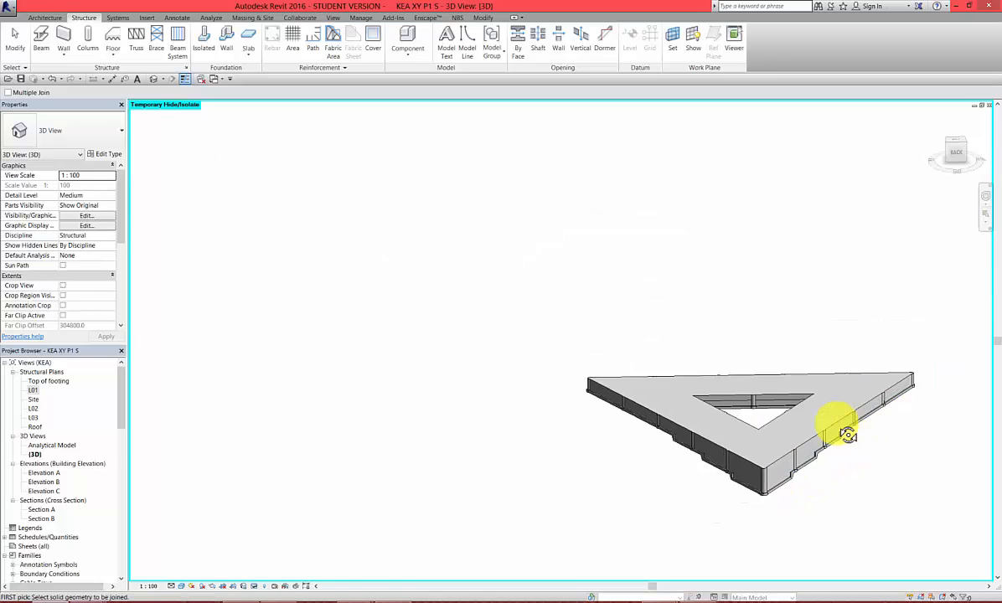
{"action": "middle_click_drag", "start_coordinate": [840, 430], "coordinate": [645, 453], "text": "shift"}
{"action": "scroll", "coordinate": [692, 504], "scroll_direction": "up", "scroll_amount": 2}
{"action": "scroll", "coordinate": [718, 498], "scroll_direction": "up", "scroll_amount": 4}
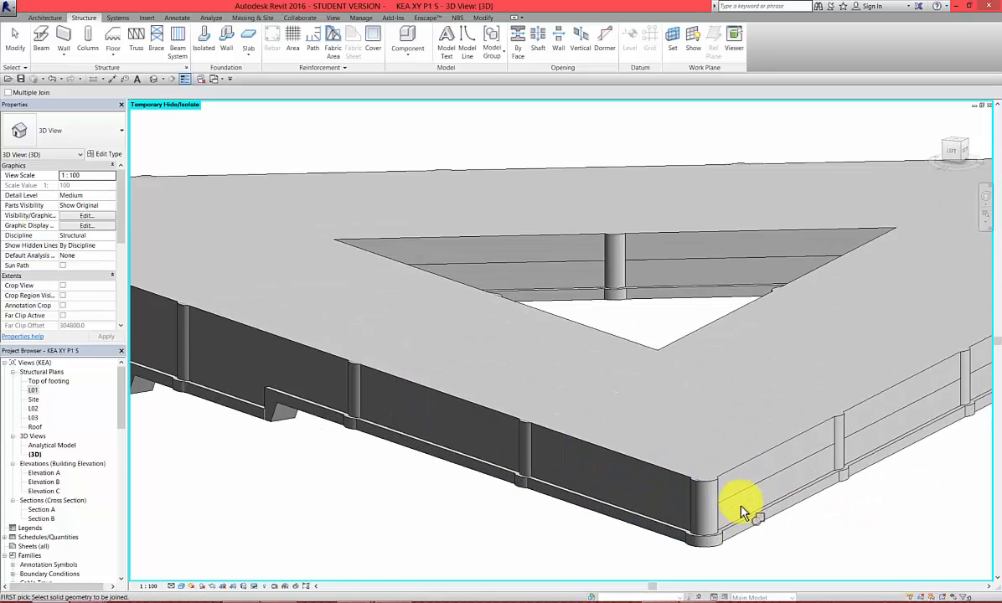
{"action": "left_click", "coordinate": [742, 502]}
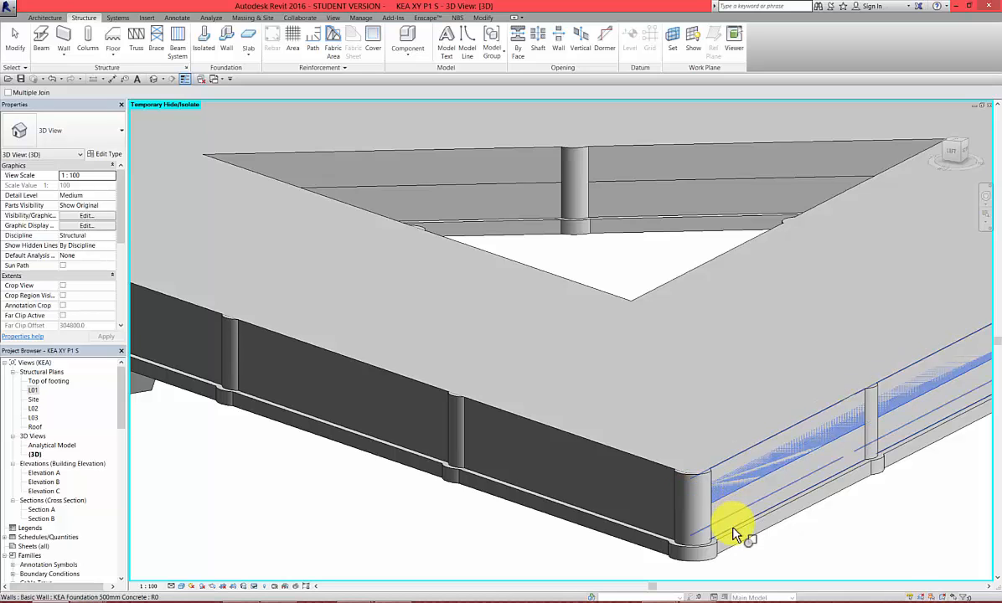
{"action": "left_click", "coordinate": [735, 520]}
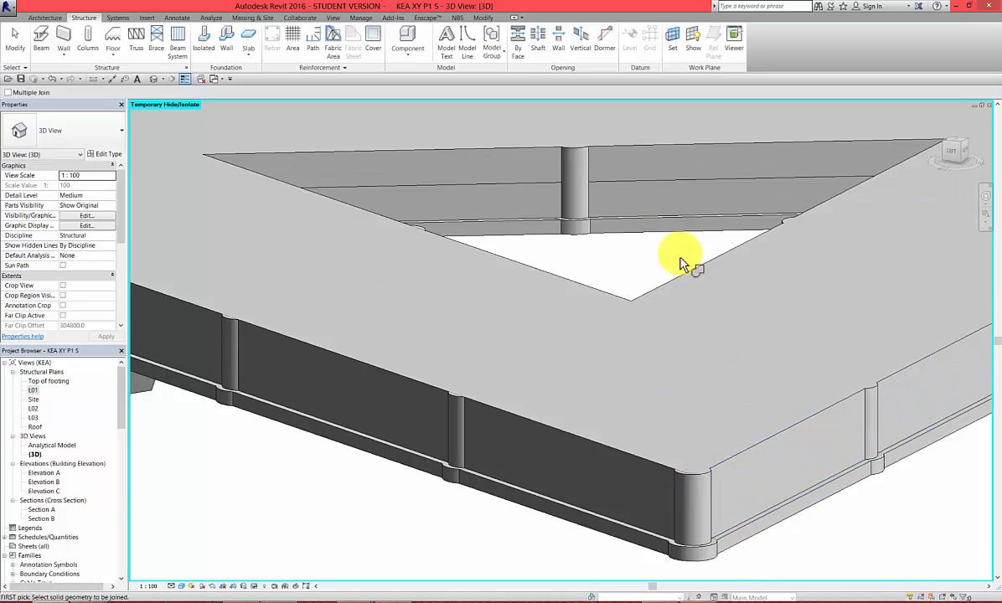
Step: Join the slab edges around the triangular opening in the L01 floor with the foundation walls below them
{"action": "scroll", "coordinate": [670, 234], "scroll_direction": "up", "scroll_amount": 2}
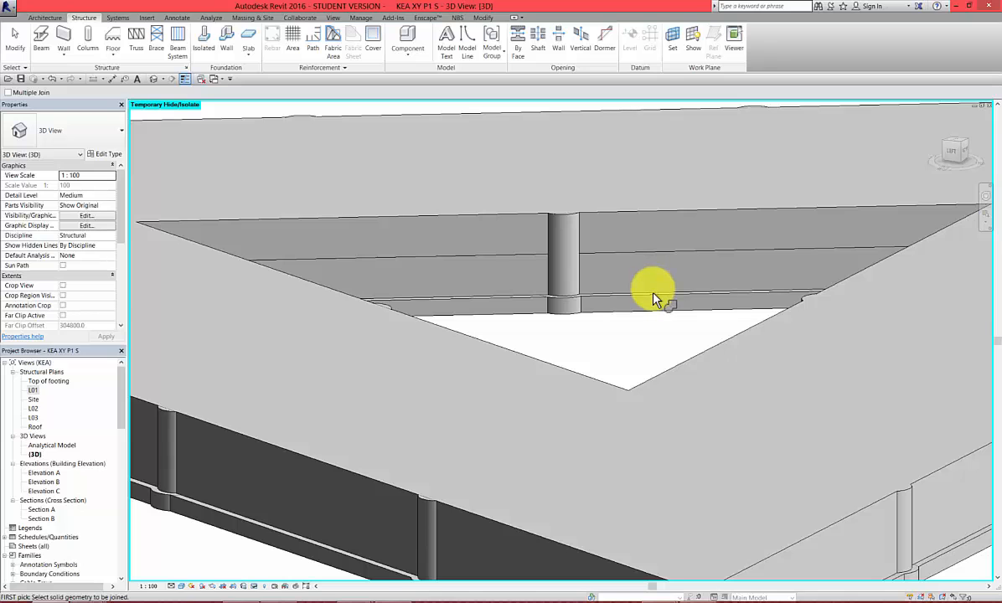
{"action": "left_click", "coordinate": [813, 362]}
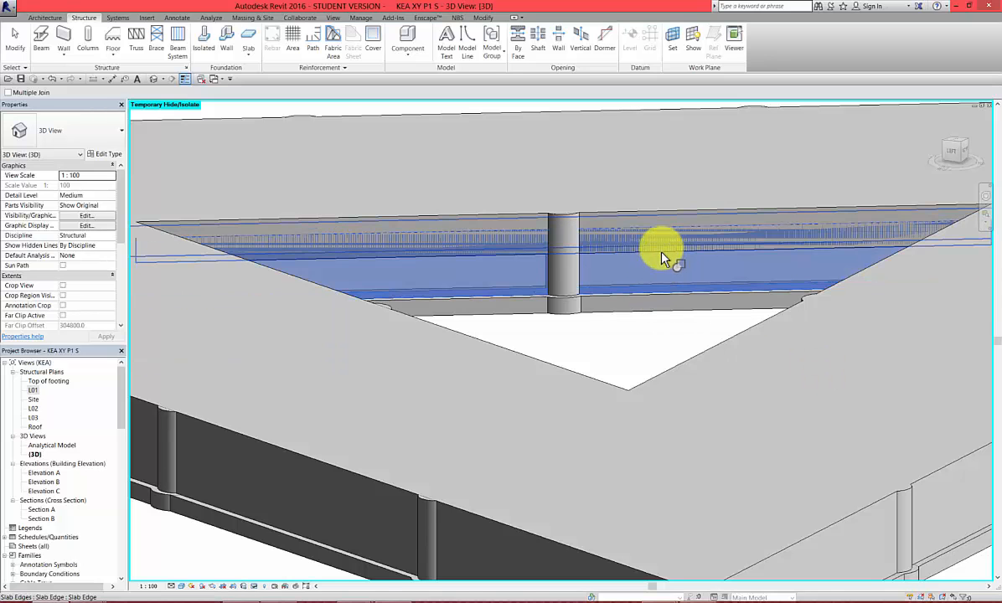
{"action": "middle_click_drag", "start_coordinate": [568, 340], "coordinate": [649, 259], "text": "shift"}
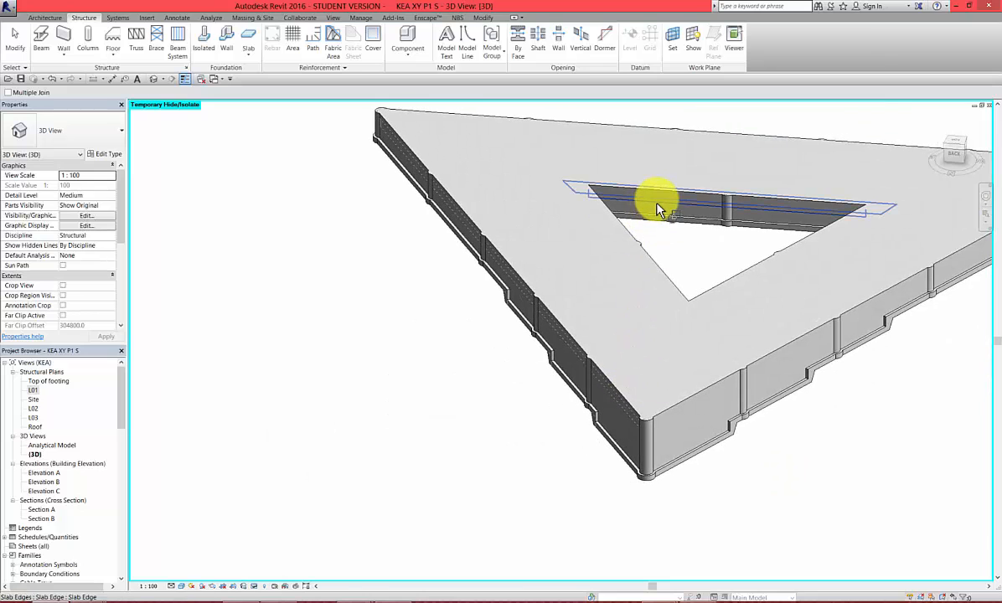
{"action": "scroll", "coordinate": [660, 201], "scroll_direction": "up", "scroll_amount": 5}
{"action": "left_click", "coordinate": [822, 264]}
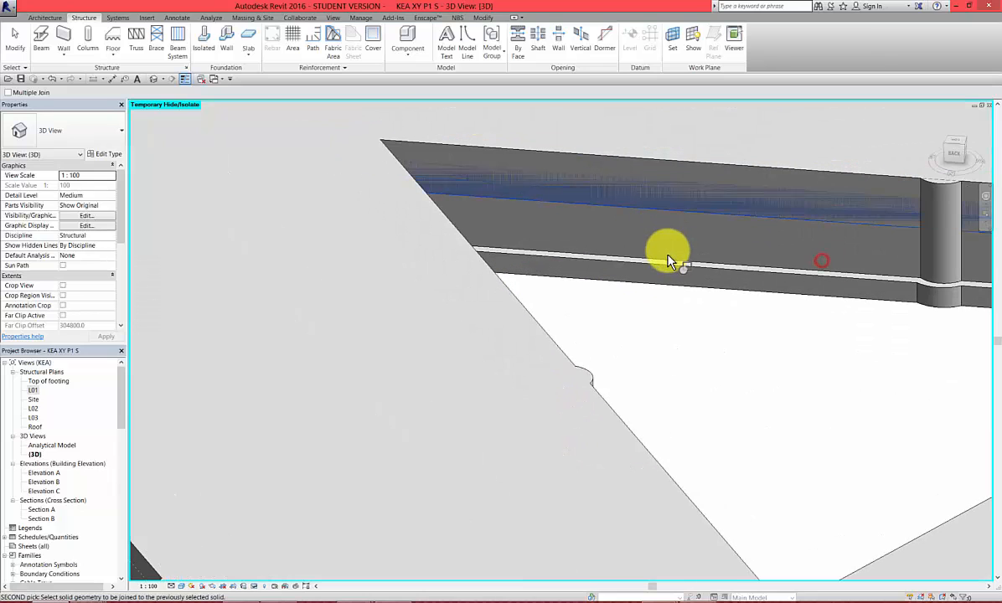
{"action": "left_click", "coordinate": [659, 267]}
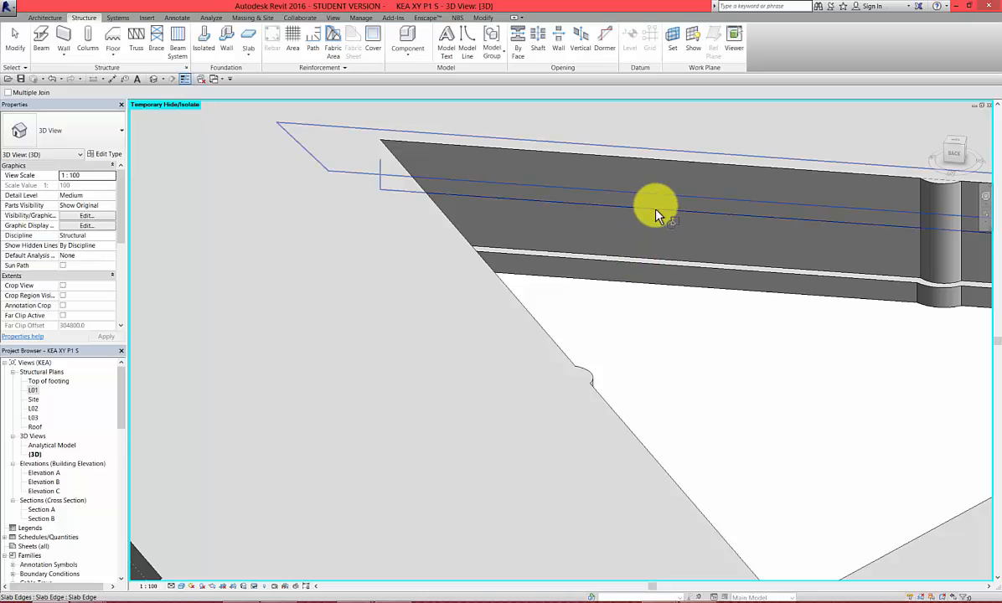
{"action": "left_click", "coordinate": [819, 258]}
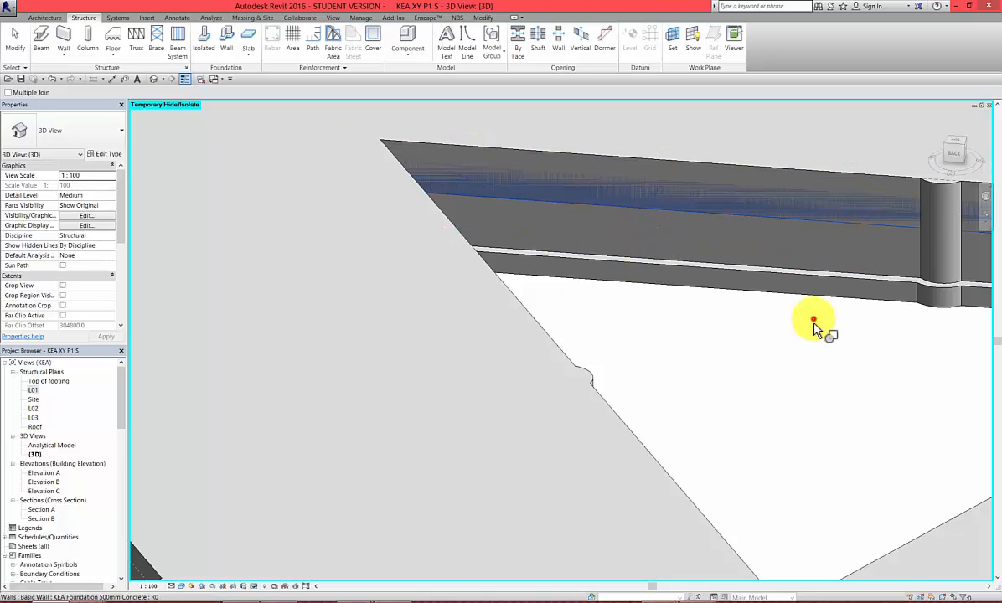
{"action": "left_click", "coordinate": [651, 265]}
Step: Reset the temporary hiding of the upper storeys to show the whole building and end the Join command
{"action": "middle_click_drag", "start_coordinate": [618, 329], "coordinate": [843, 335], "text": "shift"}
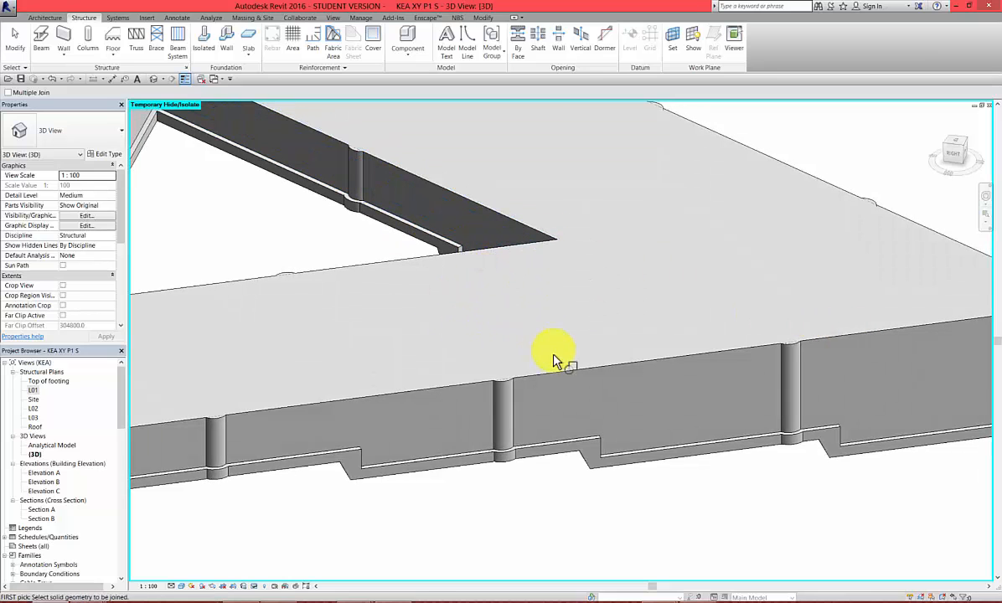
{"action": "scroll", "coordinate": [553, 360], "scroll_direction": "down", "scroll_amount": 5}
{"action": "middle_click_drag", "start_coordinate": [671, 380], "coordinate": [264, 364], "text": "shift"}
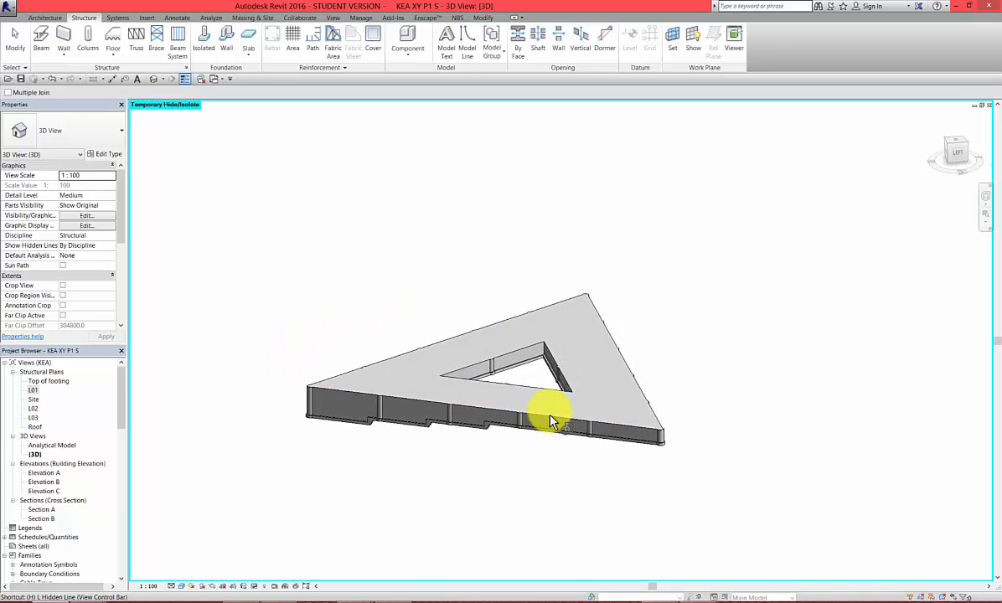
{"action": "key", "text": "h"}
{"action": "key", "text": "r"}
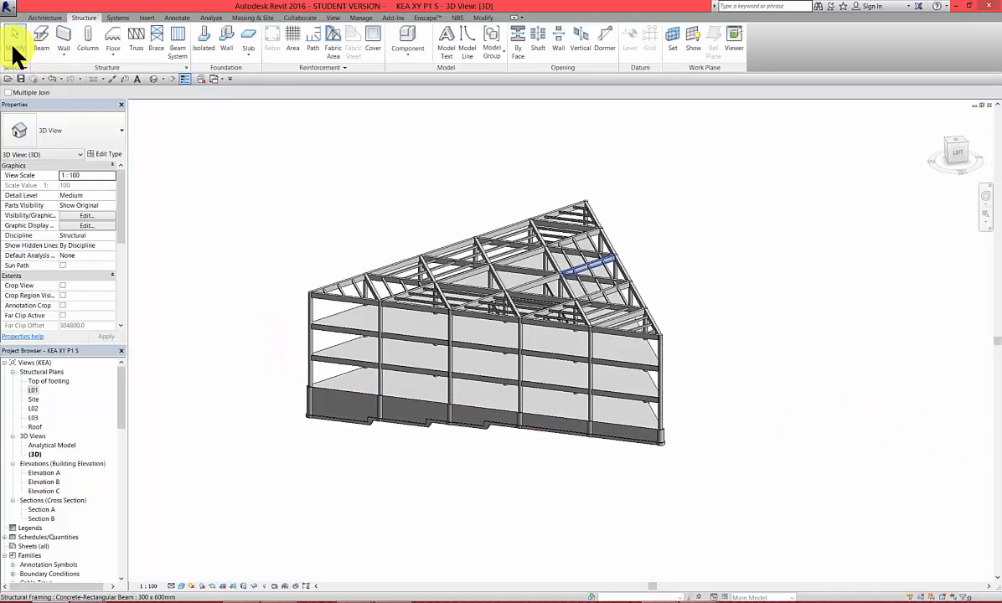
Step: Inspect the complete building from several sides and check the temporary hide/isolate options for the 3D view
{"action": "middle_click_drag", "start_coordinate": [729, 373], "coordinate": [527, 485], "text": "shift"}
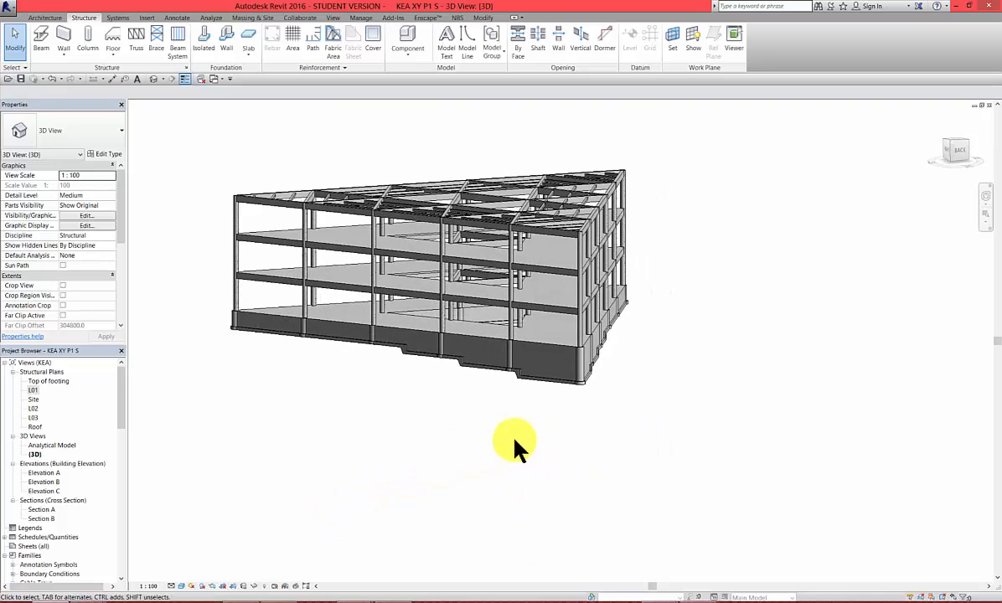
{"action": "middle_click_drag", "start_coordinate": [515, 448], "coordinate": [643, 455], "text": "shift"}
{"action": "scroll", "coordinate": [590, 431], "scroll_direction": "down", "scroll_amount": 2}
{"action": "scroll", "coordinate": [459, 338], "scroll_direction": "up", "scroll_amount": 3}
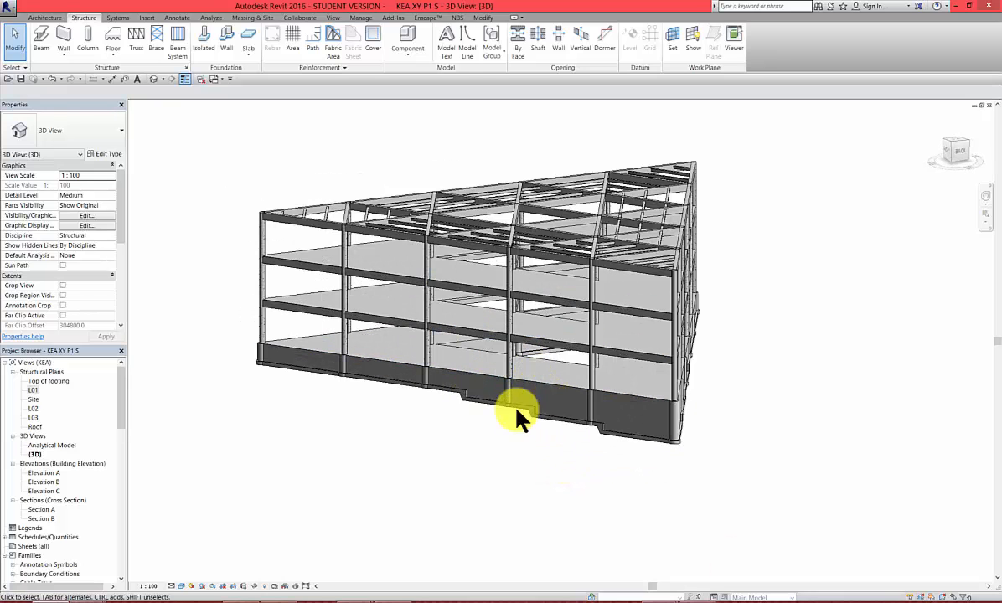
{"action": "left_click", "coordinate": [254, 585]}
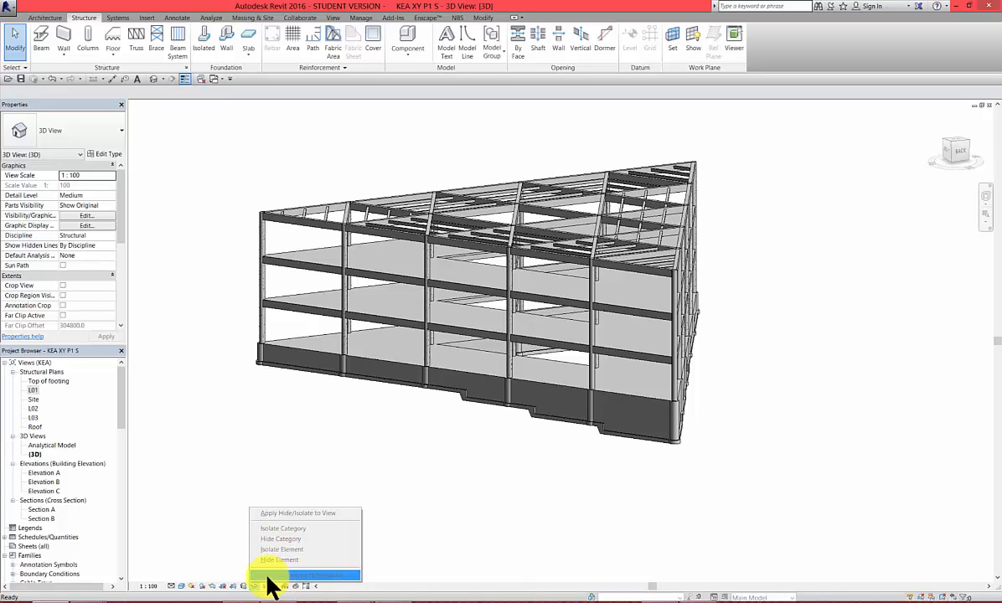
{"action": "left_click", "coordinate": [307, 576]}
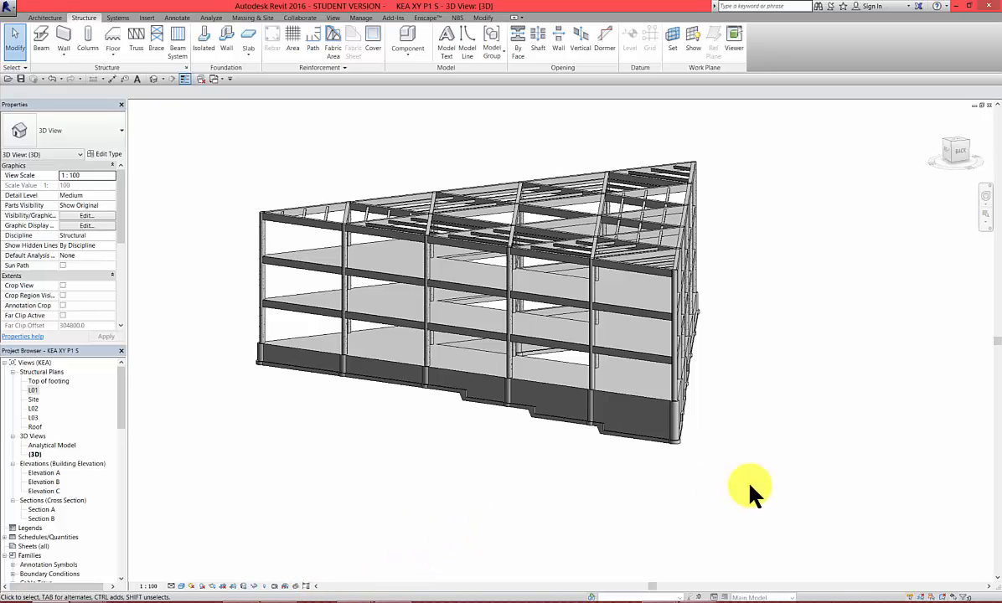
{"action": "middle_click_drag", "start_coordinate": [817, 521], "coordinate": [947, 592], "text": "shift"}
{"action": "scroll", "coordinate": [410, 335], "scroll_direction": "up", "scroll_amount": 3}
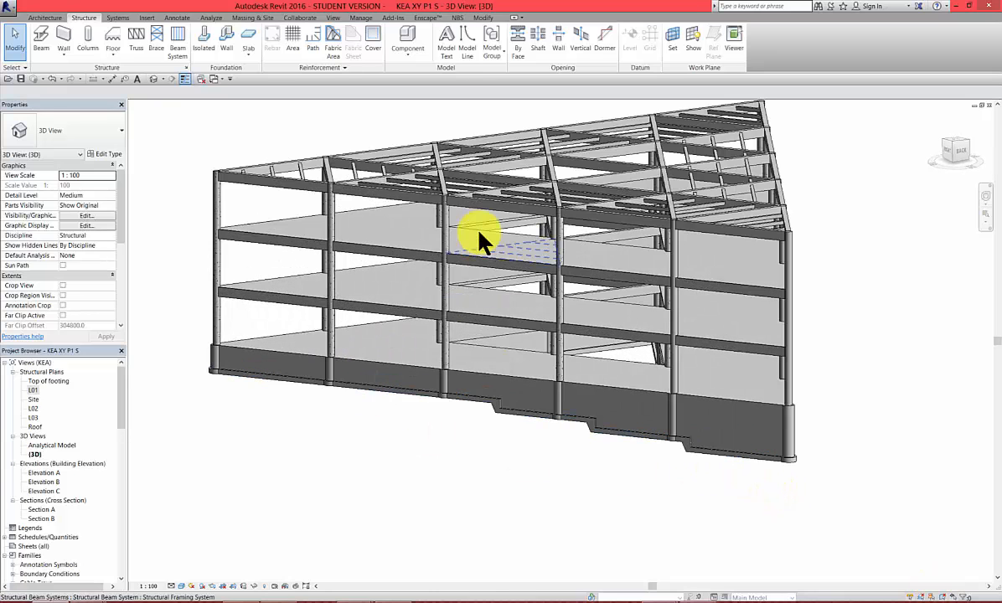